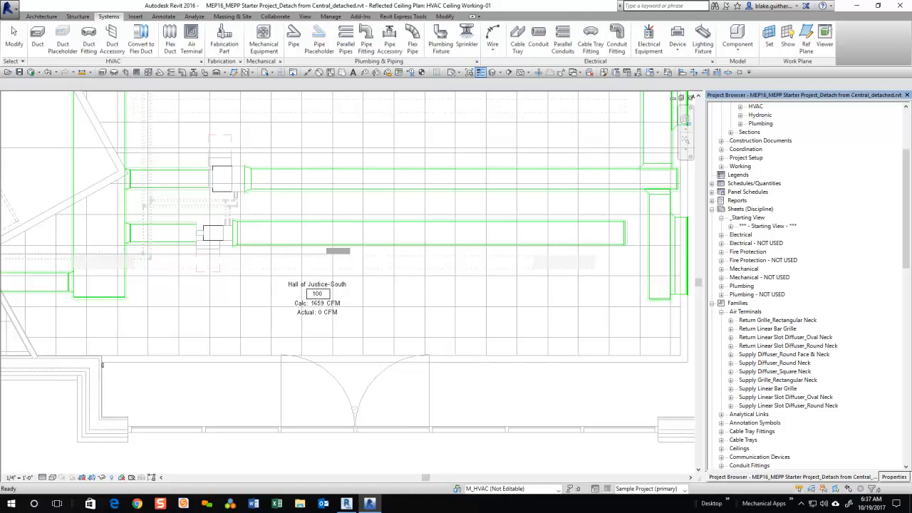
- Place a Supply Linear Slot Diffuser_Oval Neck, type FlowBar Linear Diffuser - 1" Slot - Aluminum, horizontally on the ceiling face of Hall of Justice-South
click(732, 397)
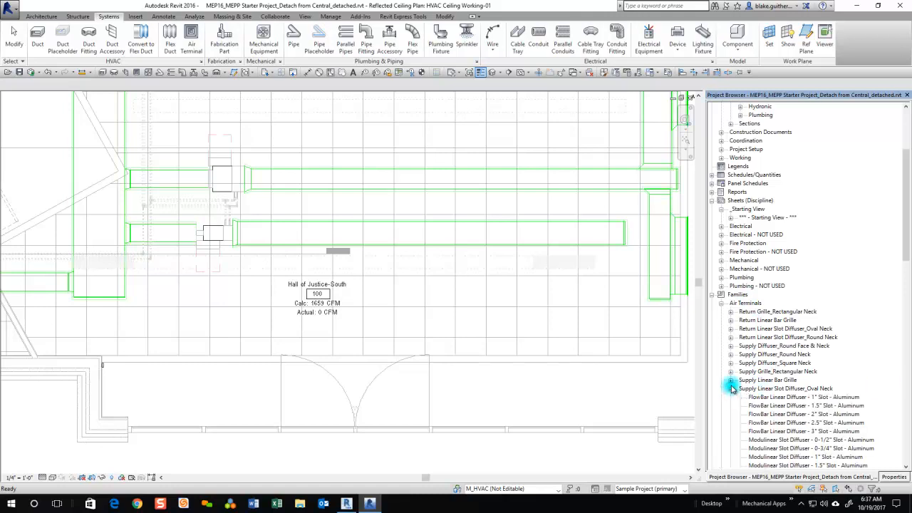
click(731, 389)
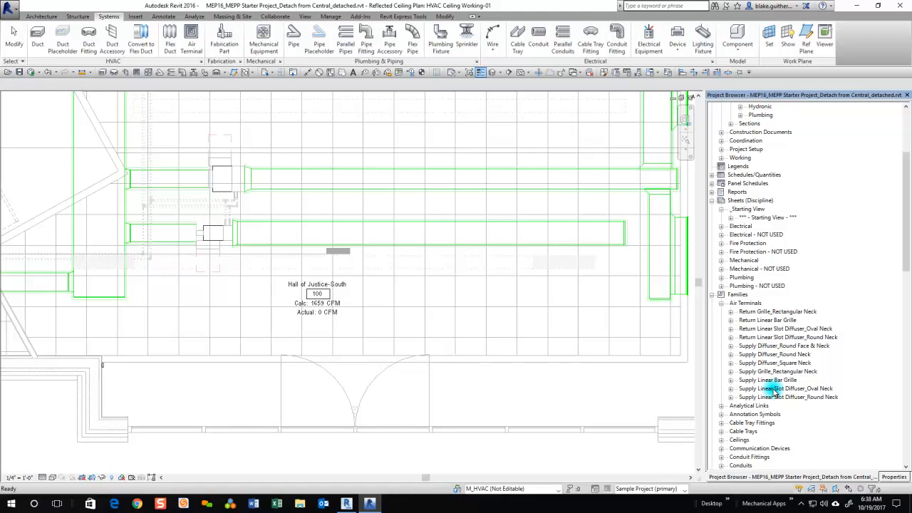
click(731, 390)
scroll(810, 410, down, 2)
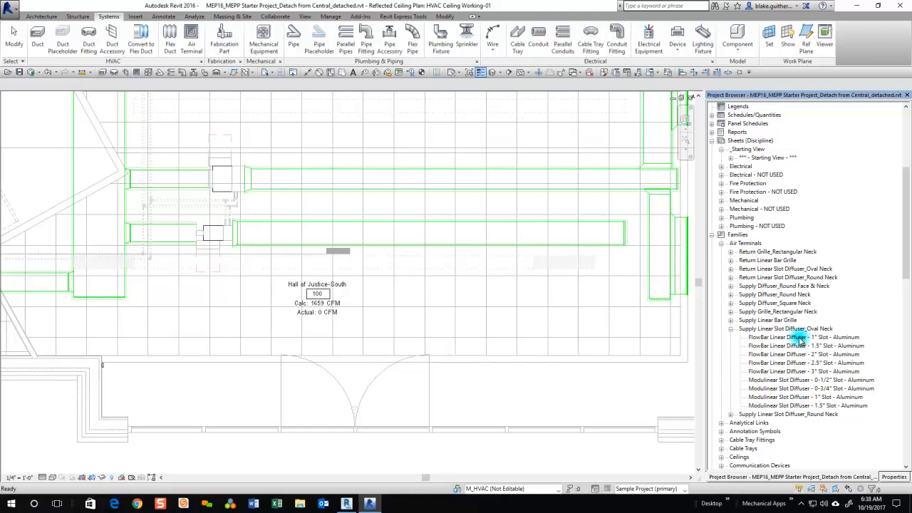
drag(800, 341, 528, 327)
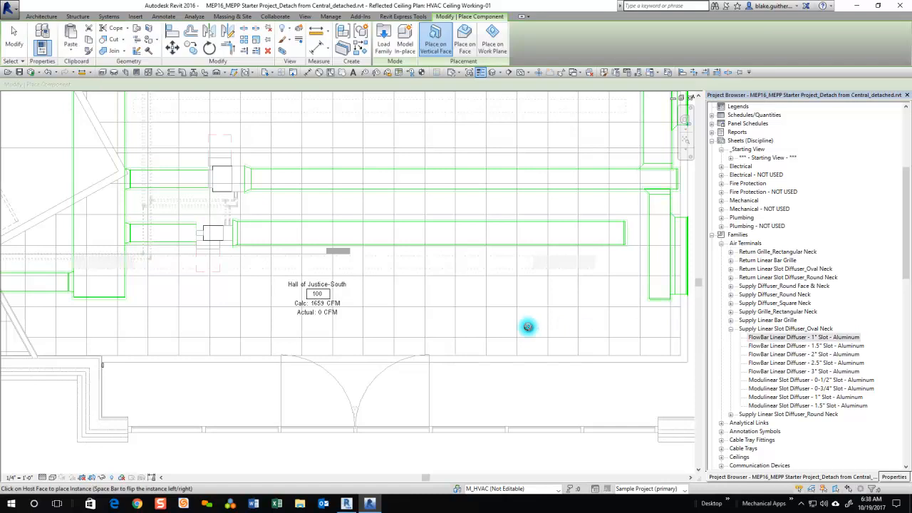
click(465, 41)
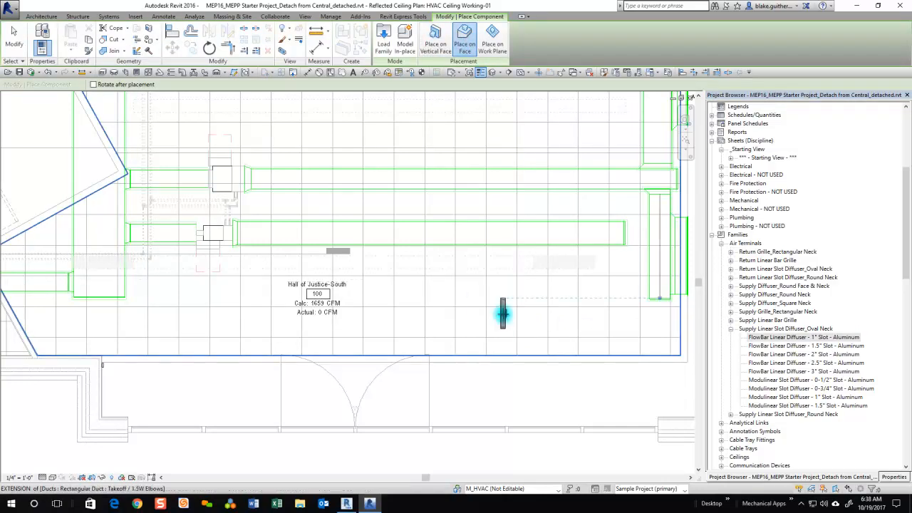
scroll(505, 321, up, 2)
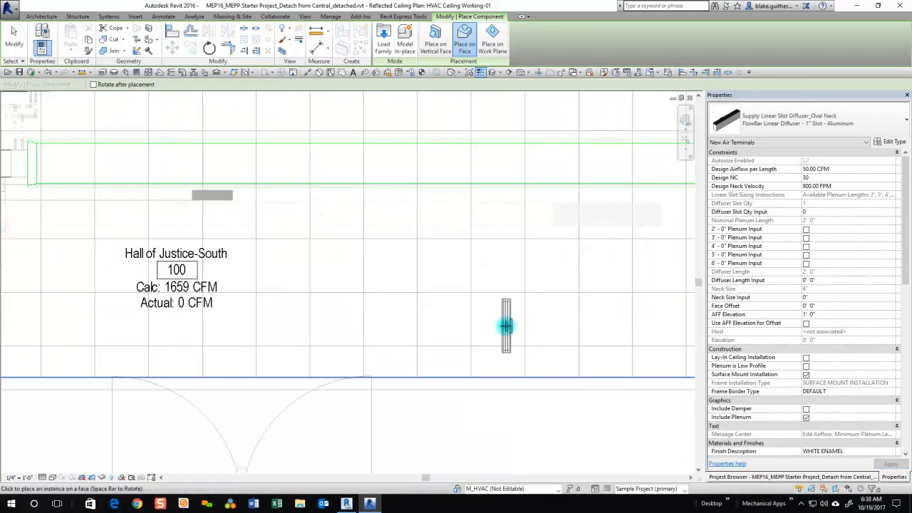
scroll(505, 322, down, 2)
key(space)
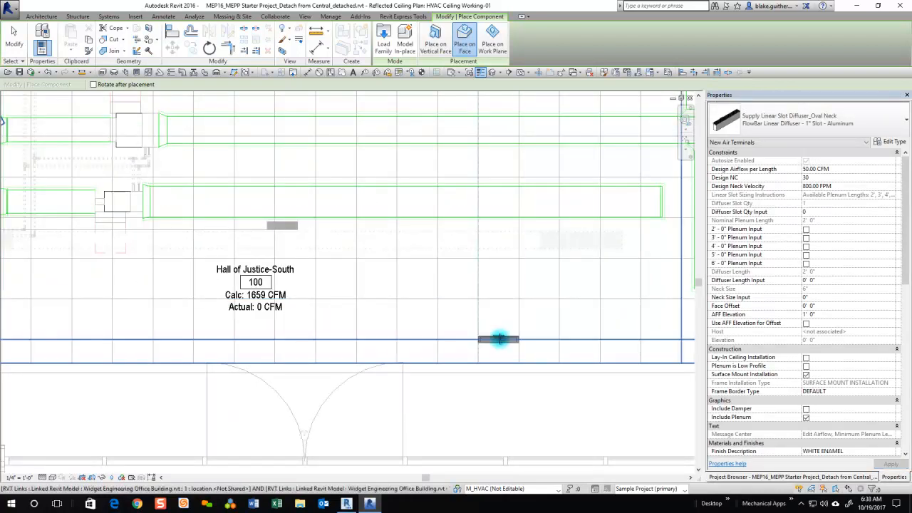
click(499, 332)
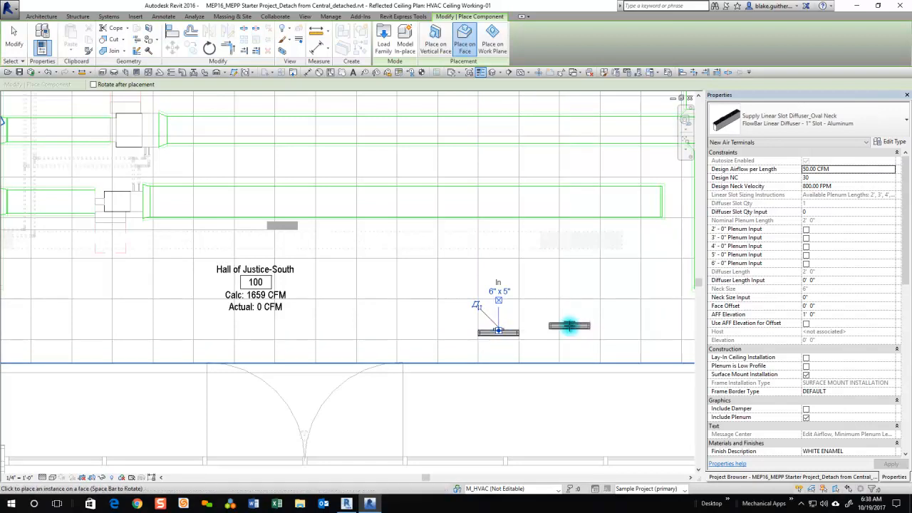
key(Escape)
key(Escape)
- Set the placed linear diffuser's flow to 200 CFM
click(503, 333)
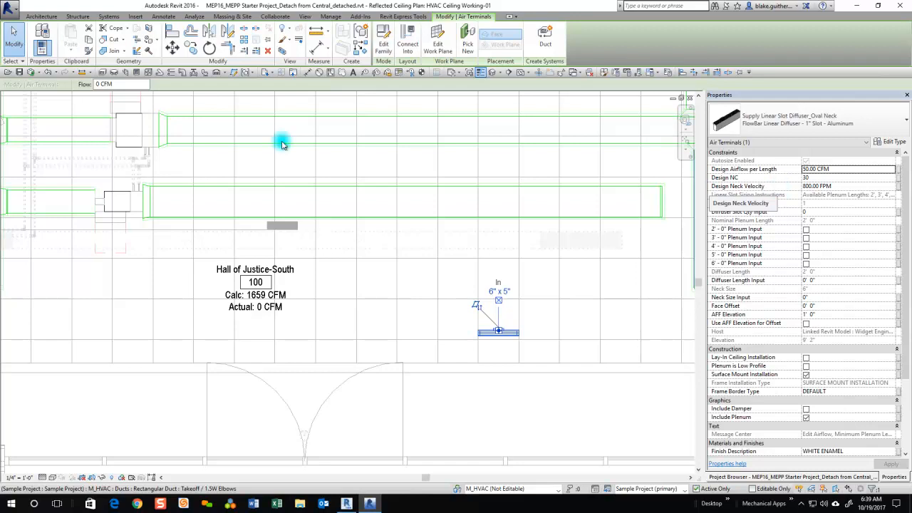
drag(123, 84, 71, 85)
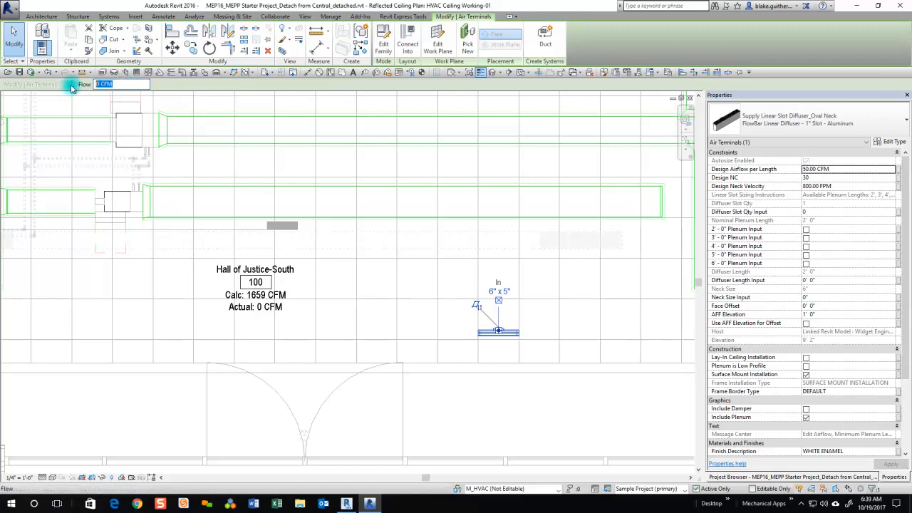
text(200)
key(Return)
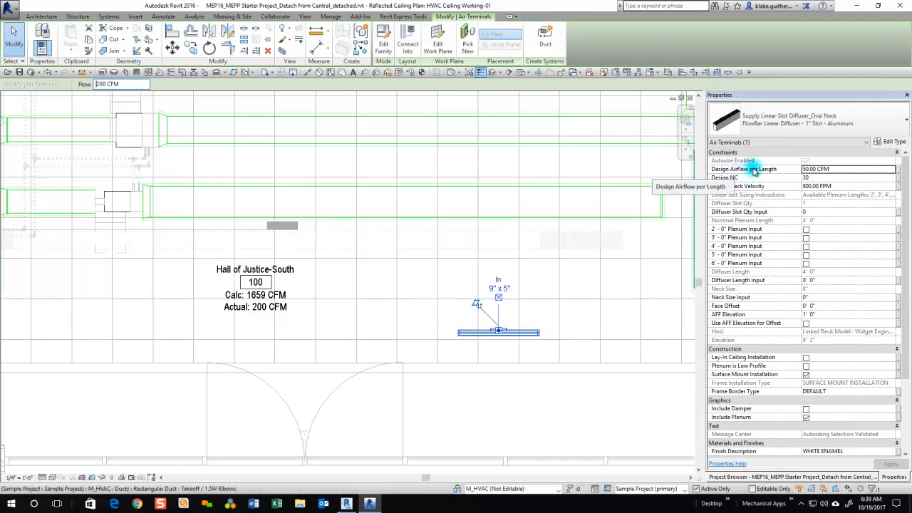
- Try the 3' - 0" Plenum Input on the linear diffuser, apply it, and clear the option again
drag(800, 173, 822, 174)
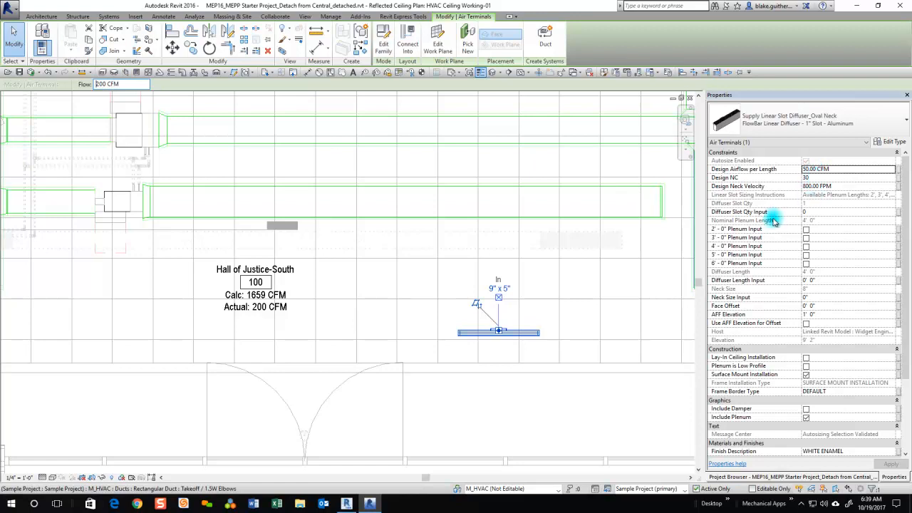
click(820, 222)
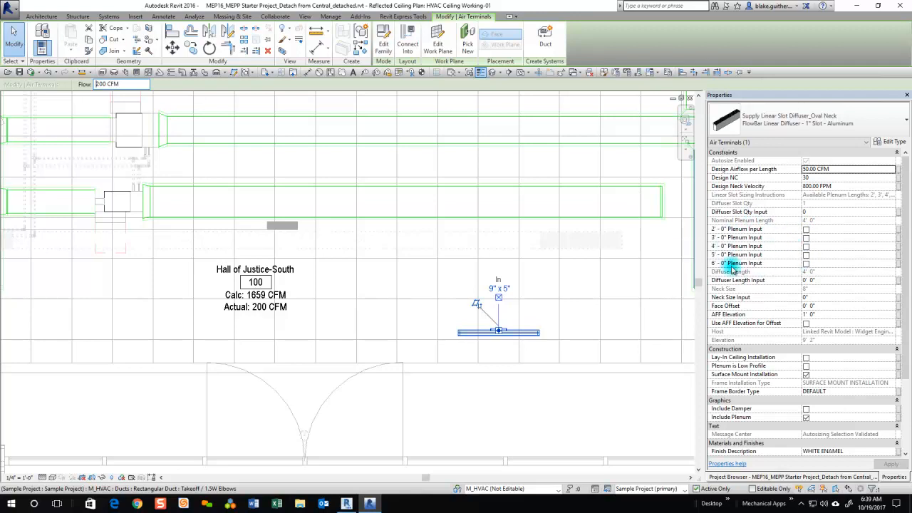
click(806, 238)
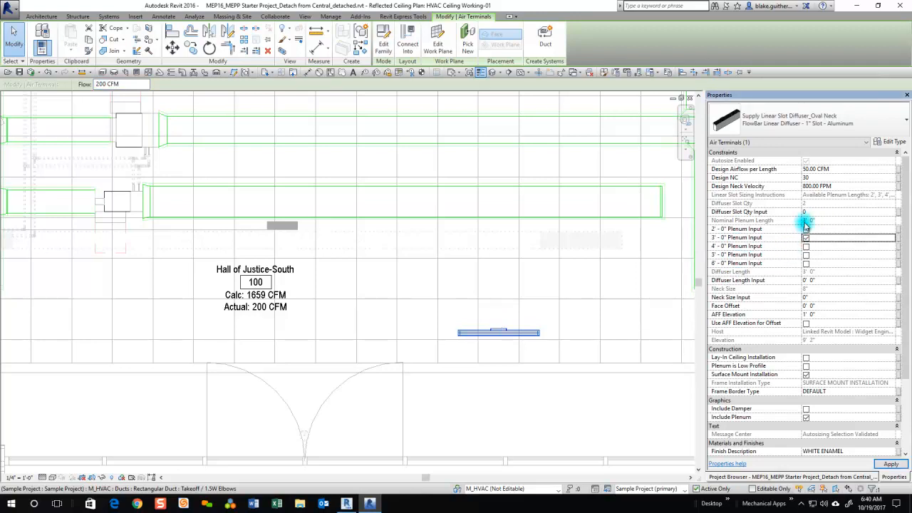
click(891, 464)
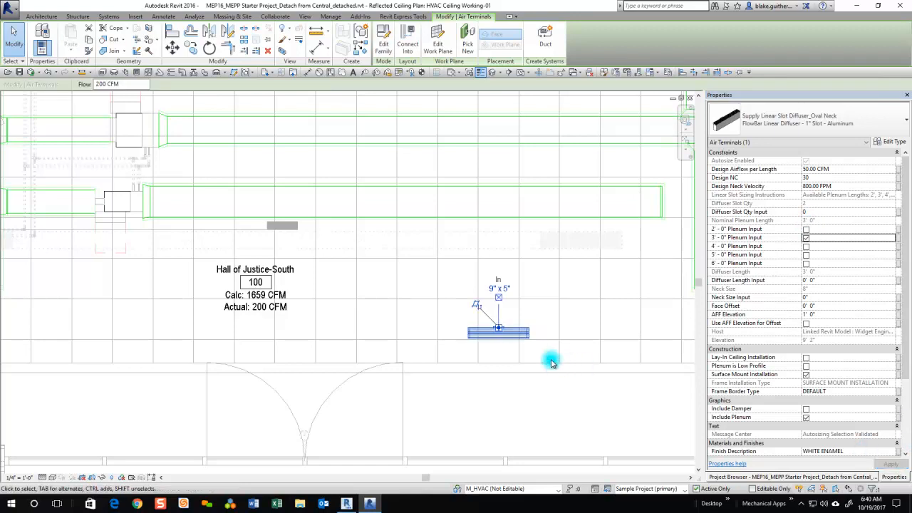
click(806, 237)
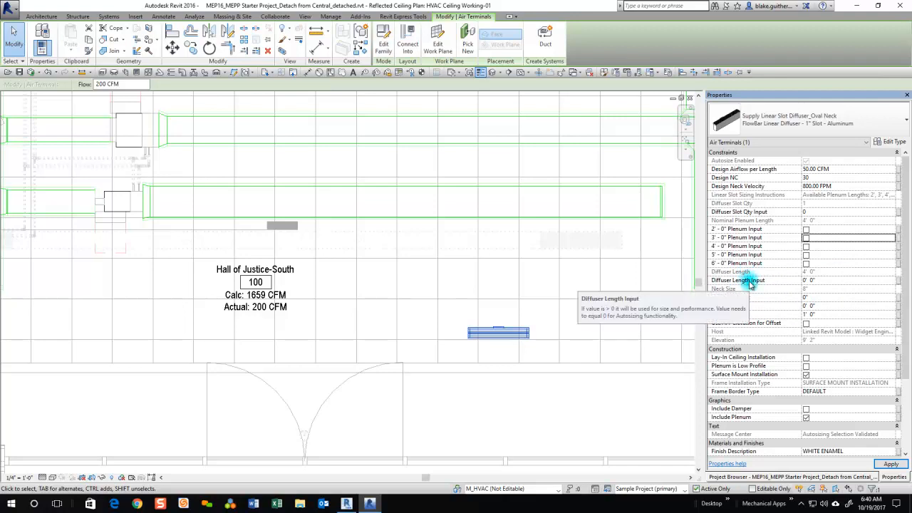
- Set the linear diffuser's Diffuser Length Input to 8' and inspect the diffuser in the ceiling plan
click(839, 280)
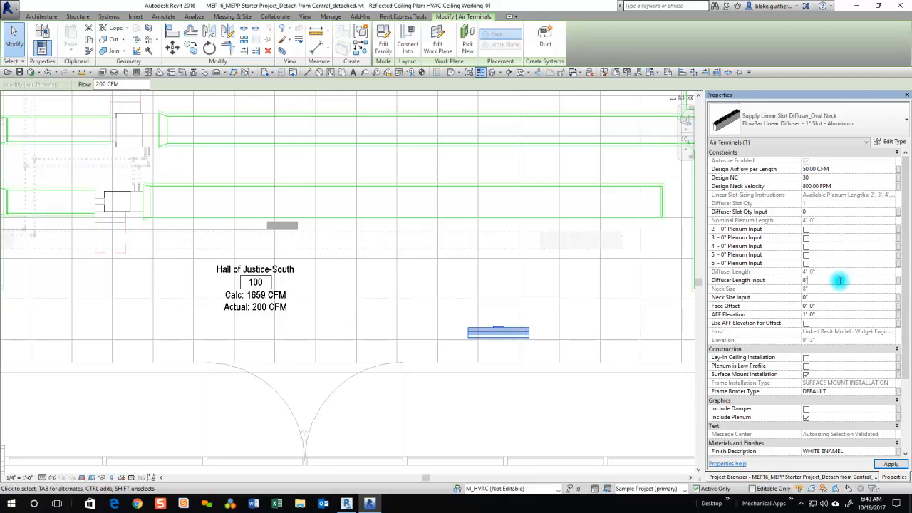
click(542, 317)
scroll(531, 332, up, 3)
click(528, 330)
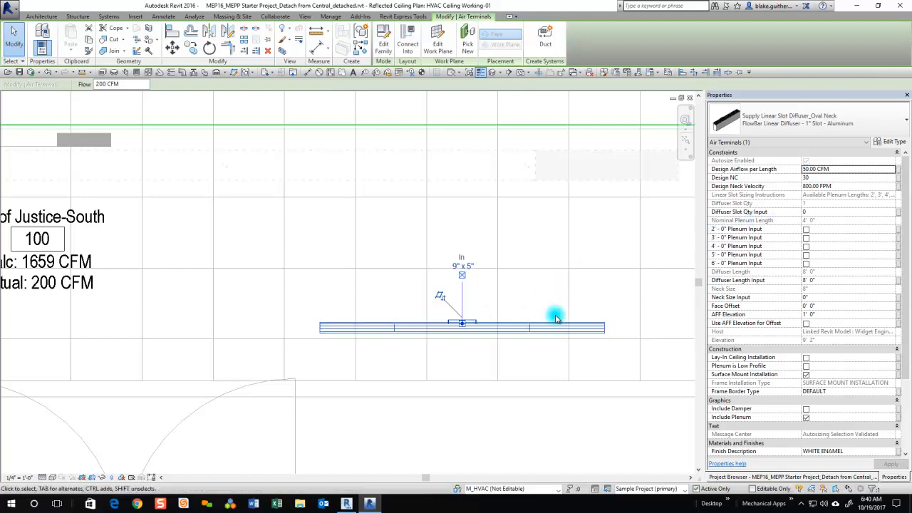
click(525, 289)
- Draw a horizontal section line across Hall of Justice-South, just below the linear diffuser in the ceiling plan
scroll(505, 321, down, 4)
scroll(543, 297, up, 2)
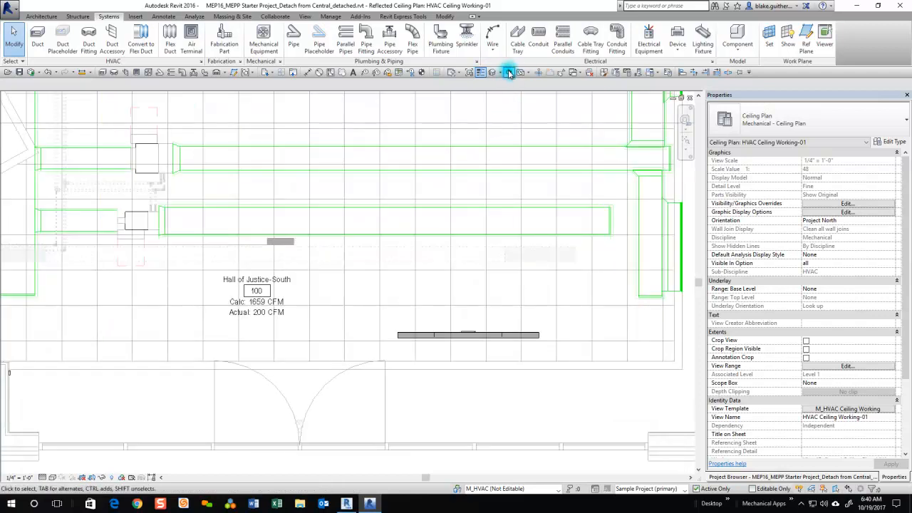
click(509, 74)
scroll(526, 307, down, 2)
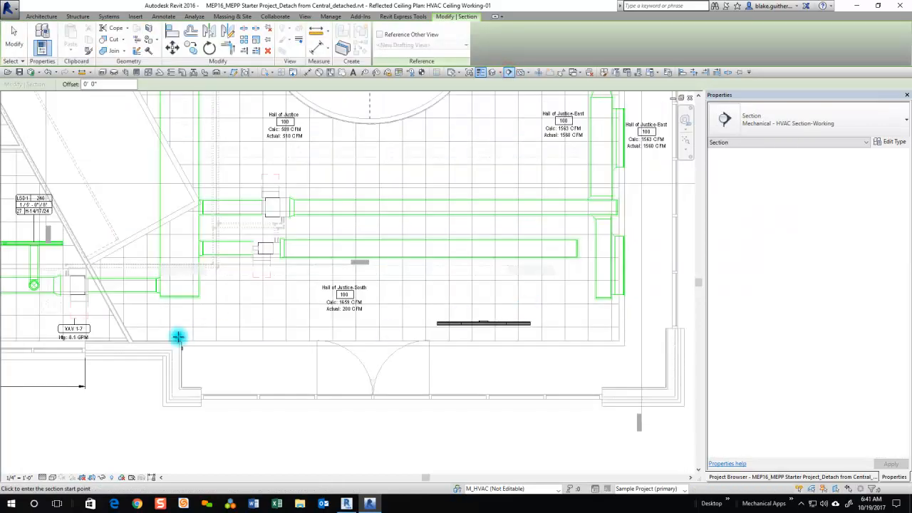
click(180, 331)
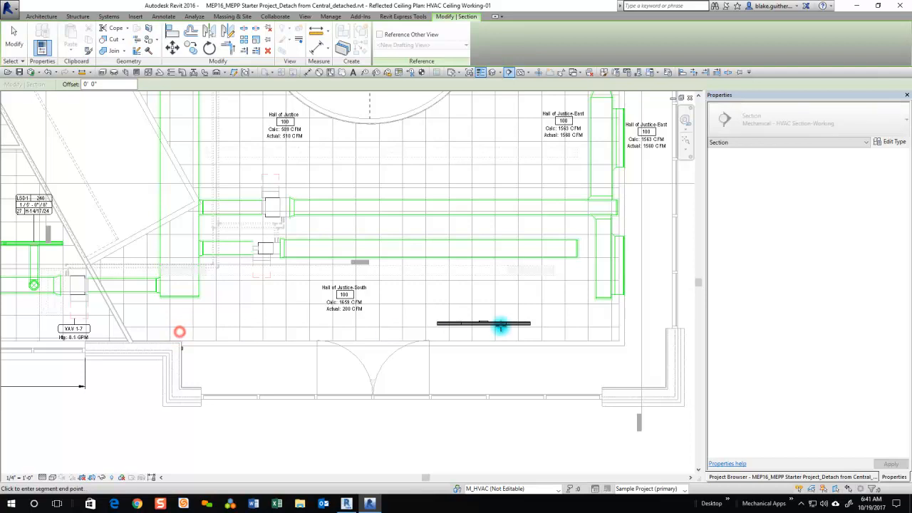
click(631, 332)
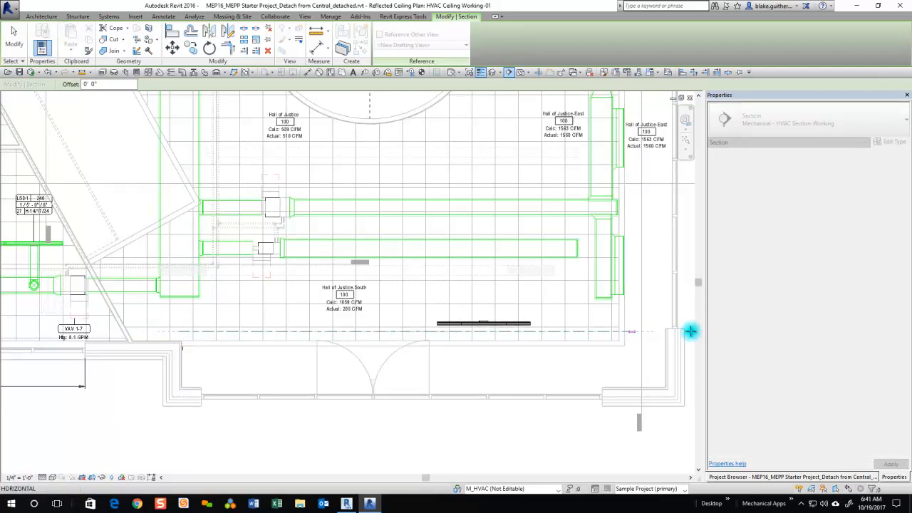
click(691, 330)
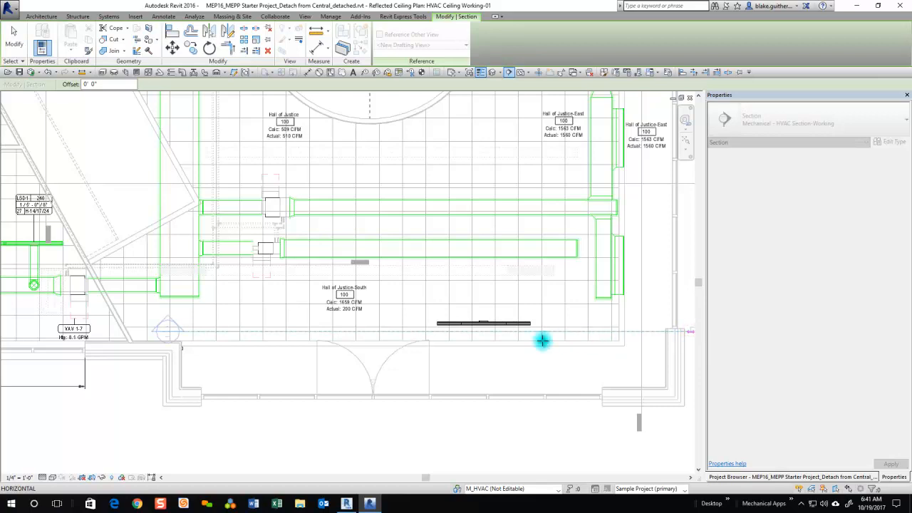
key(Escape)
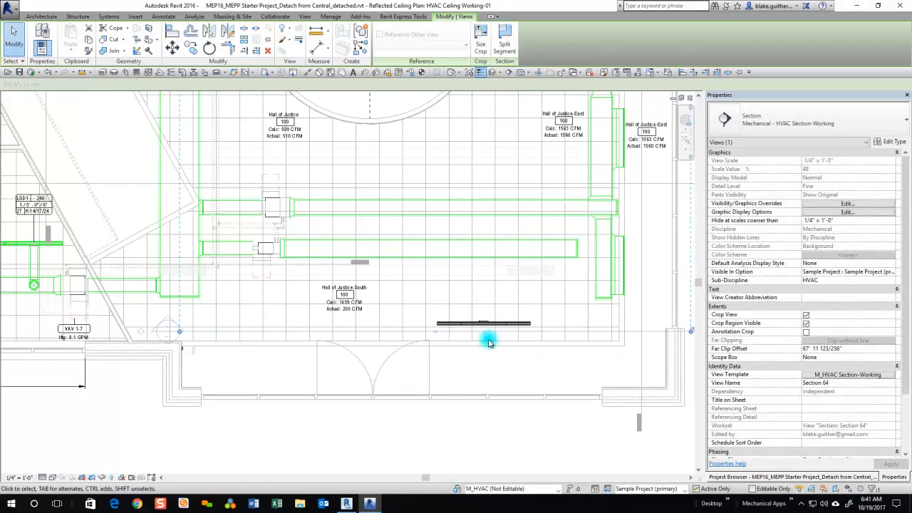
- Set the new section's Far Clip Offset to 3' 0" and open its section view
click(854, 348)
text(3' 0)
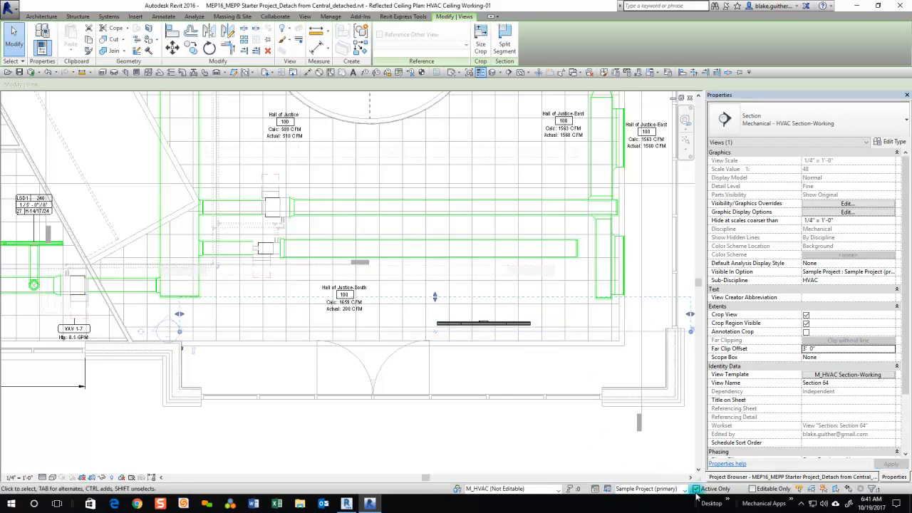
right_click(574, 330)
click(610, 132)
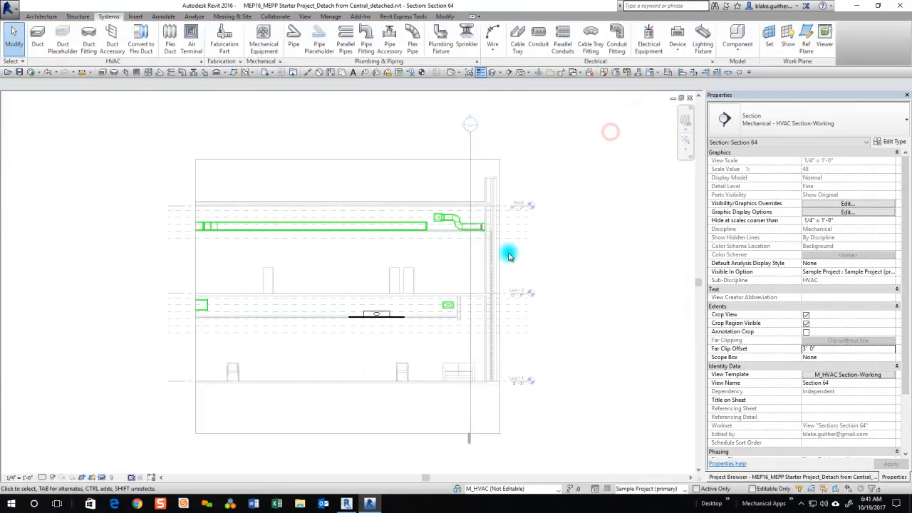
- Select the linear diffuser in the section view, inspect its plenum, and set its Diffuser Length Input to 0
scroll(378, 321, up, 5)
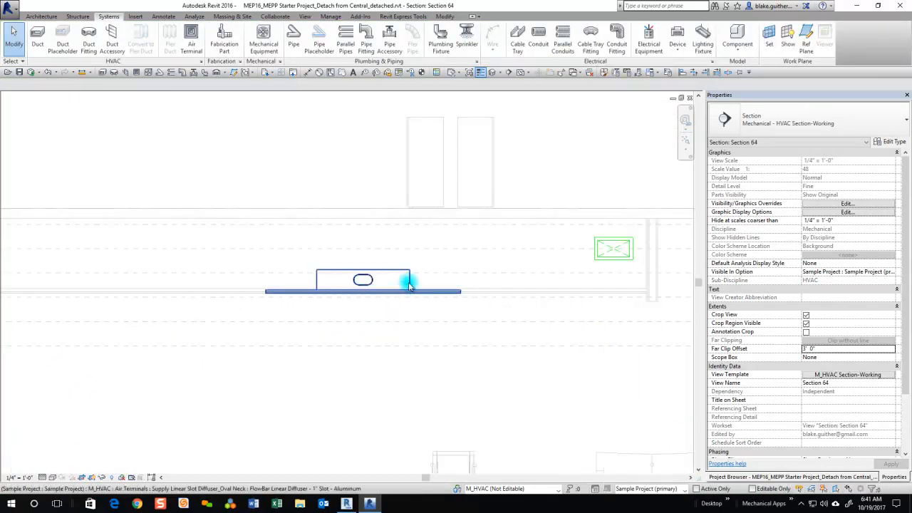
click(409, 284)
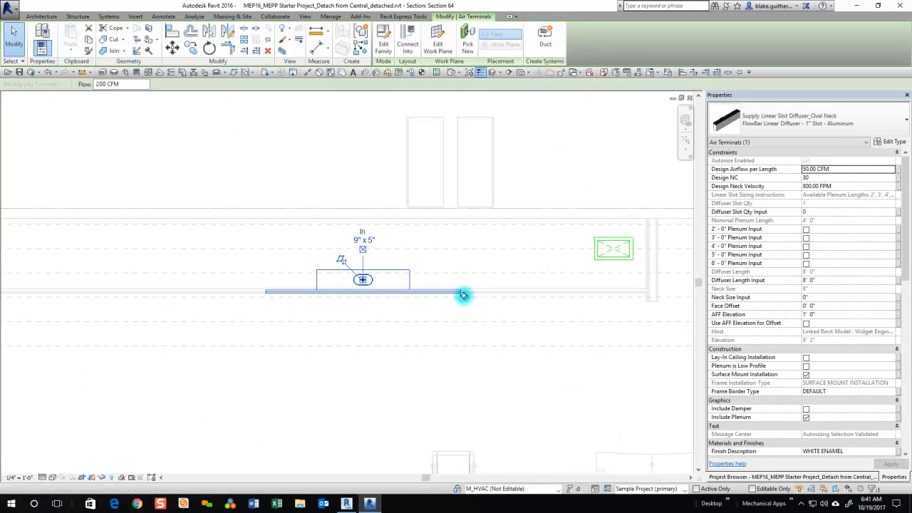
scroll(342, 303, up, 3)
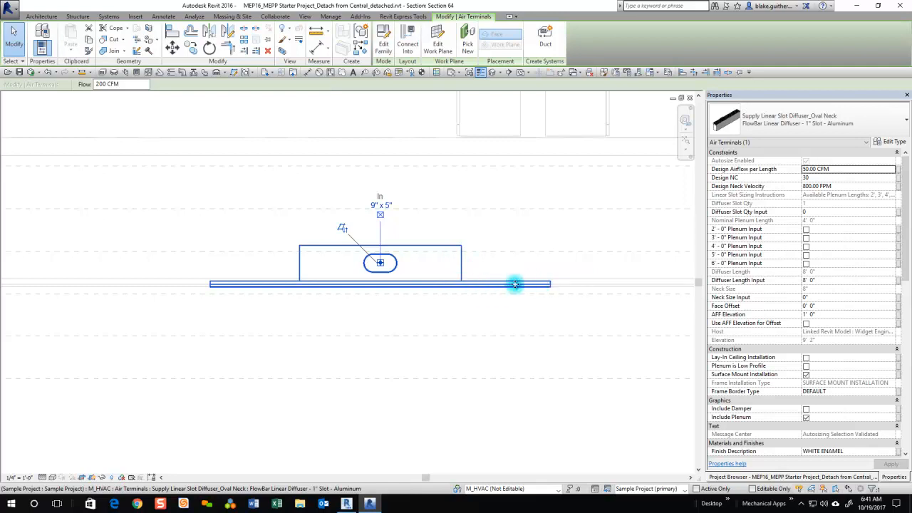
scroll(500, 288, down, 1)
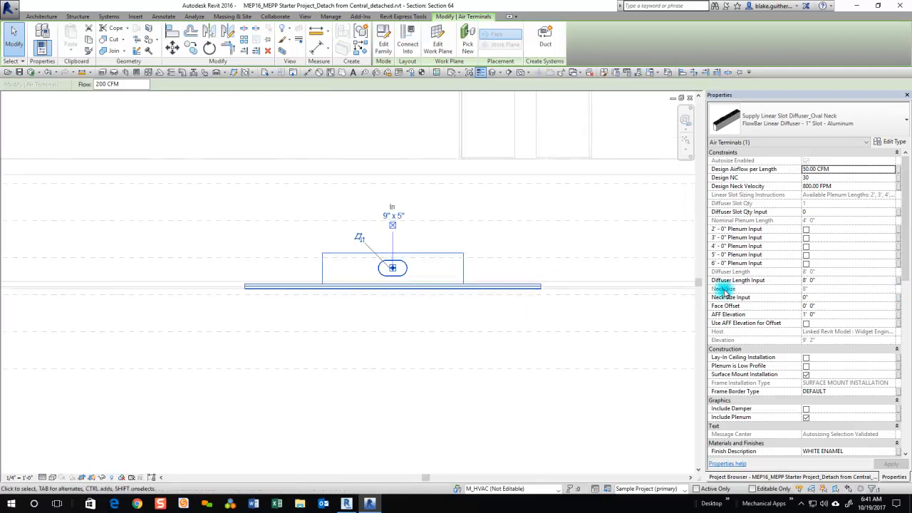
click(840, 280)
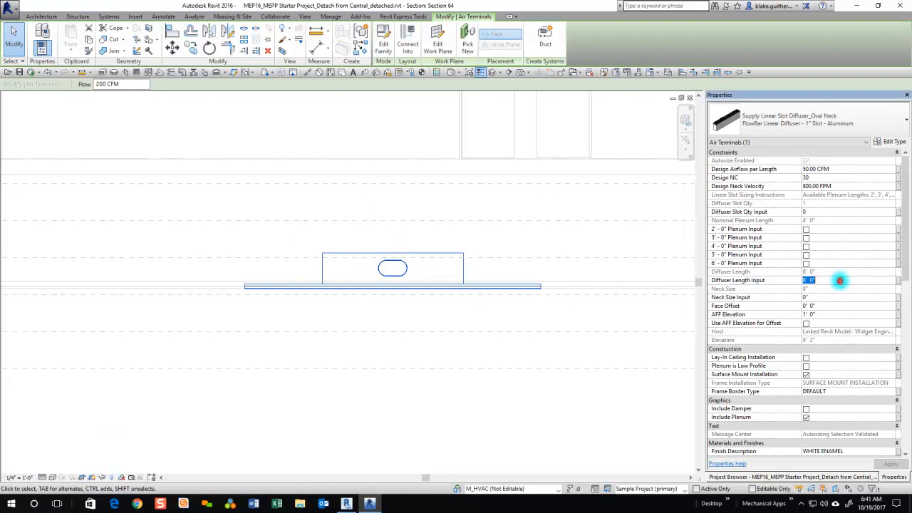
text(0)
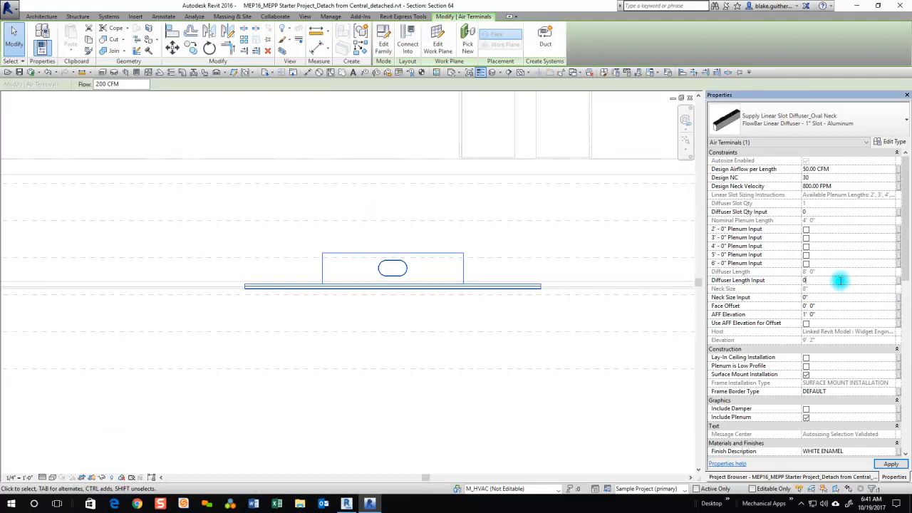
click(743, 279)
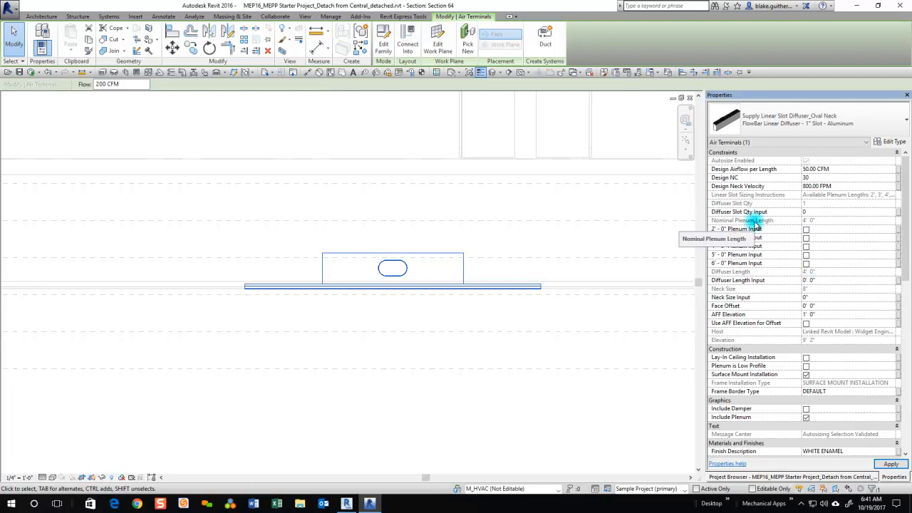
- Turn the diffuser's 3' - 0" Plenum Input on and back off
click(806, 238)
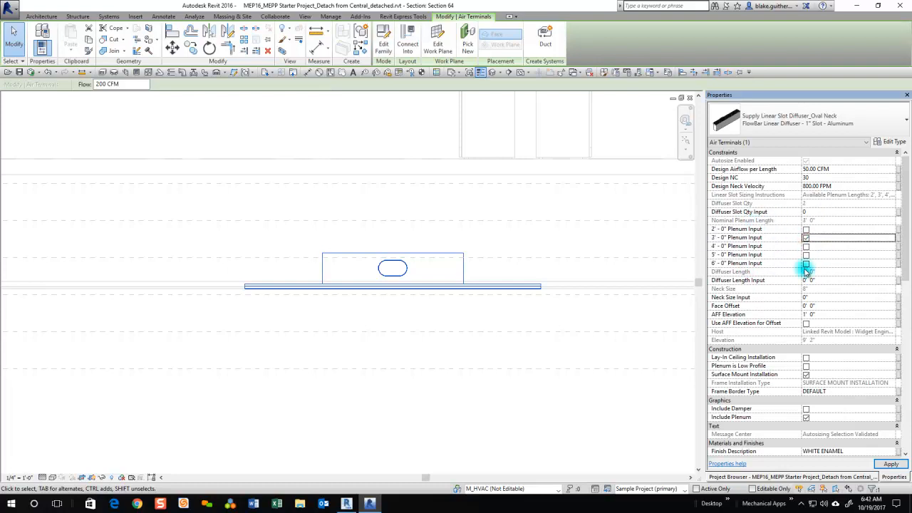
click(806, 237)
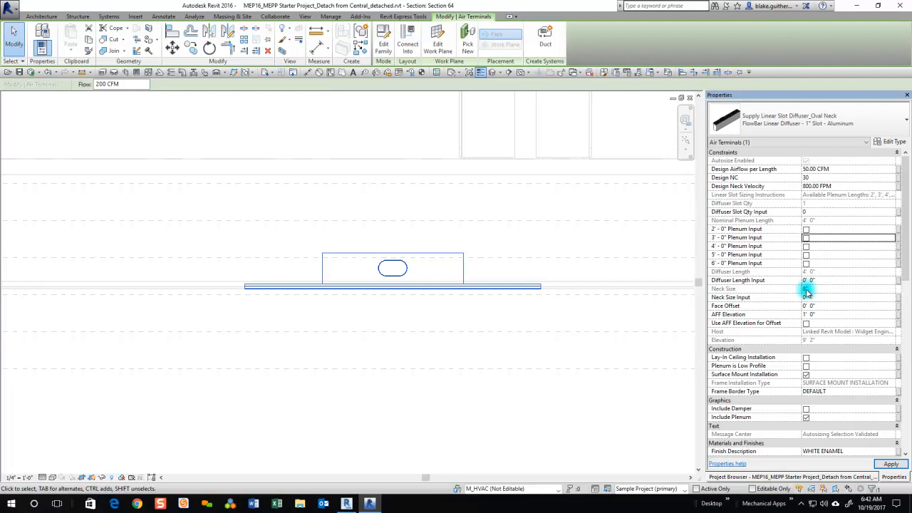
- Set the linear diffuser's flow to 300 CFM in the section view and inspect the resized plenum
click(131, 85)
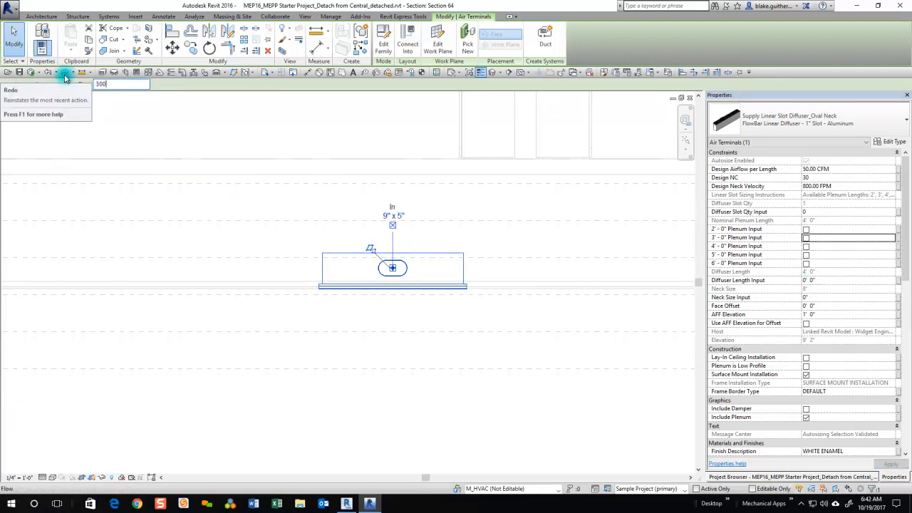
click(792, 320)
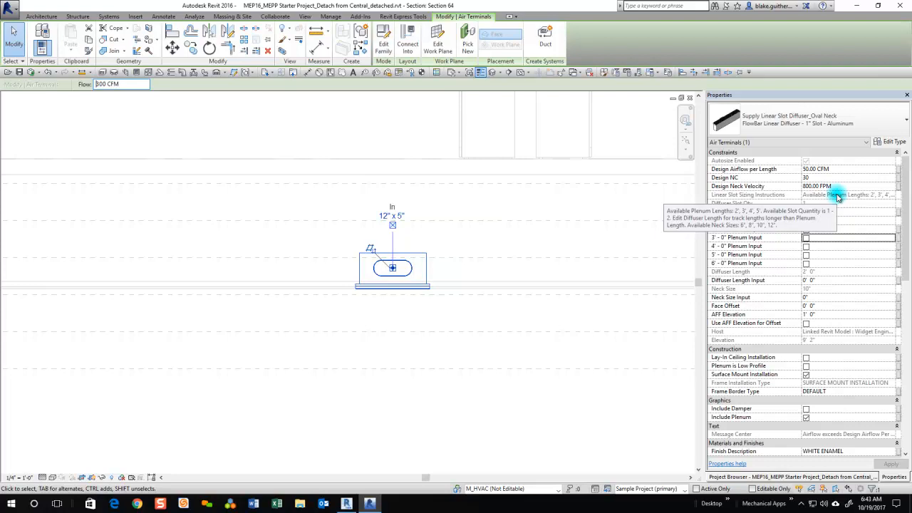
click(458, 247)
scroll(378, 285, down, 2)
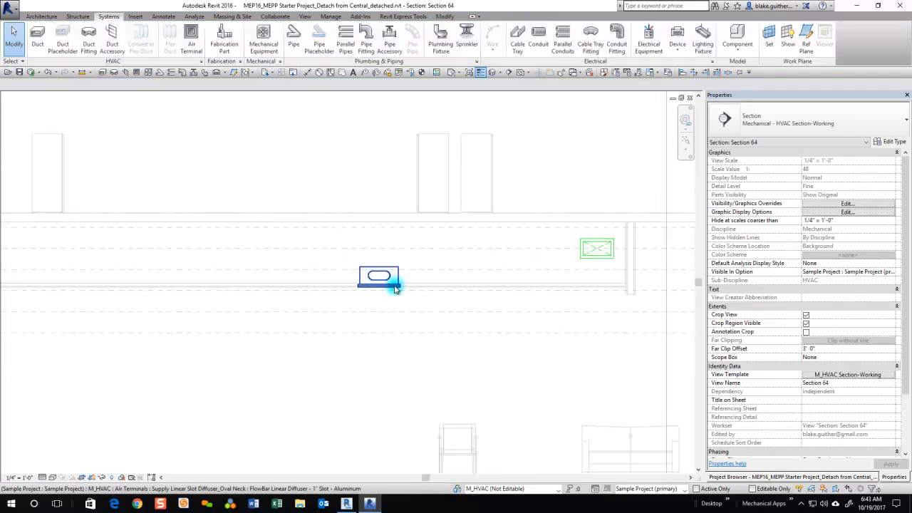
scroll(386, 287, up, 2)
click(386, 282)
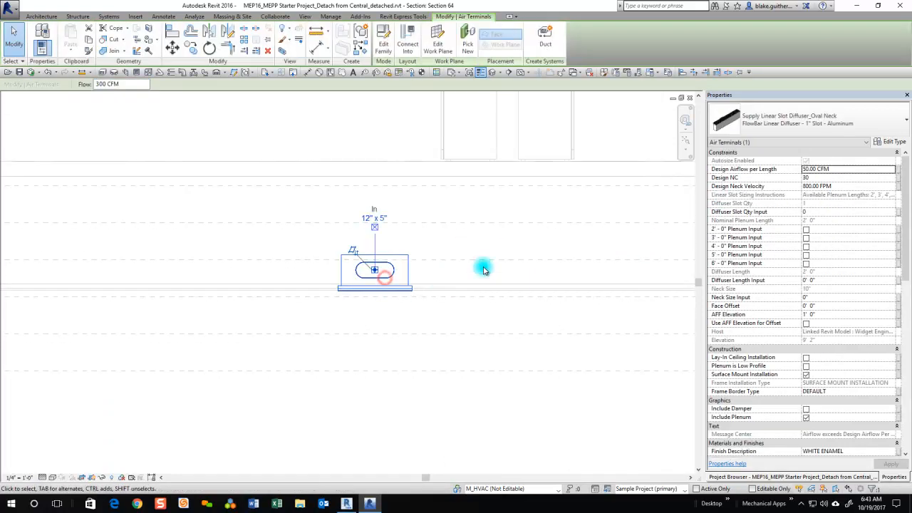
- Close the section view and set the linear diffuser's flow to 200 CFM in the ceiling plan
click(690, 97)
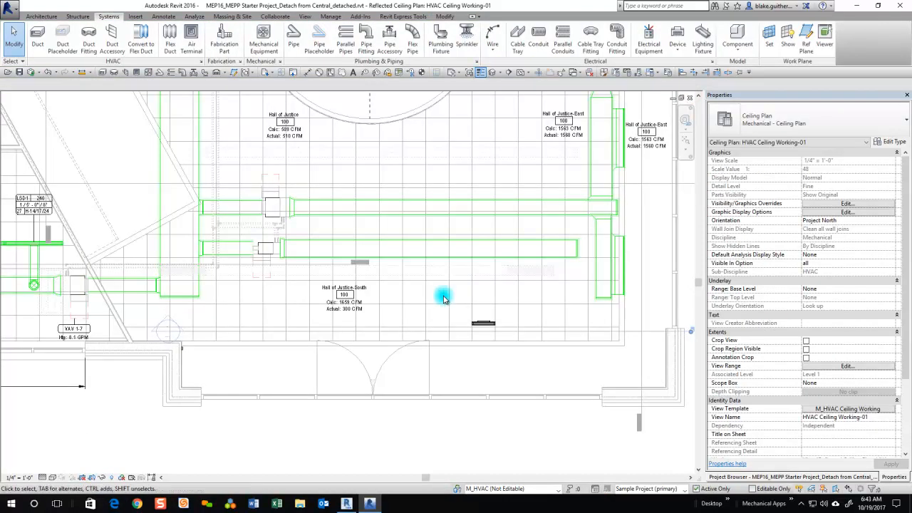
scroll(513, 309, up, 4)
click(460, 314)
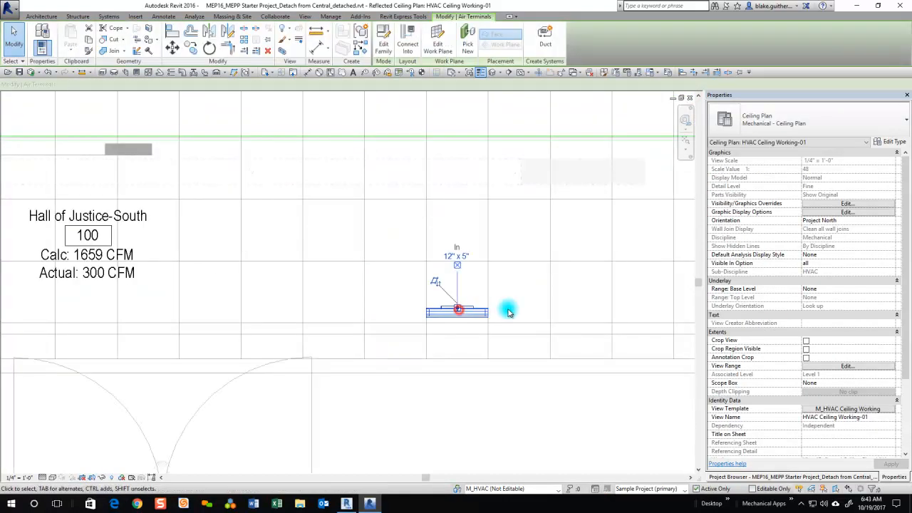
scroll(492, 317, up, 2)
scroll(474, 327, down, 2)
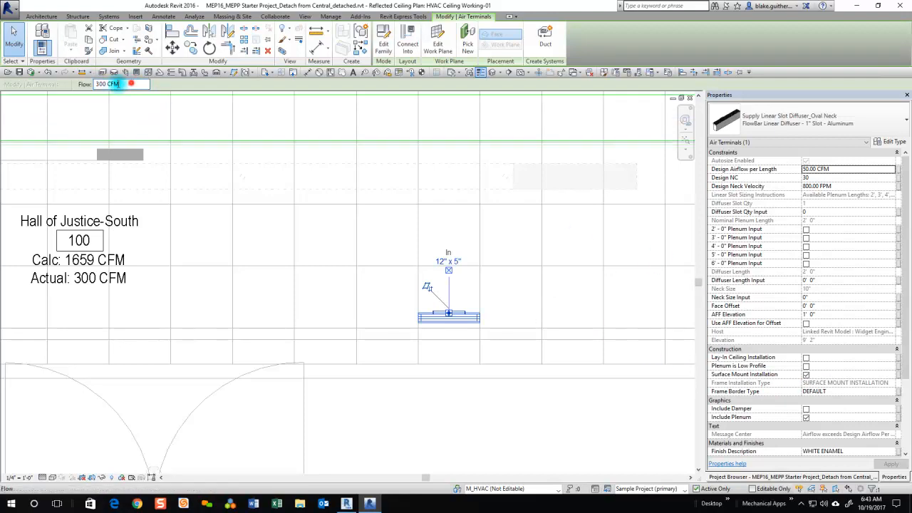
drag(132, 84, 90, 86)
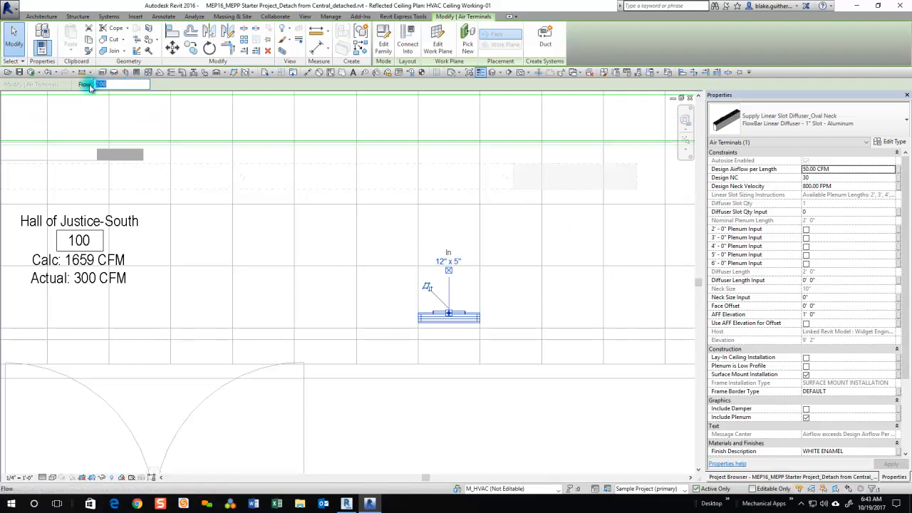
text(200)
key(Return)
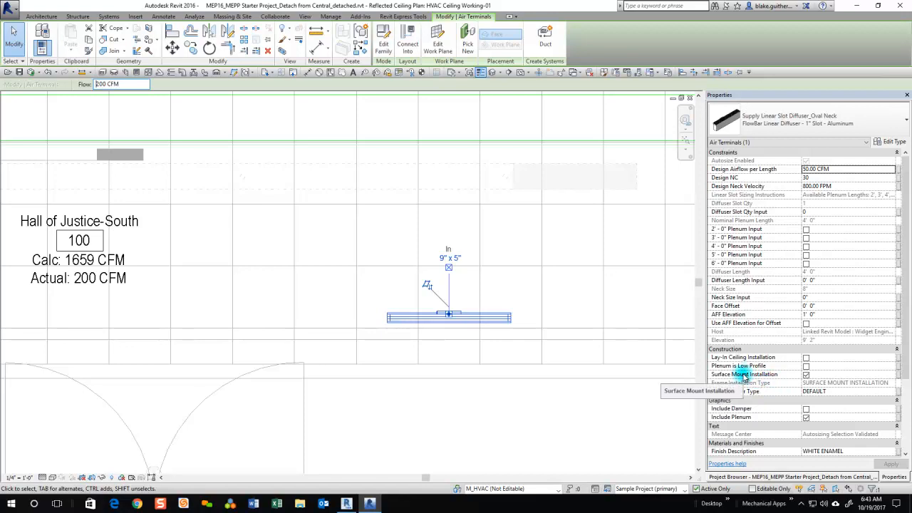
- Change the diffuser from Surface Mount Installation to Lay-In Ceiling Installation and apply the change
click(806, 376)
click(807, 358)
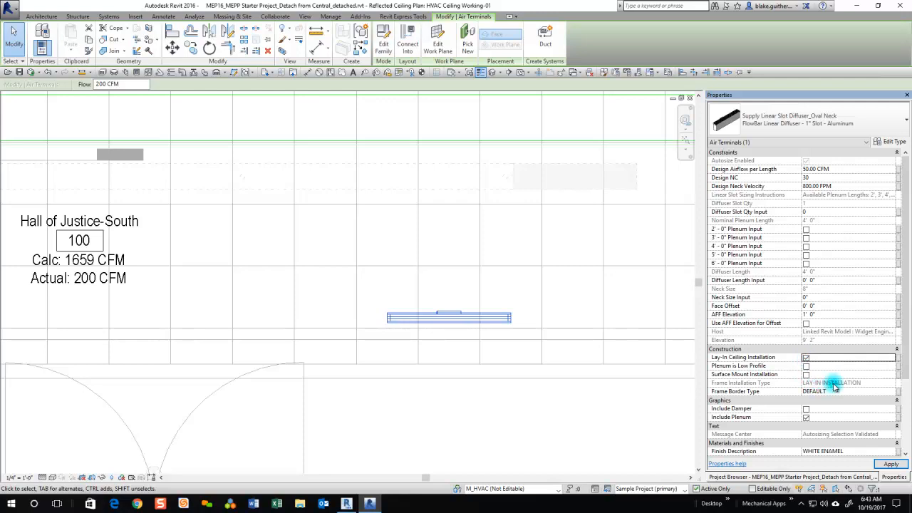
click(891, 464)
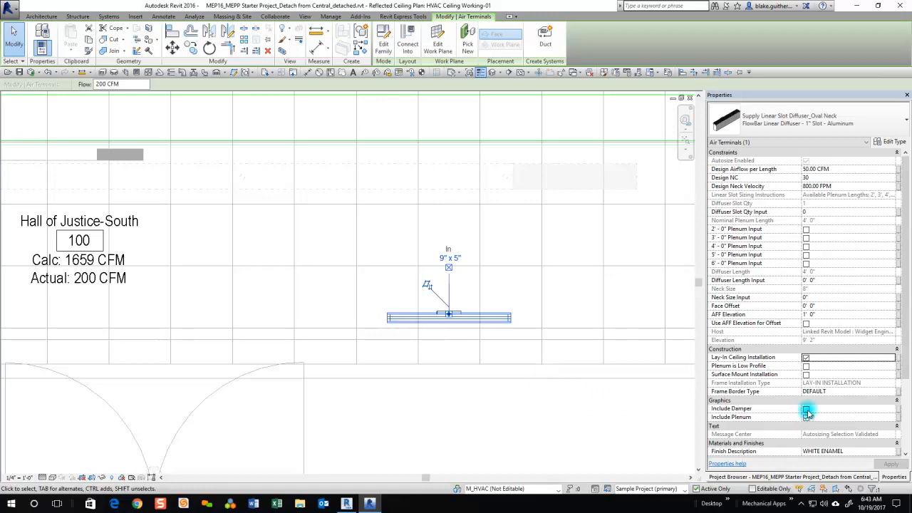
- Include a damper on the linear diffuser and inspect it at the neck in the ceiling plan
click(806, 410)
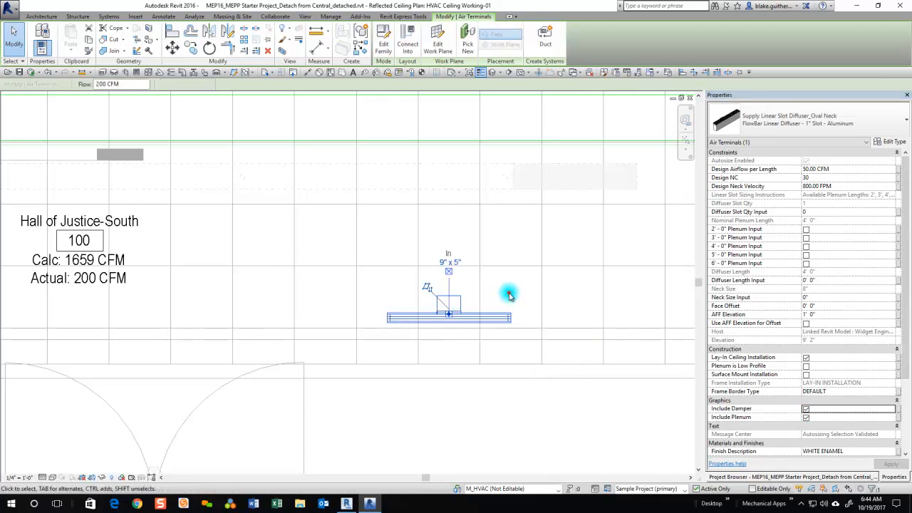
click(509, 294)
scroll(487, 309, up, 2)
click(459, 322)
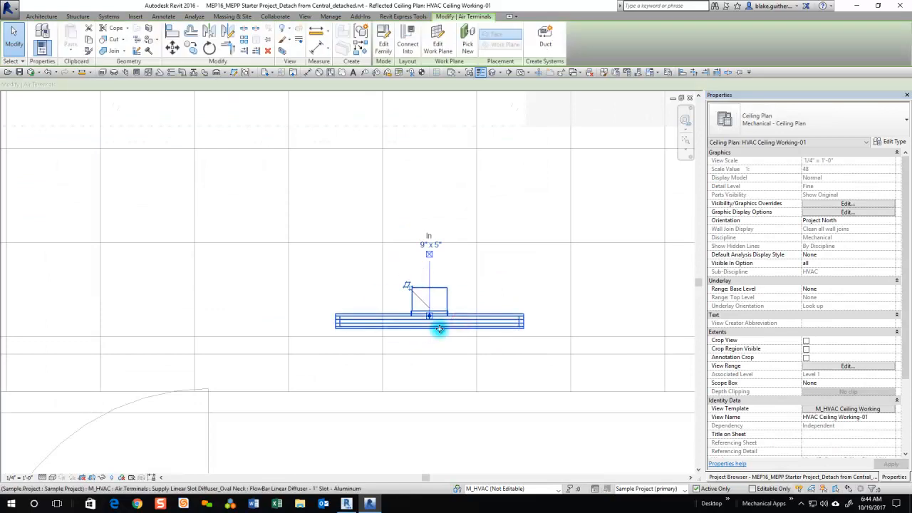
scroll(449, 325, down, 1)
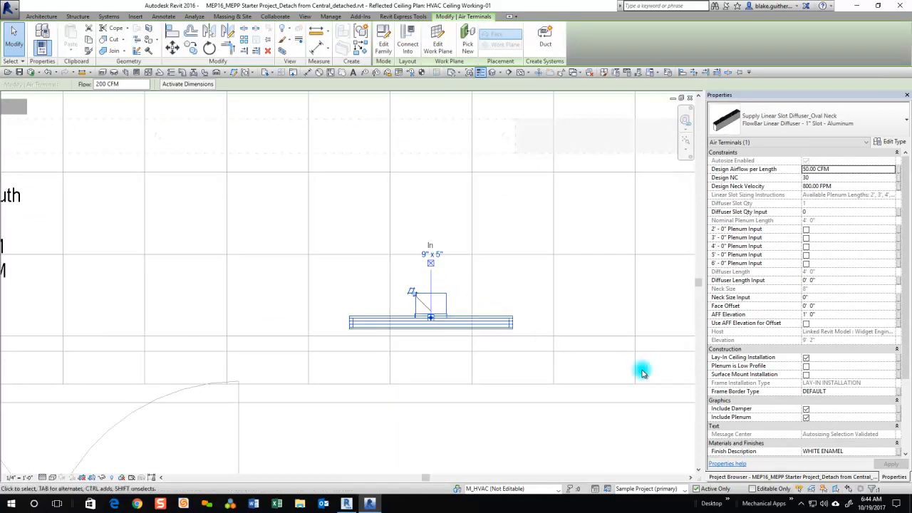
scroll(431, 318, up, 2)
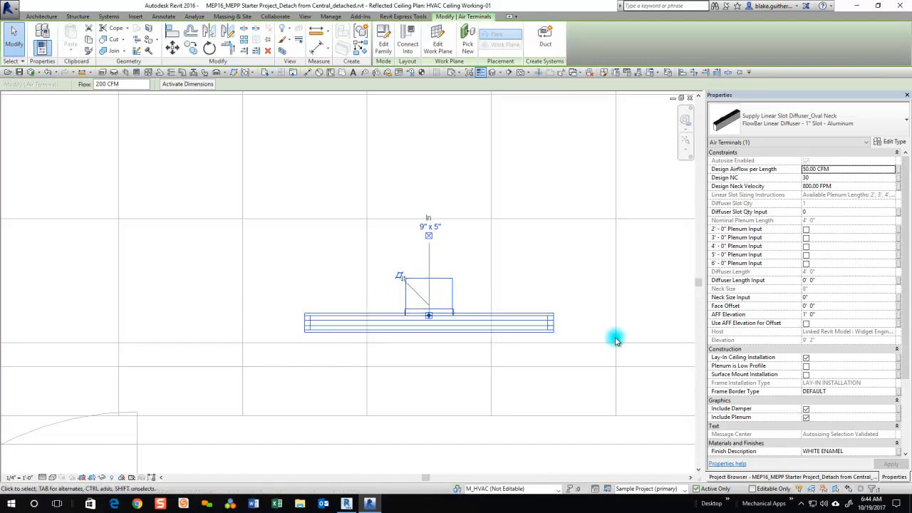
scroll(509, 322, down, 1)
click(534, 274)
- Tag the linear diffuser and its nested damper, each with a leader
scroll(470, 286, down, 1)
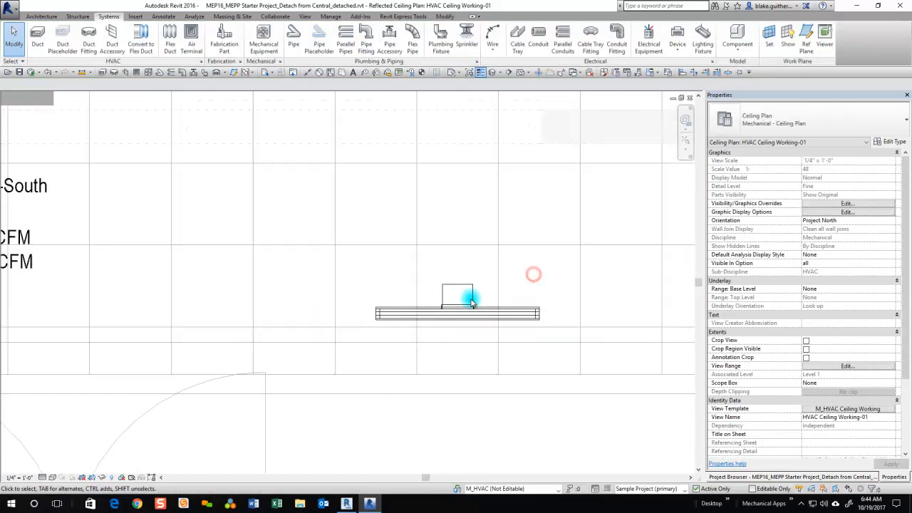
scroll(470, 287, down, 1)
key(t)
key(g)
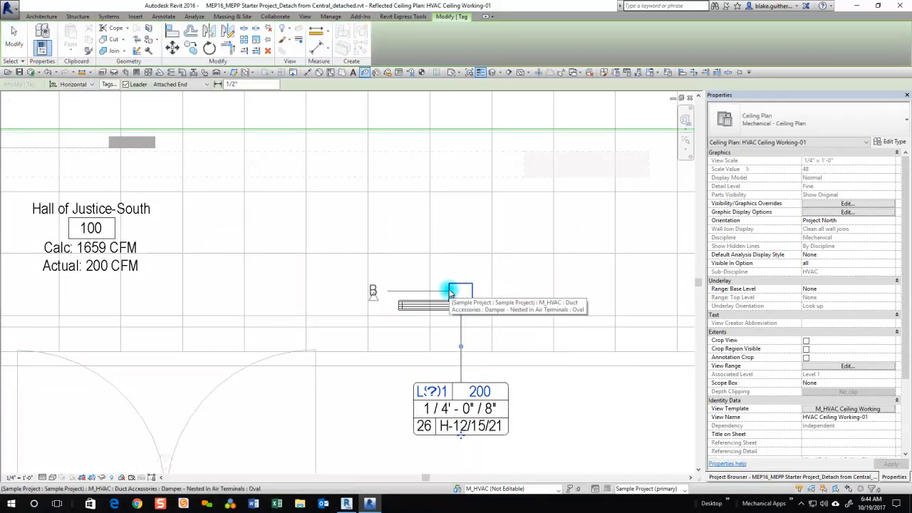
click(451, 293)
key(Escape)
key(Escape)
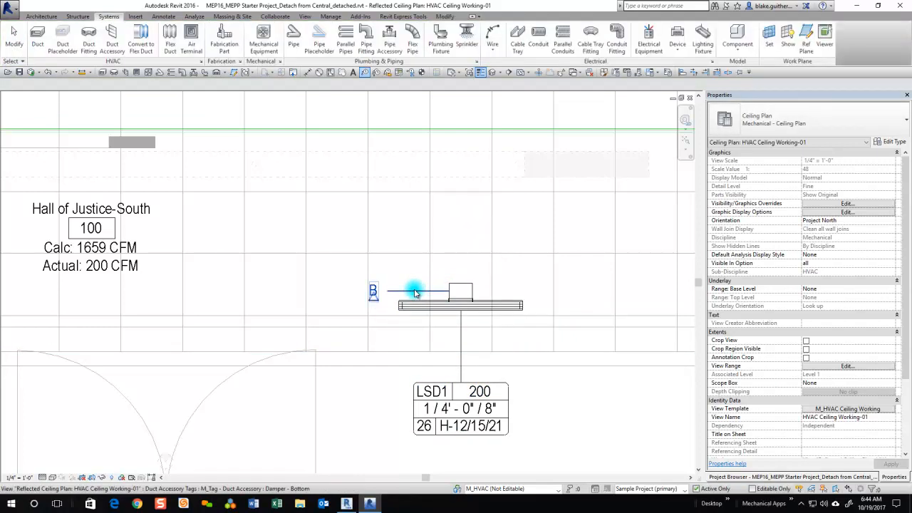
- Change the damper tag's type to Damper - Left and dismiss the low battery notice
click(416, 292)
click(806, 125)
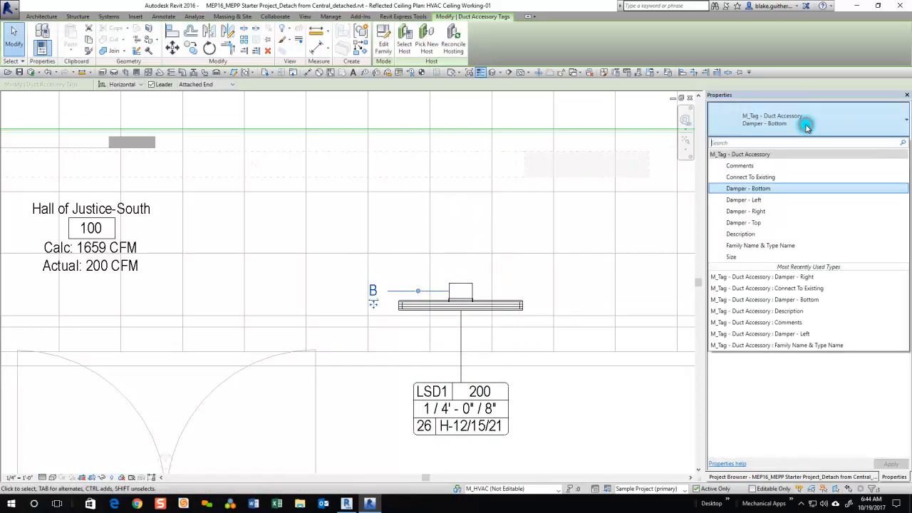
click(784, 201)
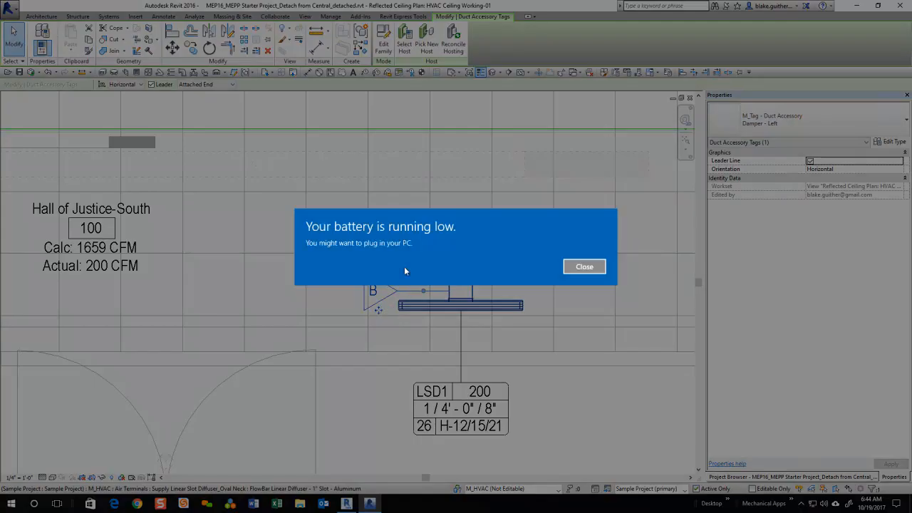
click(595, 267)
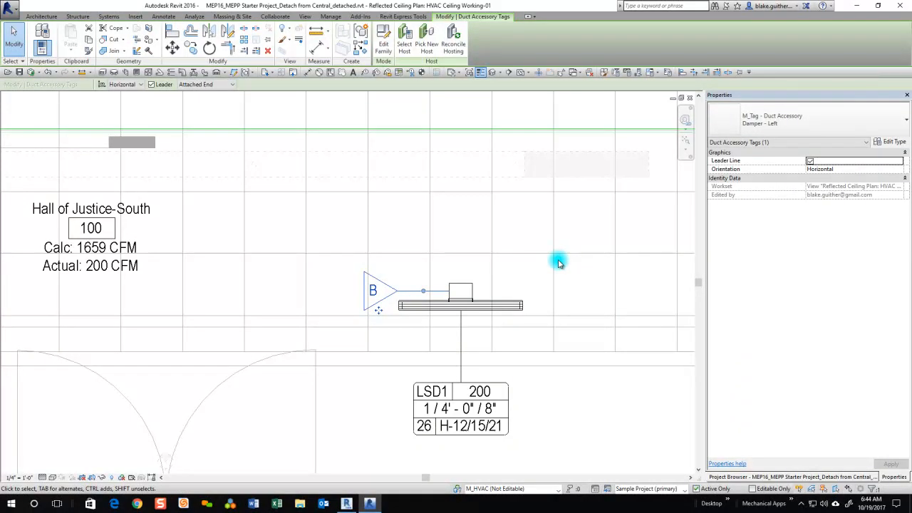
click(388, 334)
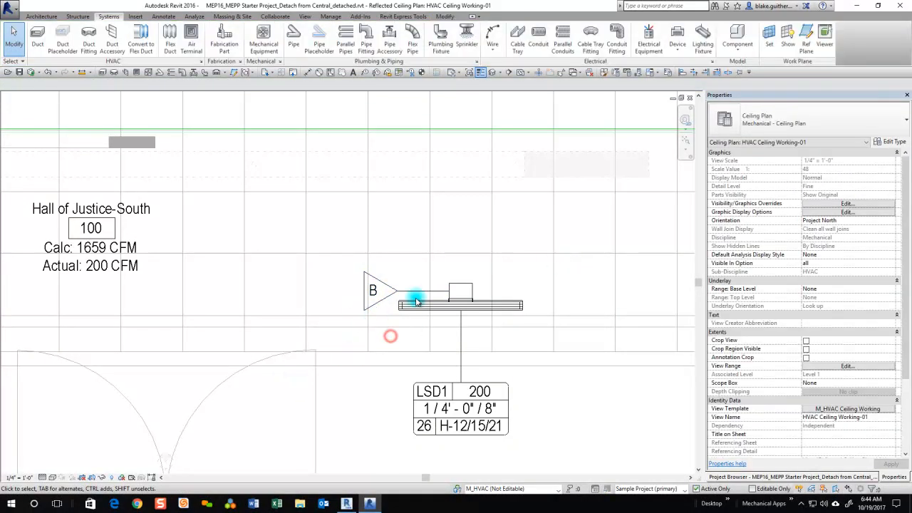
- Open the Thermal Zone Diagram-01 floor plan from the Energy analysis views
scroll(498, 308, down, 1)
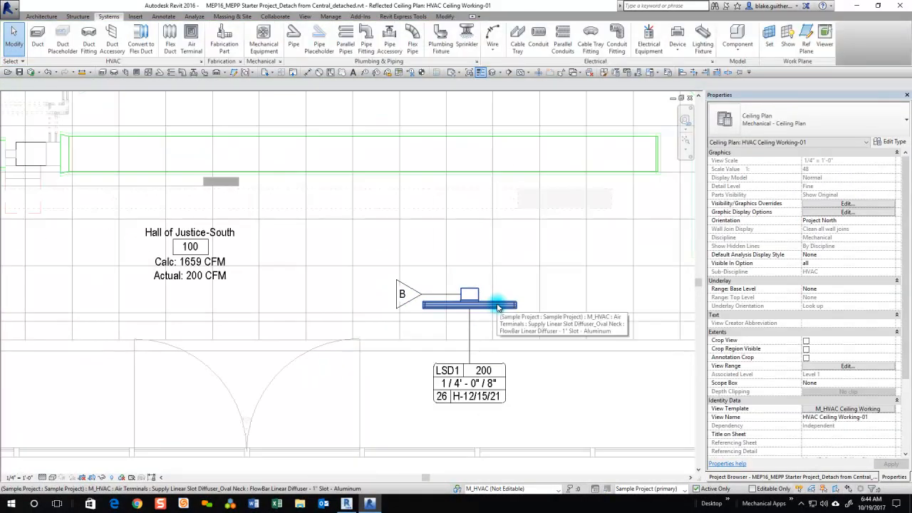
scroll(498, 308, down, 2)
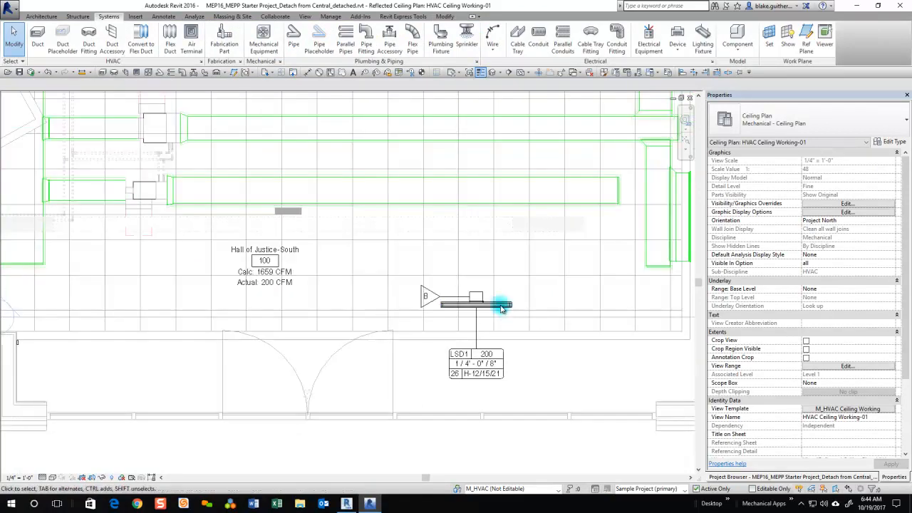
click(496, 305)
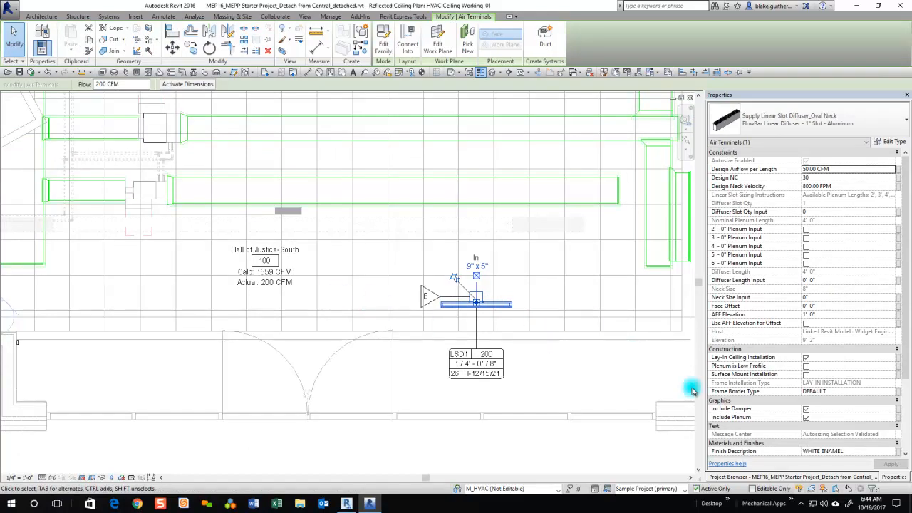
click(793, 477)
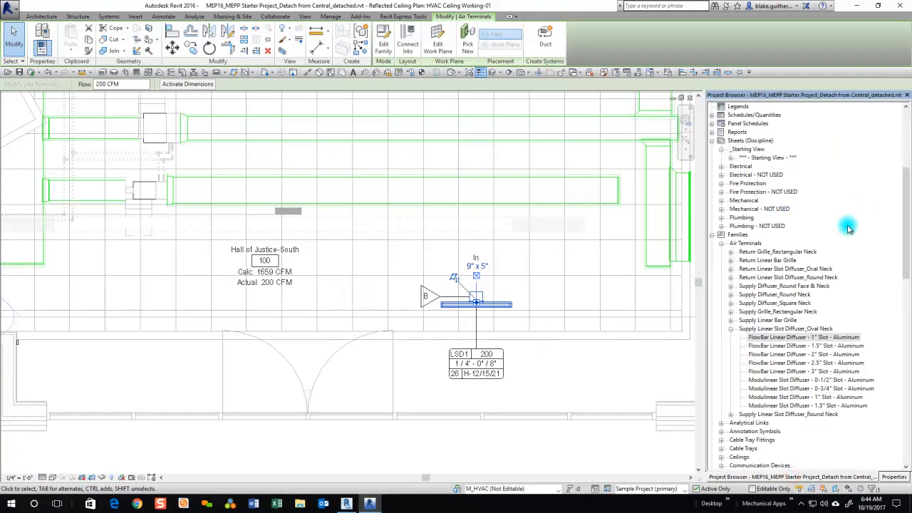
scroll(848, 226, up, 3)
click(881, 167)
drag(906, 152, 906, 107)
double_click(787, 149)
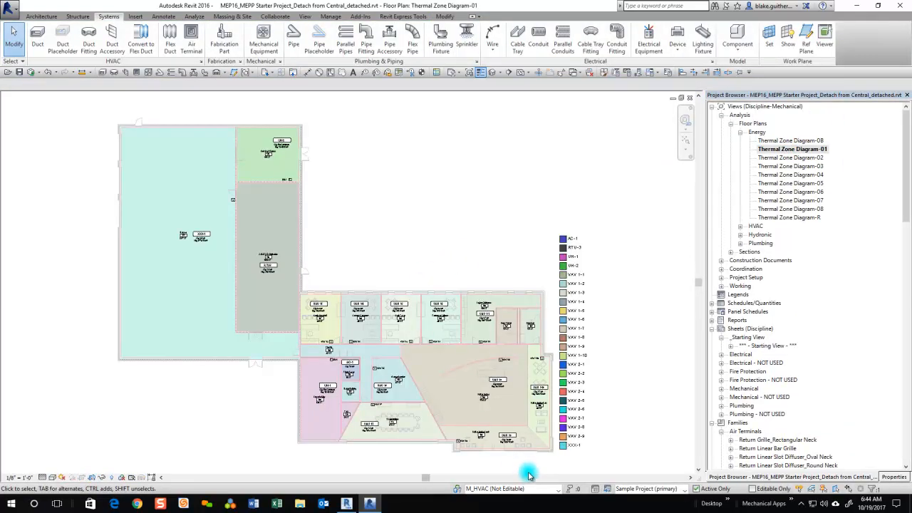
- Change the Hall of Justice-South space tag in zone VAV 1-9 to the Space Name & Number & Airflow type
scroll(516, 451, up, 4)
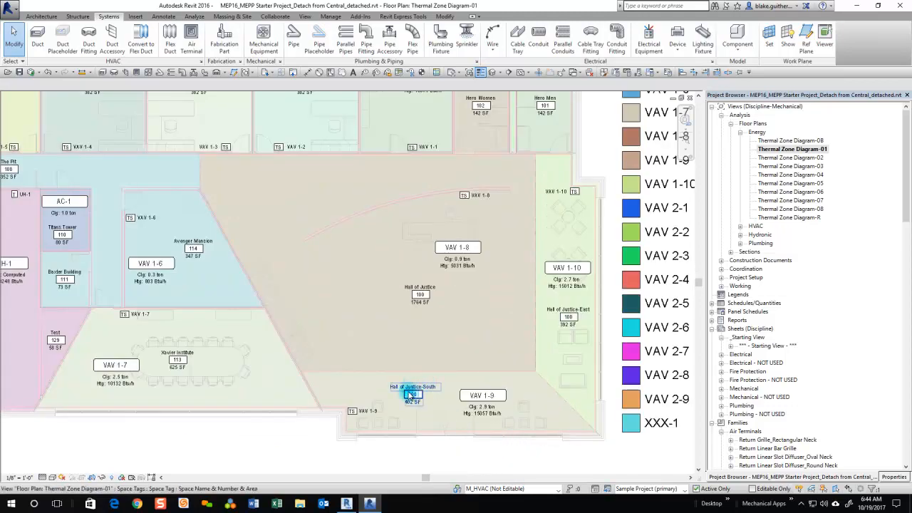
scroll(436, 428, up, 3)
scroll(385, 342, down, 2)
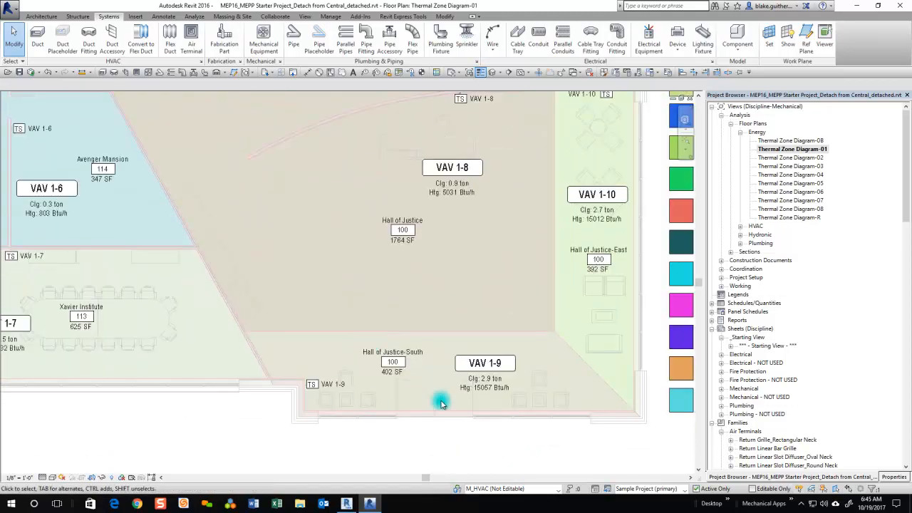
scroll(432, 390, down, 1)
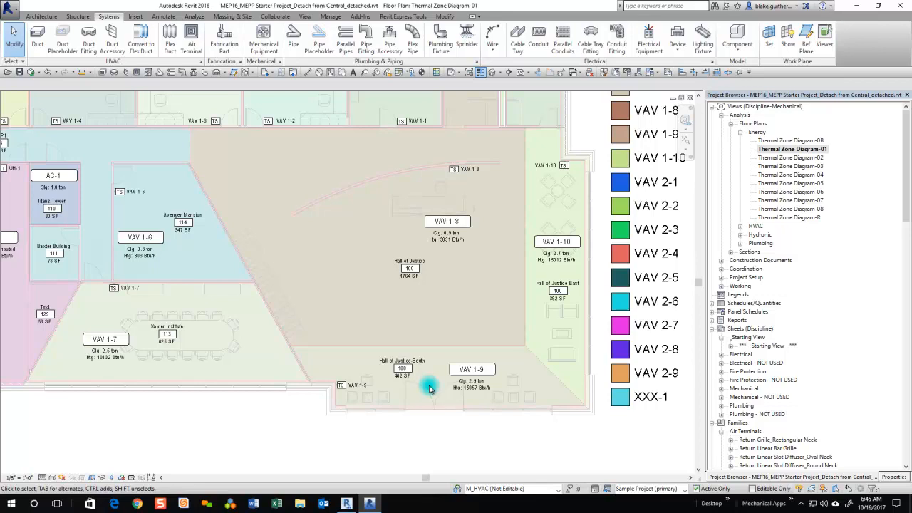
scroll(430, 388, up, 2)
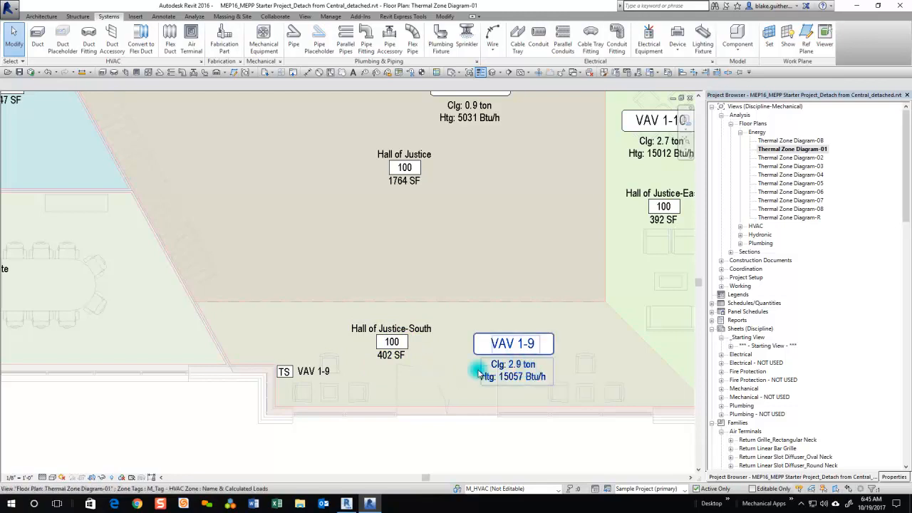
scroll(439, 373, down, 1)
click(401, 342)
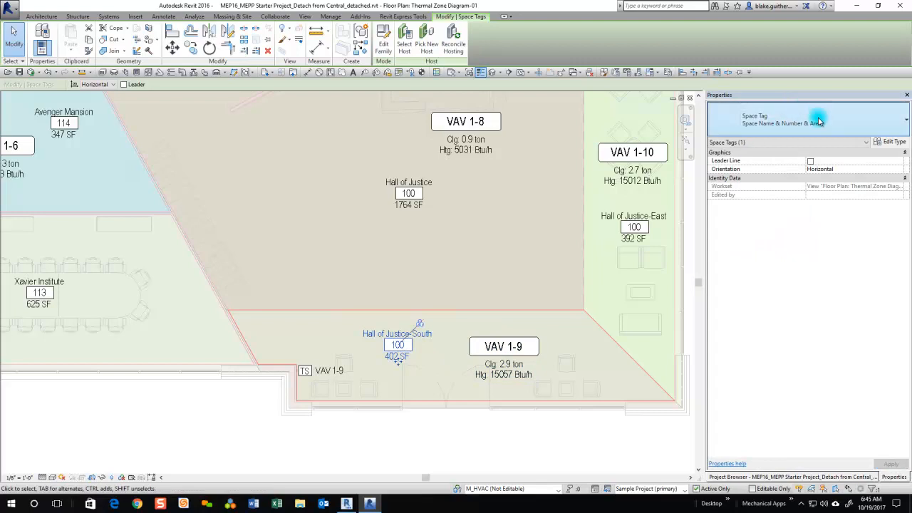
click(825, 123)
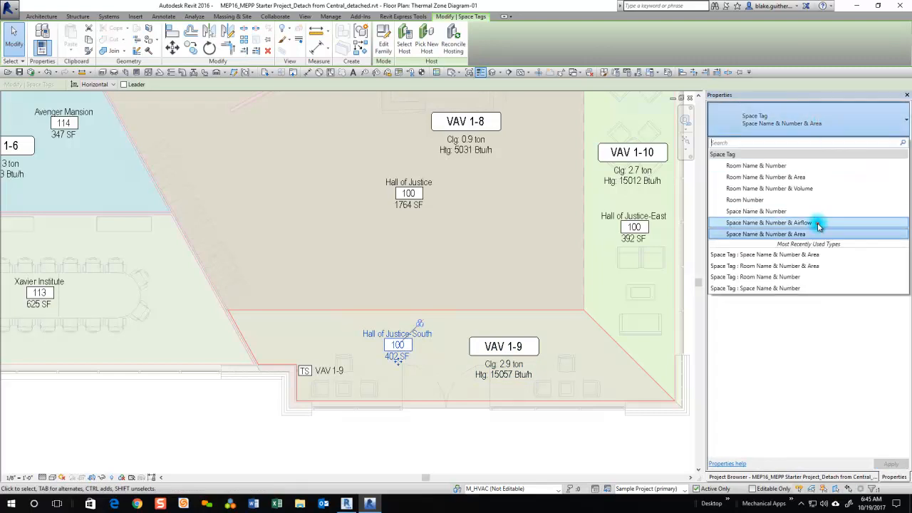
click(759, 222)
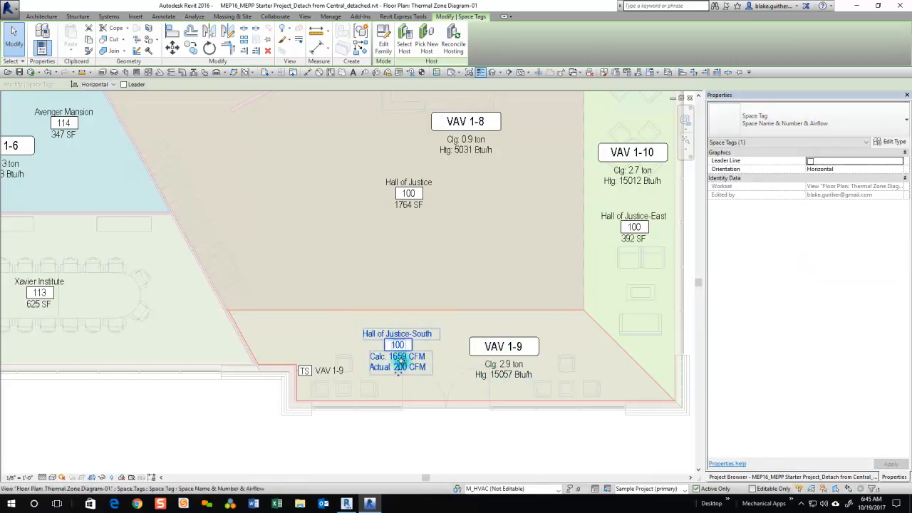
click(387, 424)
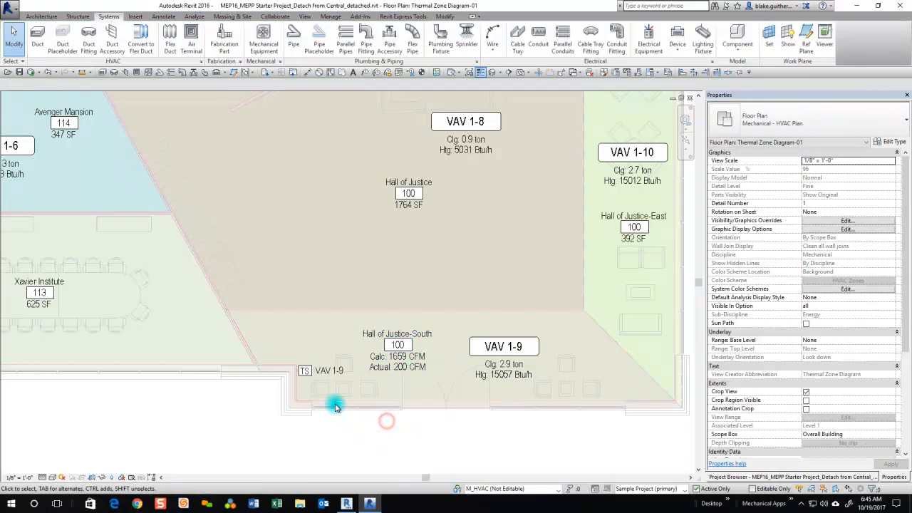
- Switch back to the HVAC Ceiling Working-01 reflected ceiling plan and bring the Hall of Justice-South diffuser area into view
scroll(492, 379, down, 2)
scroll(524, 380, down, 2)
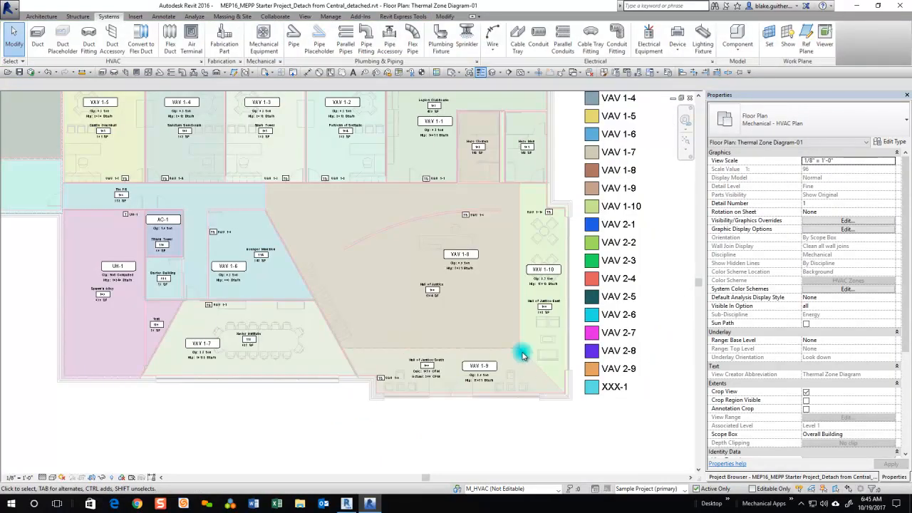
key(ctrl+Tab)
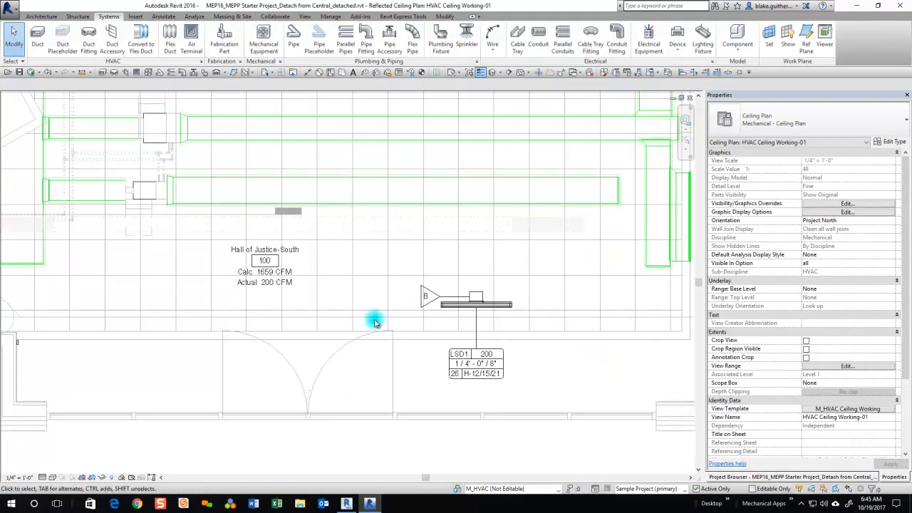
scroll(376, 323, down, 1)
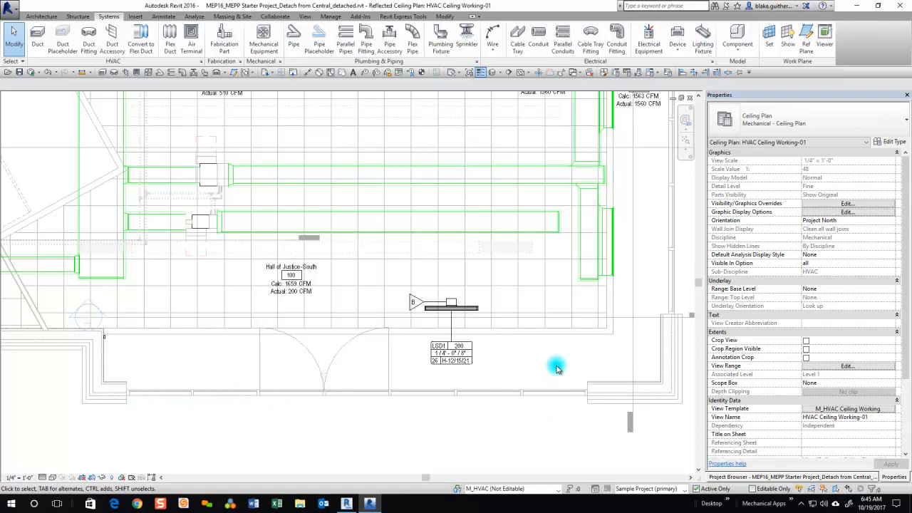
scroll(528, 367, down, 1)
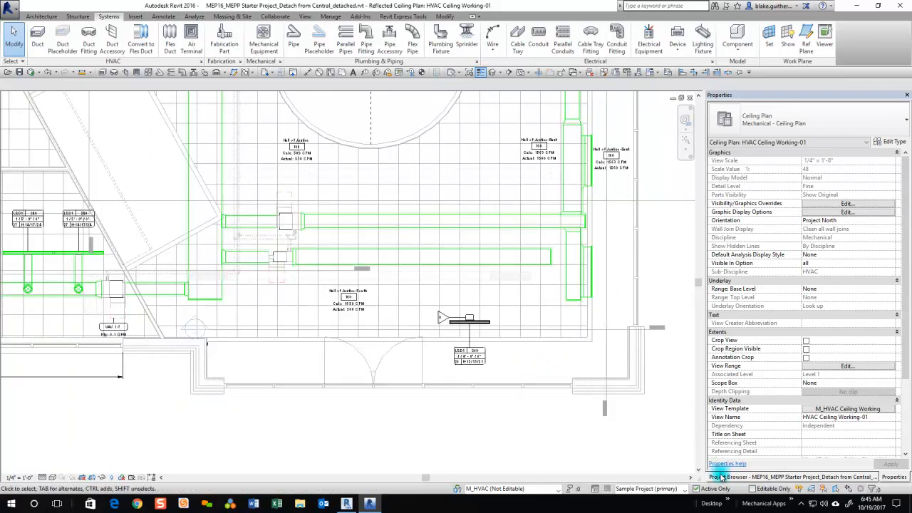
- Move the Section 33 line beside the double door over to the linear diffuser's east end and open its section view
click(605, 292)
drag(607, 287, 489, 339)
right_click(488, 340)
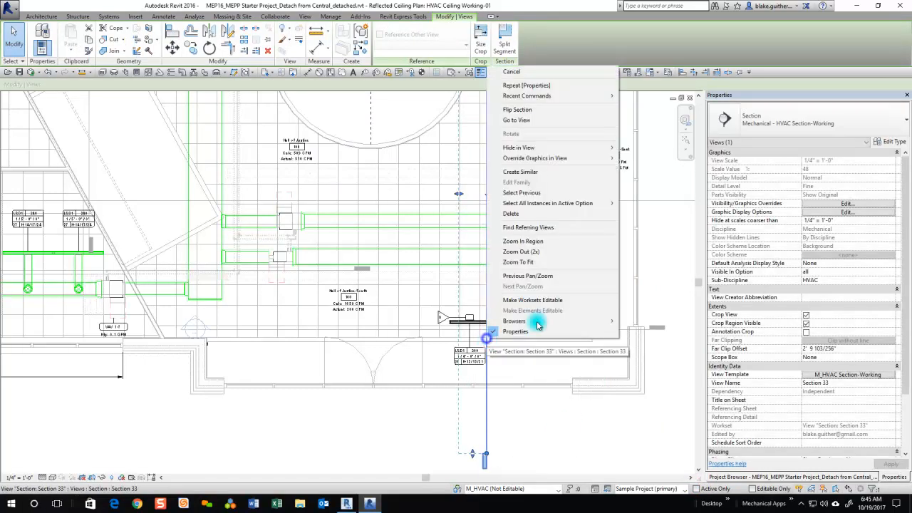
click(536, 120)
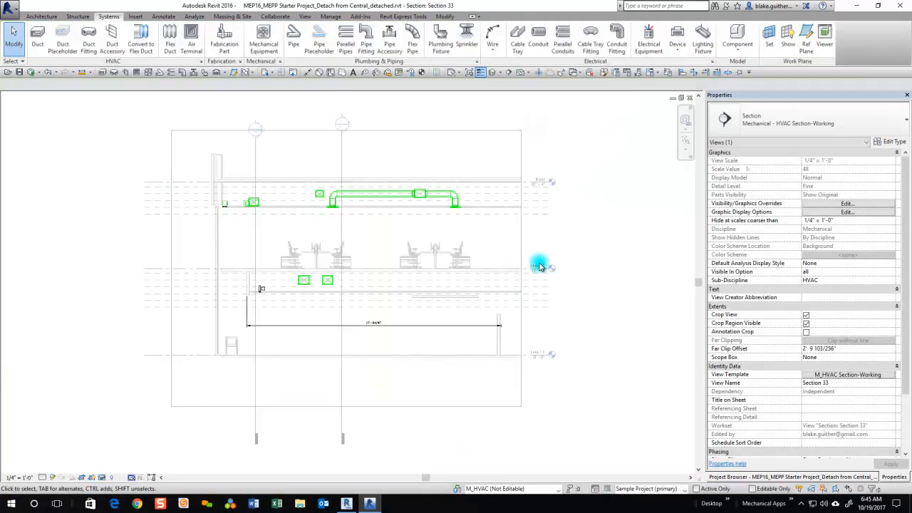
- Examine the linear diffuser's position relative to the ceiling, soffit and exterior glazing in section, and close the section view
scroll(206, 312, up, 5)
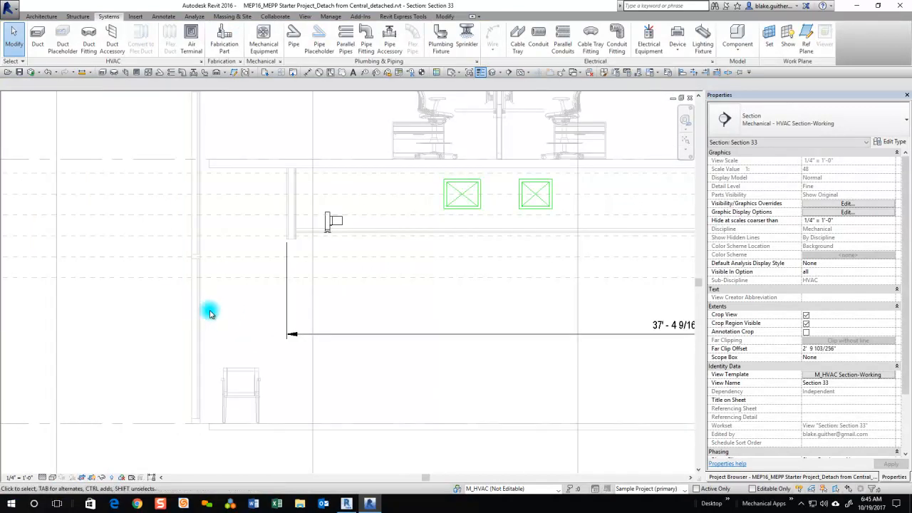
scroll(243, 282, up, 2)
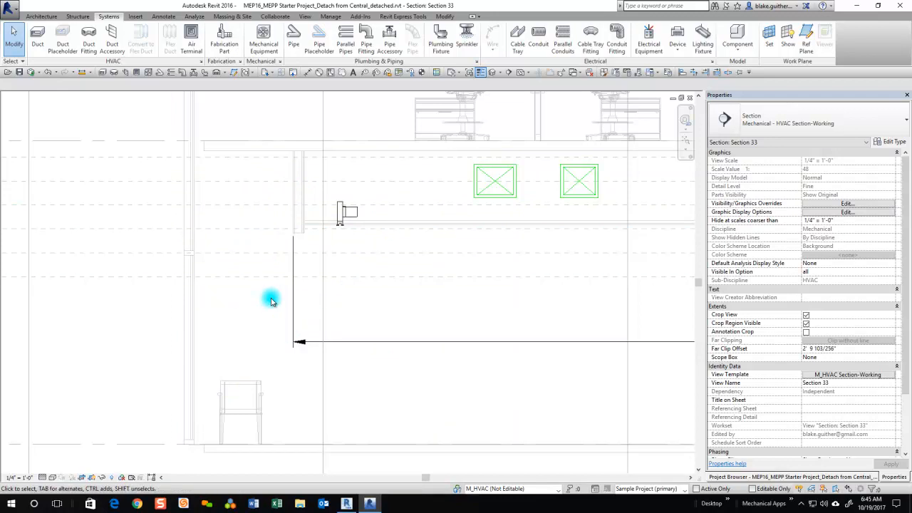
scroll(267, 302, up, 1)
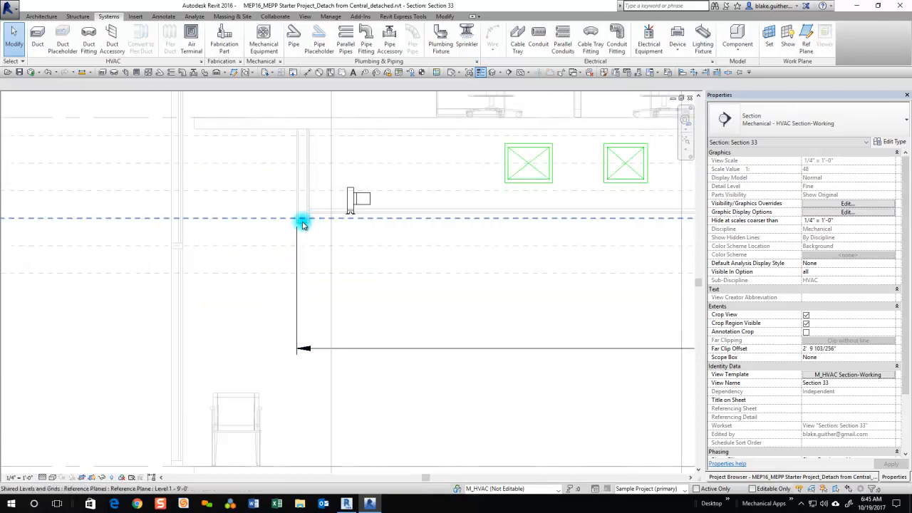
scroll(303, 223, up, 2)
scroll(302, 223, down, 1)
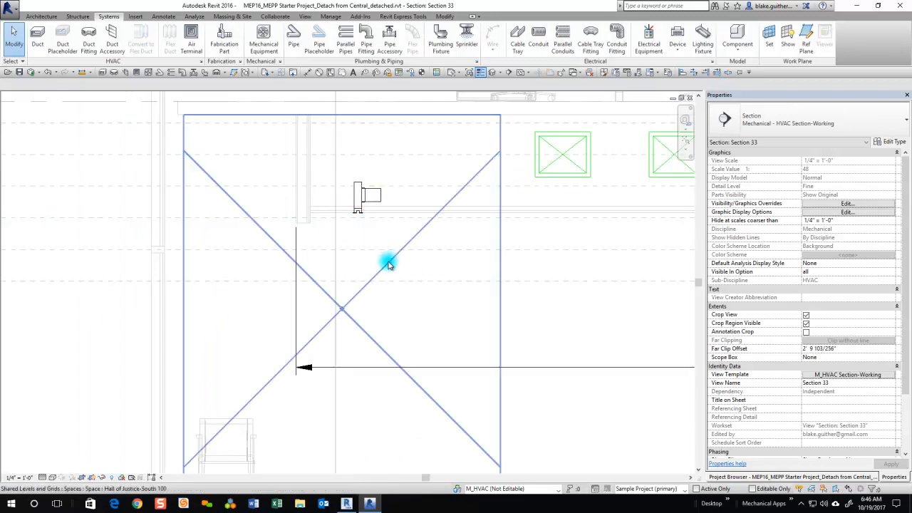
scroll(273, 295, down, 2)
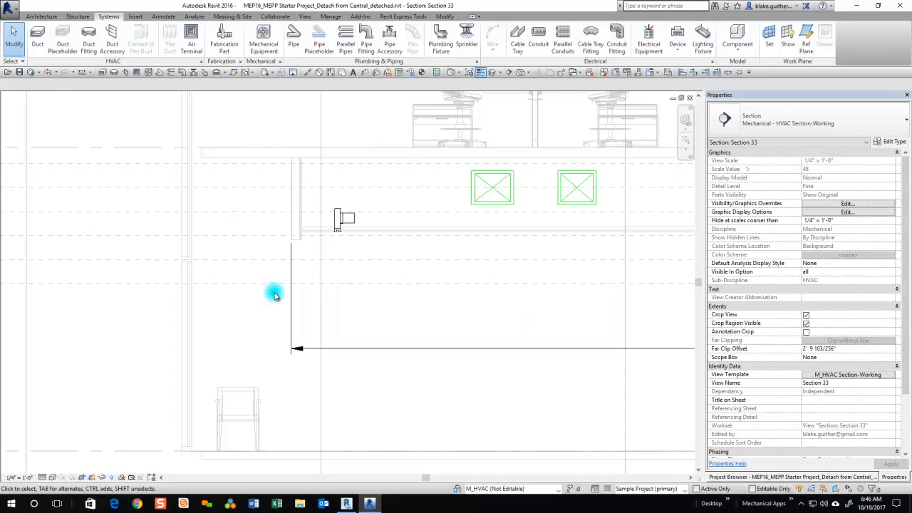
scroll(299, 233, up, 2)
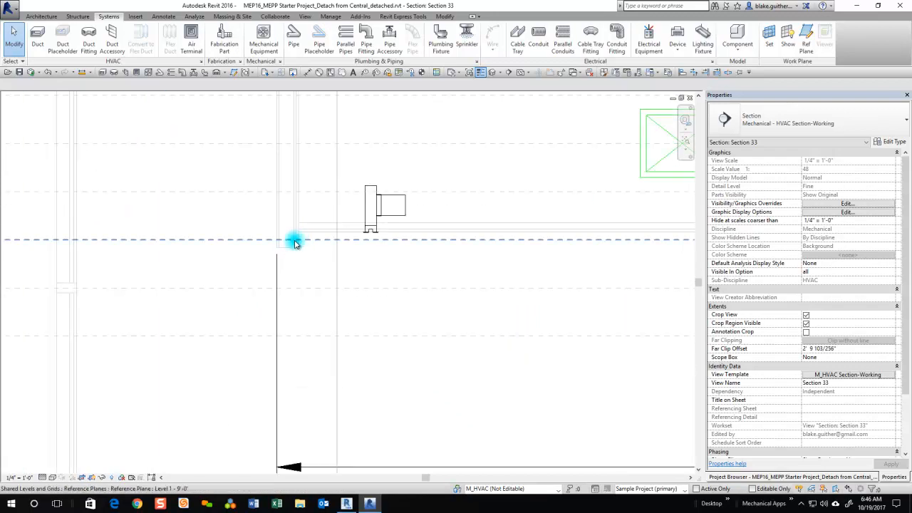
scroll(368, 231, down, 2)
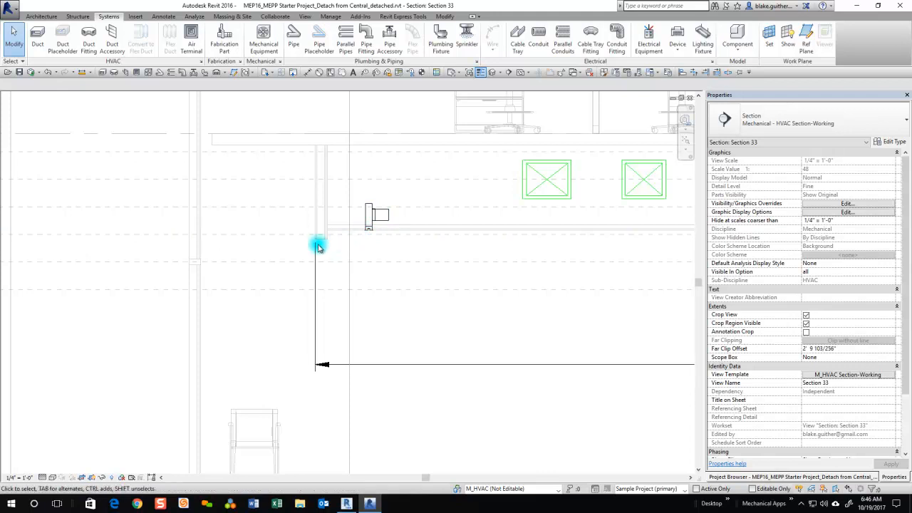
scroll(203, 254, down, 2)
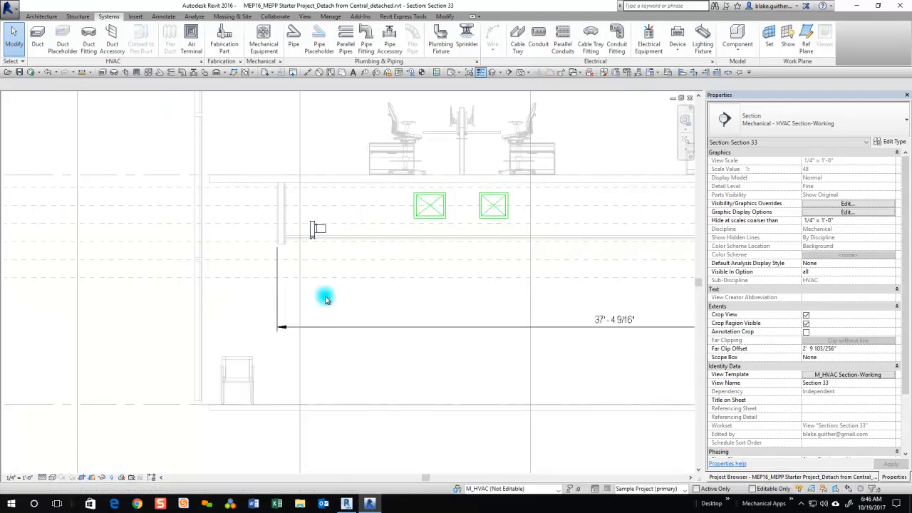
click(690, 98)
- Measure the ceiling length available for linear diffusers across Hall of Justice-South, from the west ceiling edge past the placed diffuser
scroll(428, 349, up, 2)
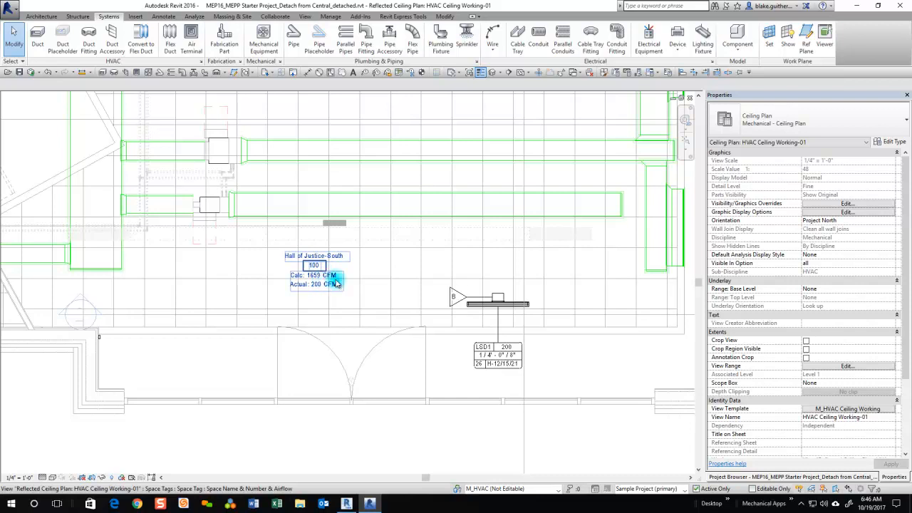
scroll(300, 279, down, 1)
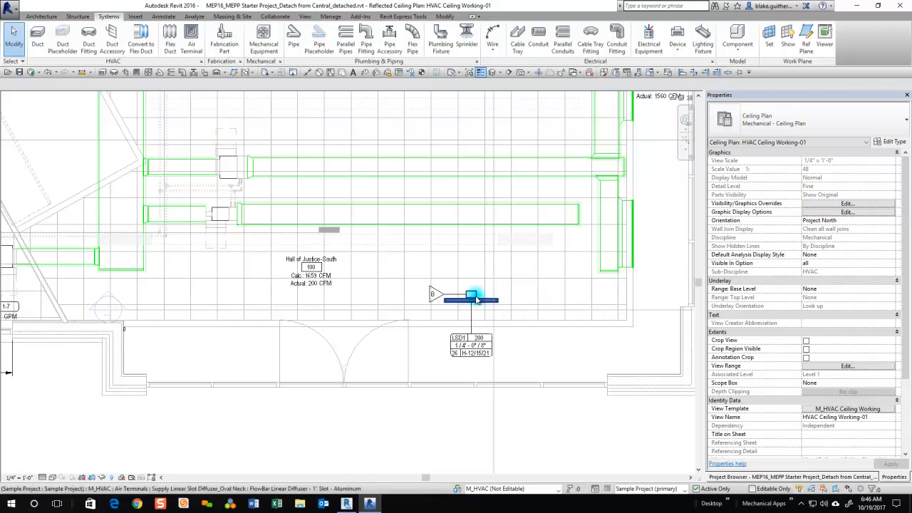
click(81, 73)
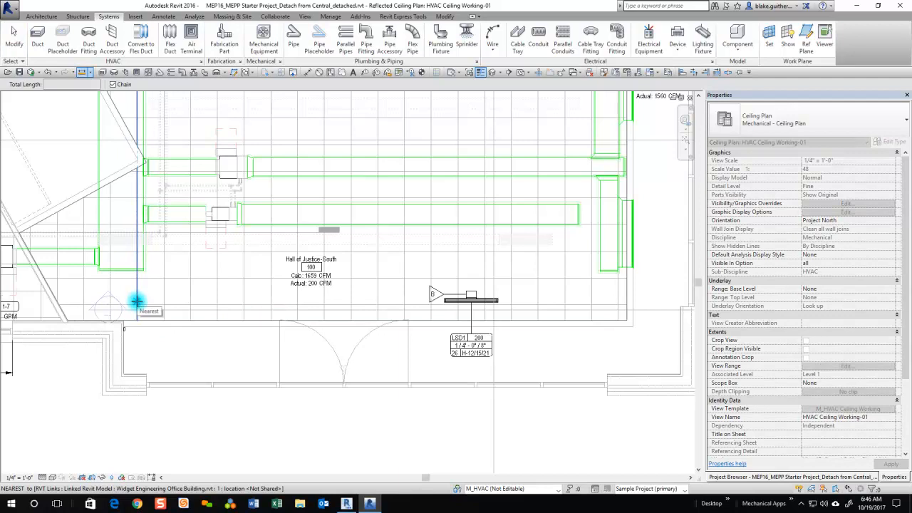
click(137, 301)
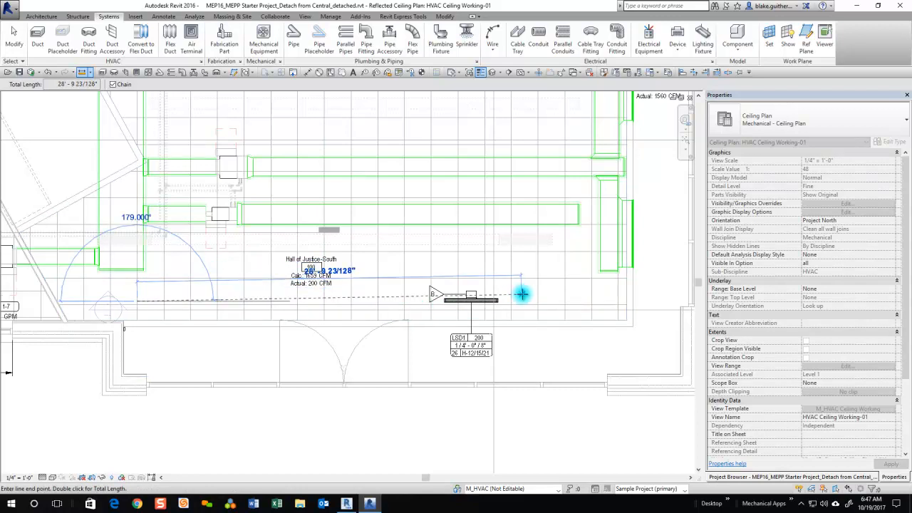
key(Escape)
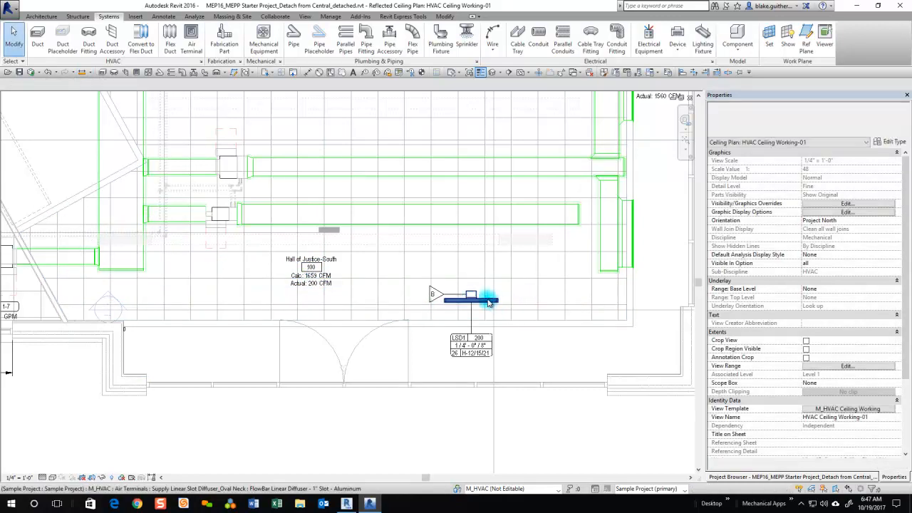
- Exclude the damper from the linear slot diffuser and set its Design Airflow per Length to =1660/24
click(470, 300)
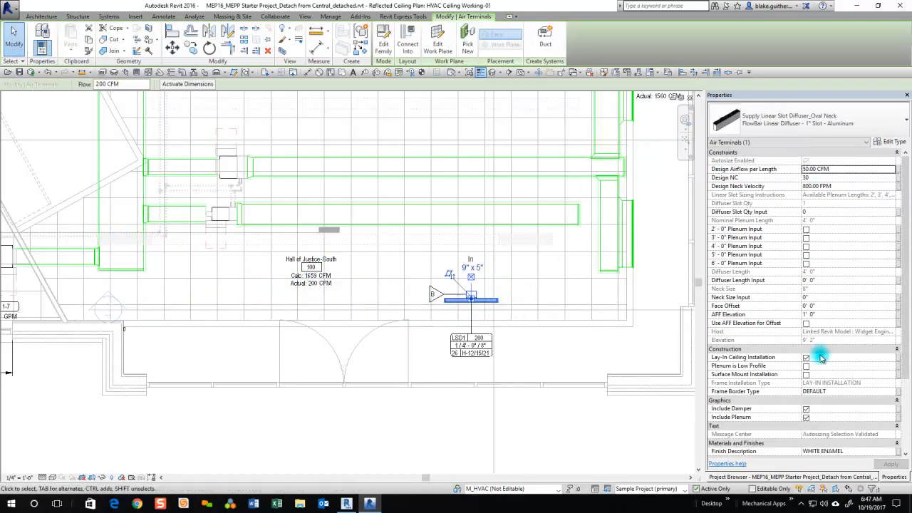
click(807, 409)
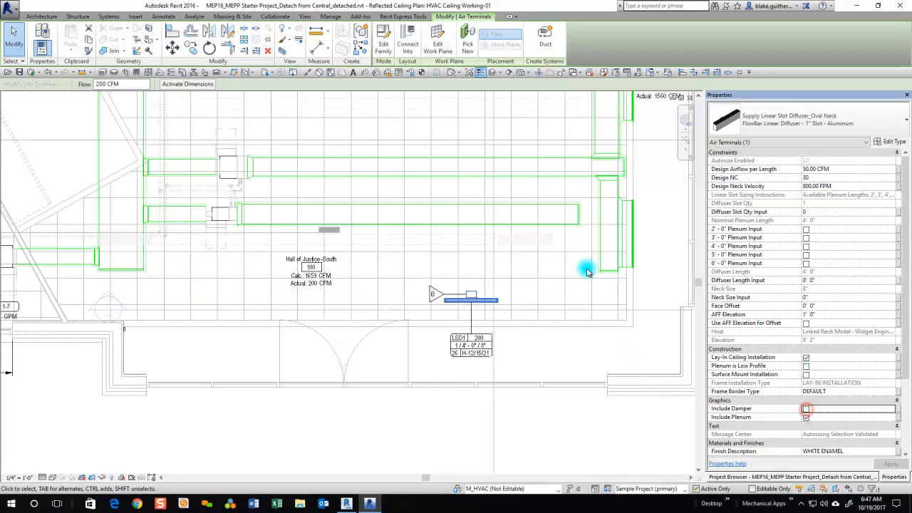
click(847, 169)
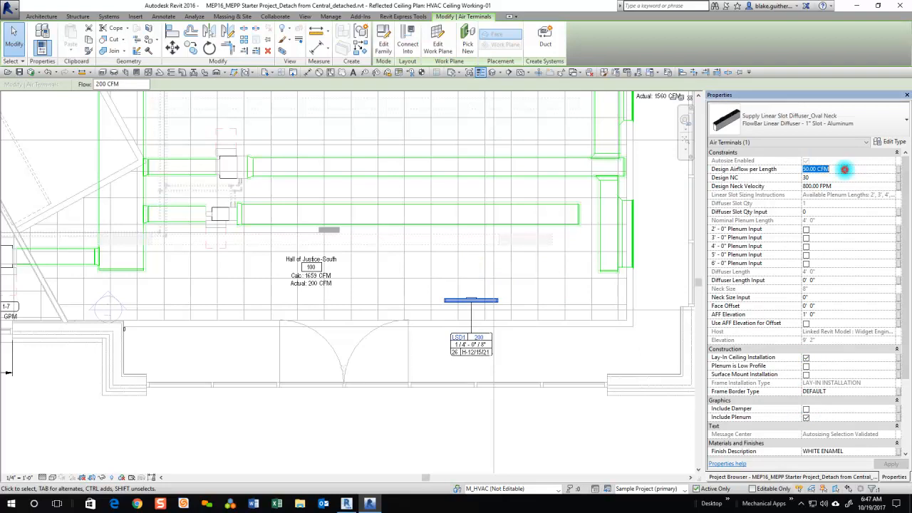
text(=1660/24)
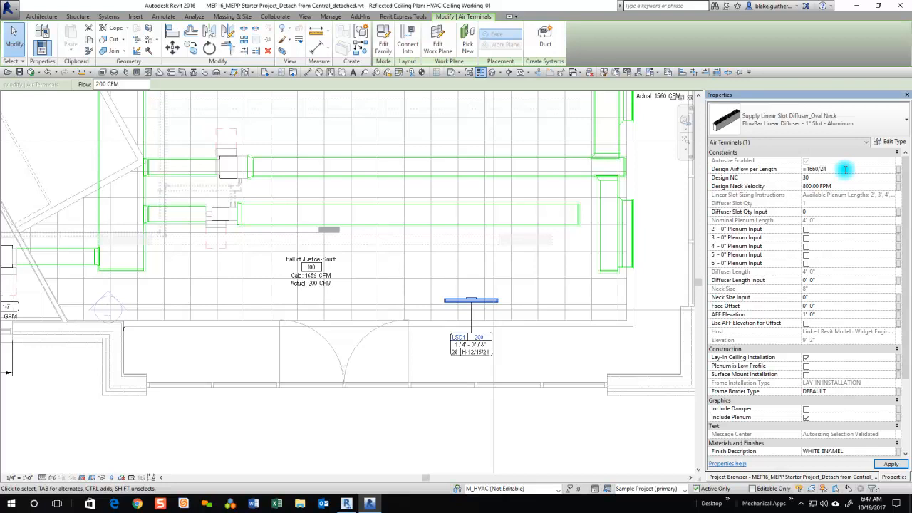
key(Return)
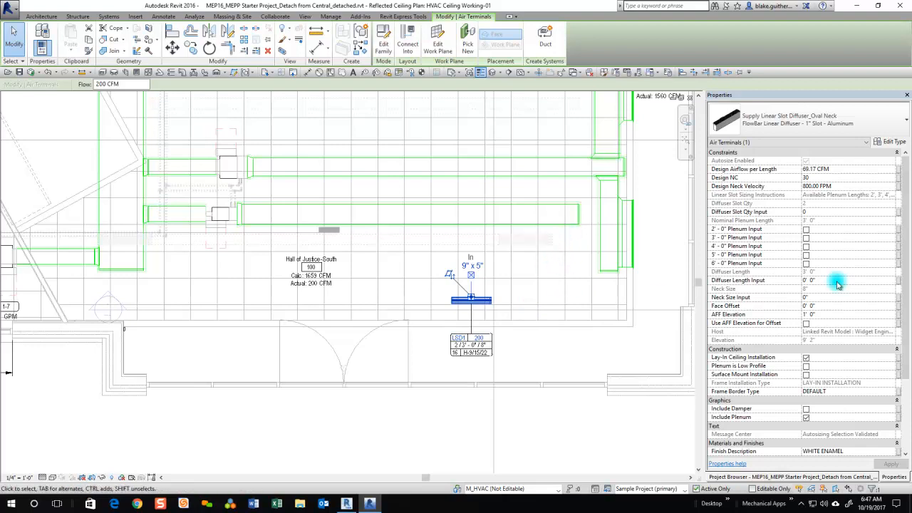
- Set the diffuser's Design Airflow per Length to 70 CFM and its flow to 280 CFM
click(838, 168)
text(70)
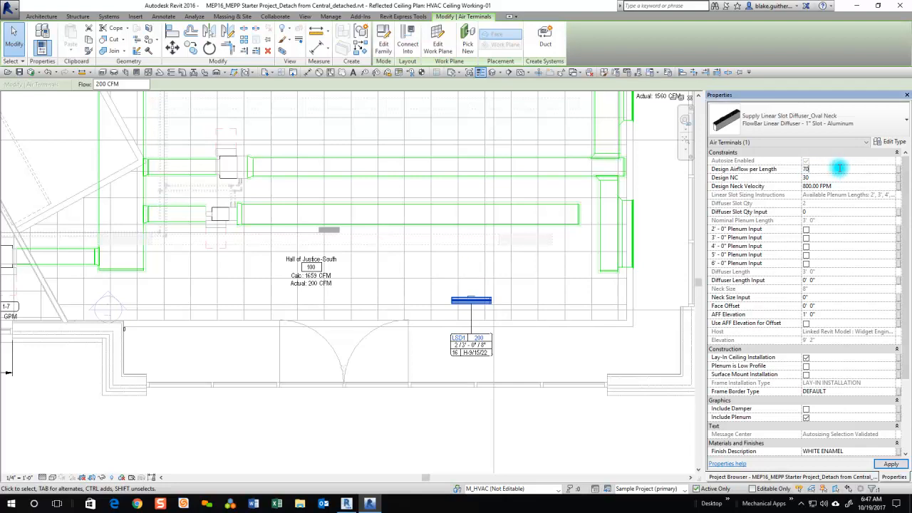
key(Return)
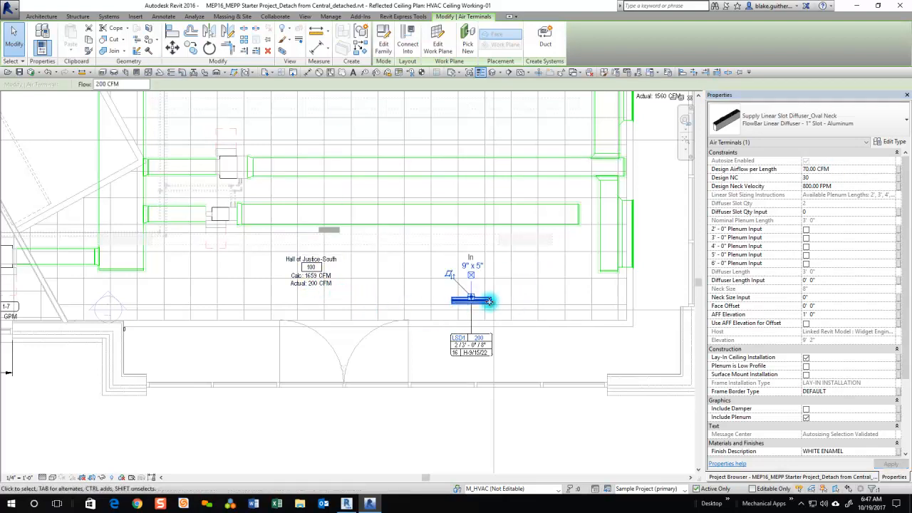
drag(117, 84, 92, 86)
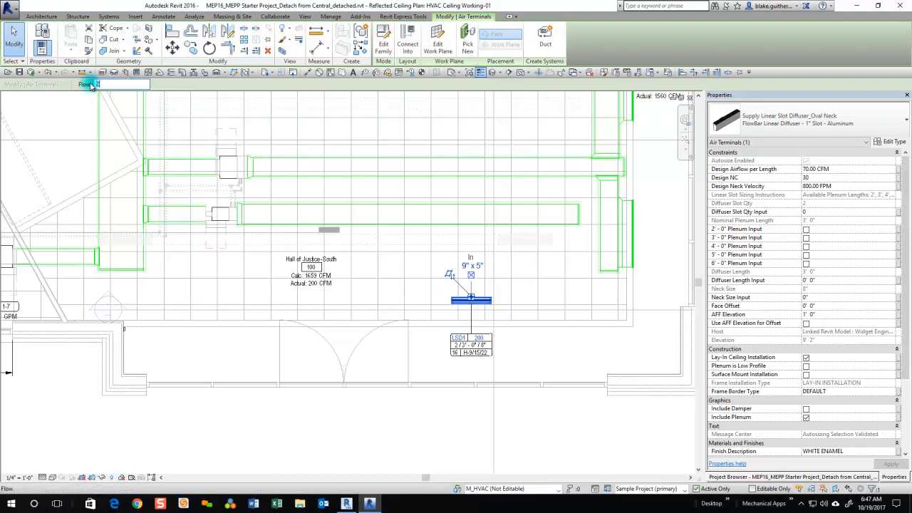
text(280)
key(Return)
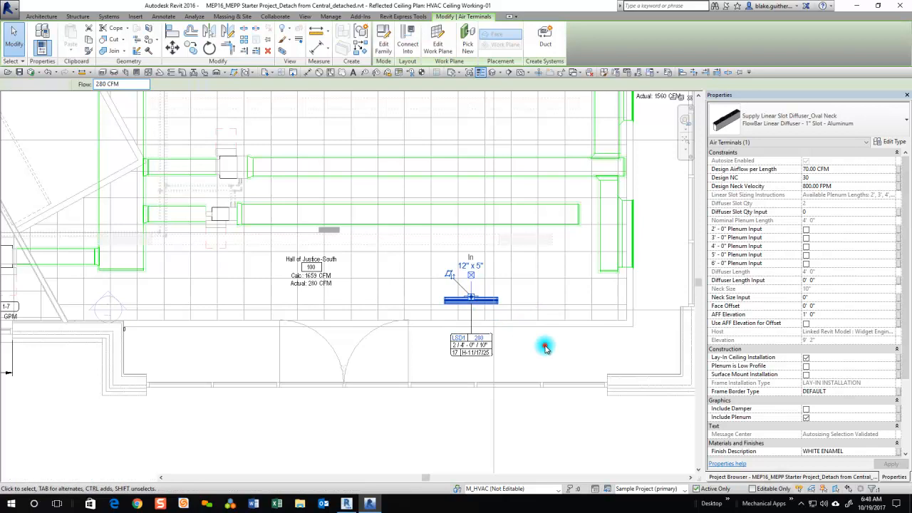
- Move the linear diffuser east along the ceiling grid to near the end of the Hall of Justice-South ceiling
click(546, 343)
scroll(413, 303, up, 3)
click(460, 301)
scroll(478, 322, down, 3)
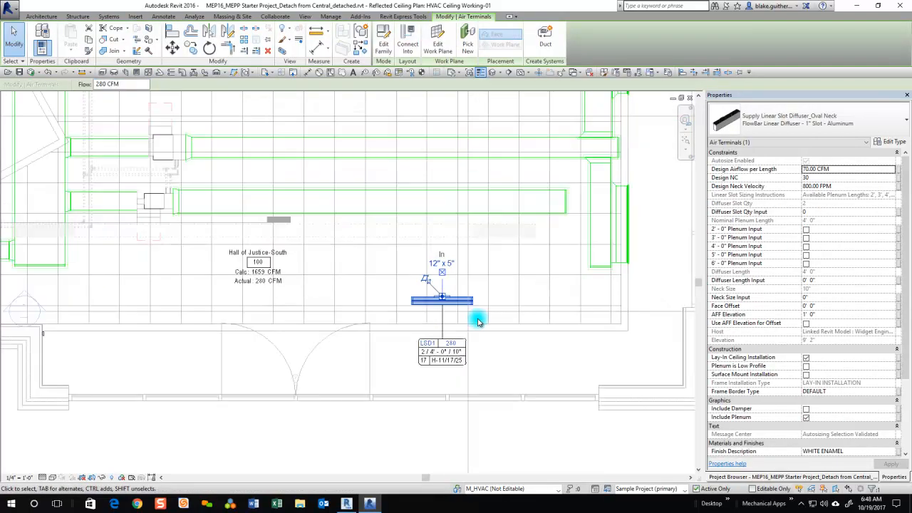
scroll(479, 322, up, 3)
ctrl+drag(461, 292, 623, 298)
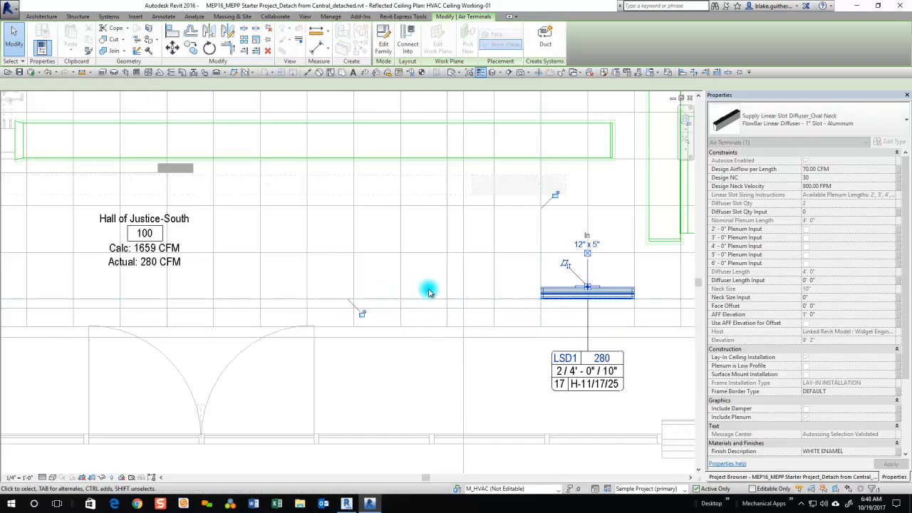
scroll(332, 292, down, 2)
scroll(480, 312, up, 1)
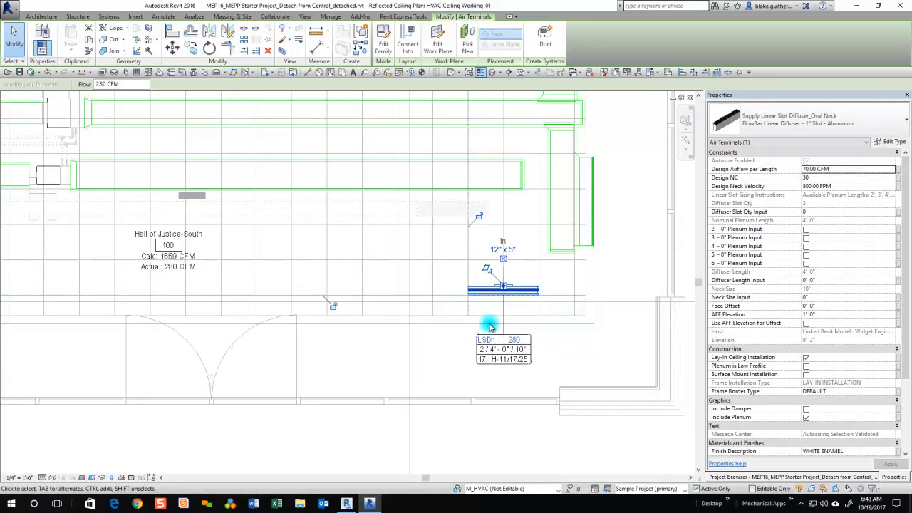
- Copy the linear slot diffuser with its tag seven times westward, constrained, at 4'-0" spacing to form a continuous row in Hall of Justice-South
ctrl+click(522, 349)
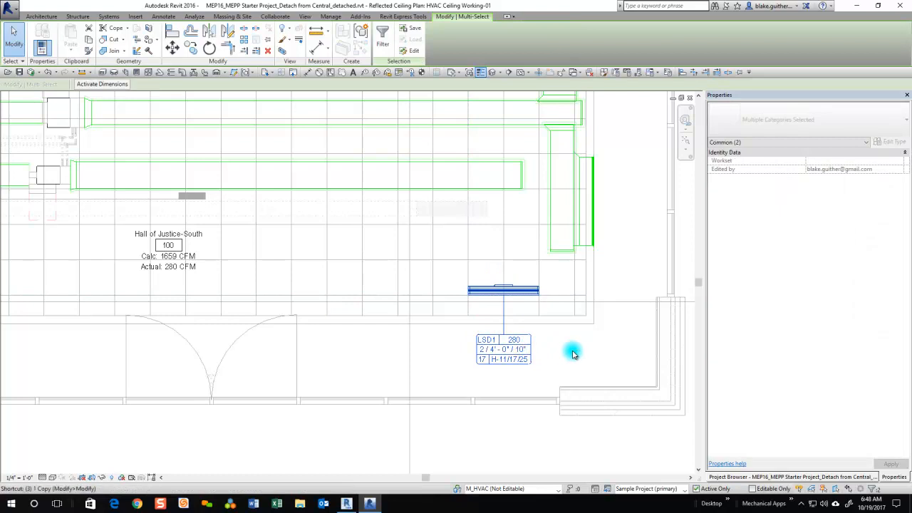
key(c)
key(o)
click(142, 84)
click(77, 84)
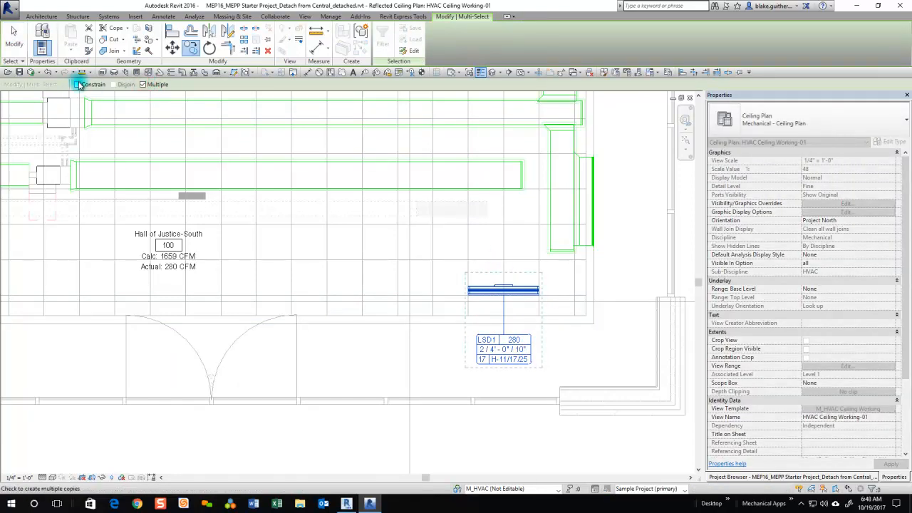
click(539, 263)
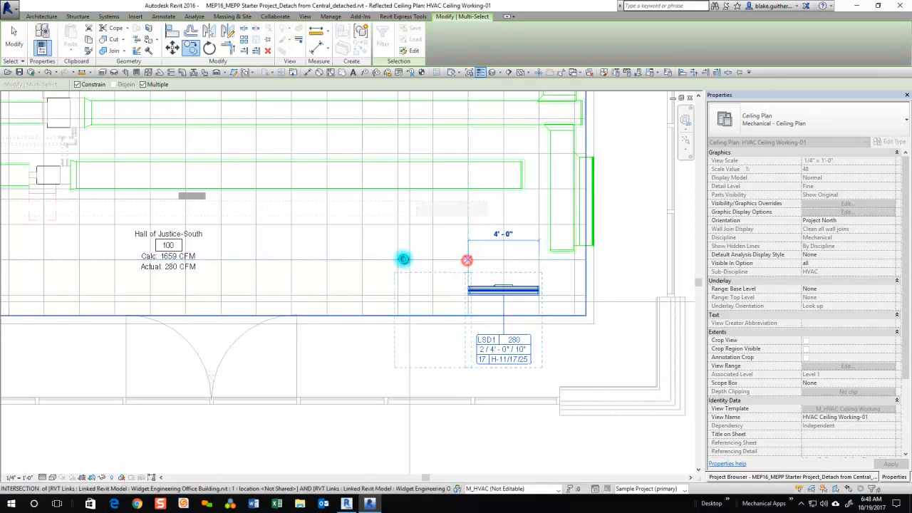
click(398, 261)
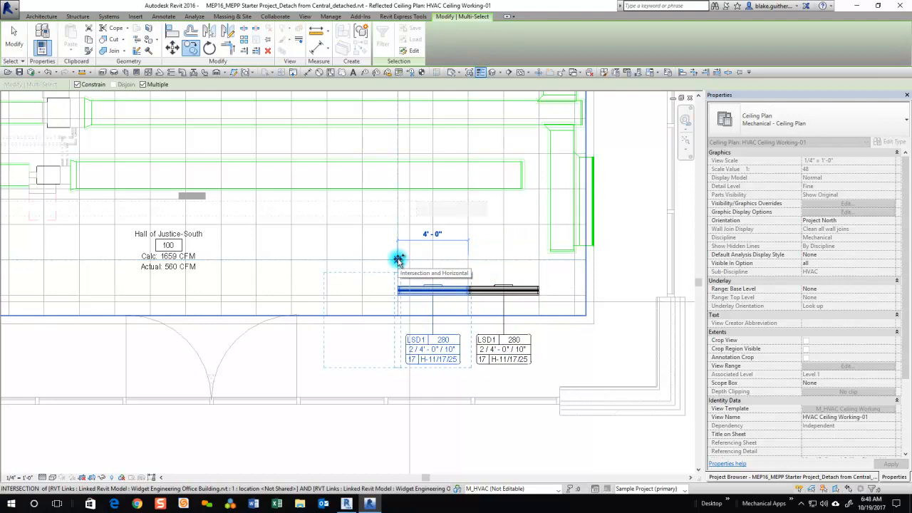
click(327, 259)
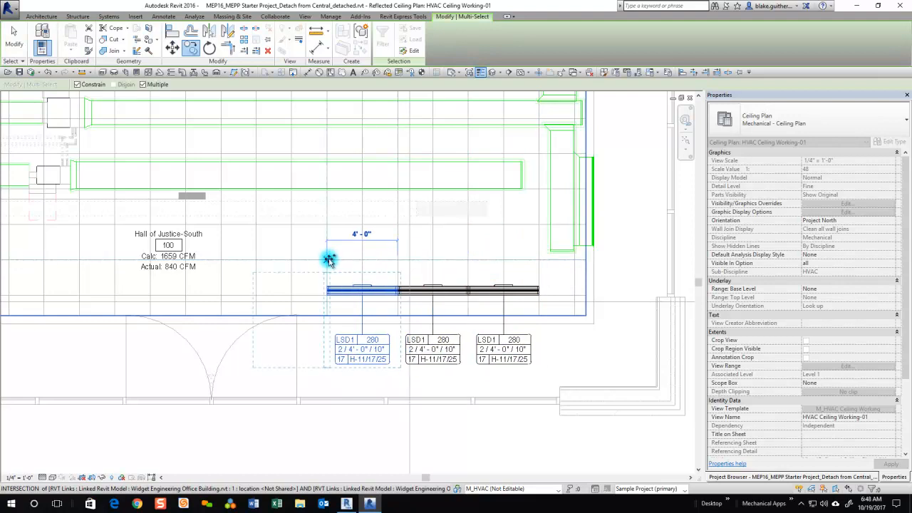
click(256, 259)
click(186, 260)
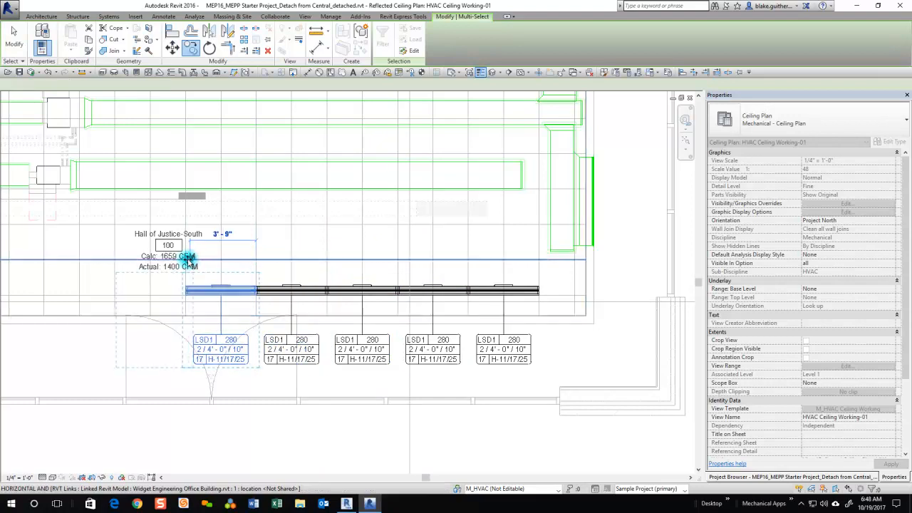
click(114, 259)
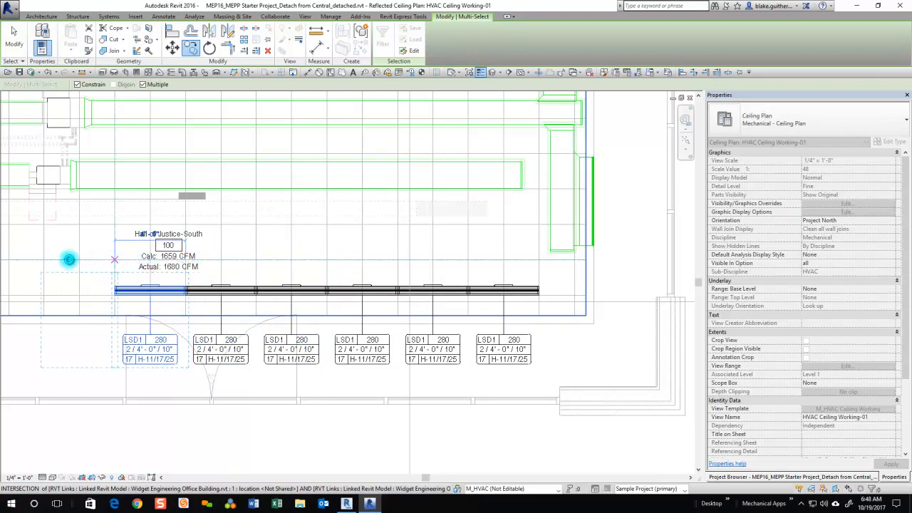
click(44, 259)
click(44, 259)
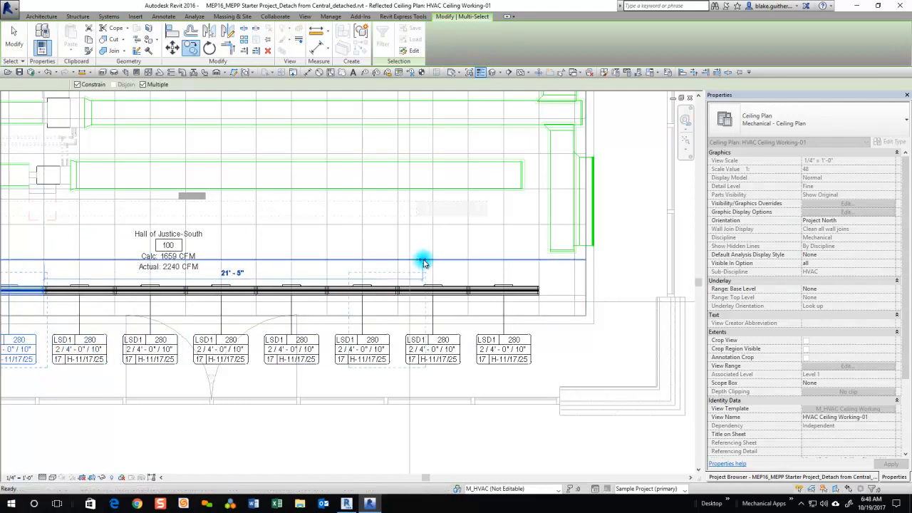
key(Escape)
key(Escape)
- Set the flow of the third linear diffuser from the west end of the row to 0 CFM
scroll(566, 281, down, 2)
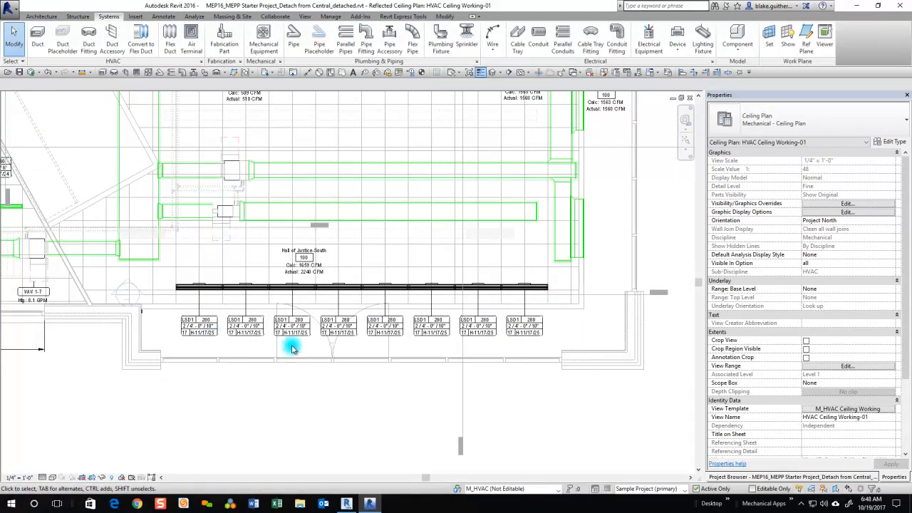
scroll(318, 335, up, 2)
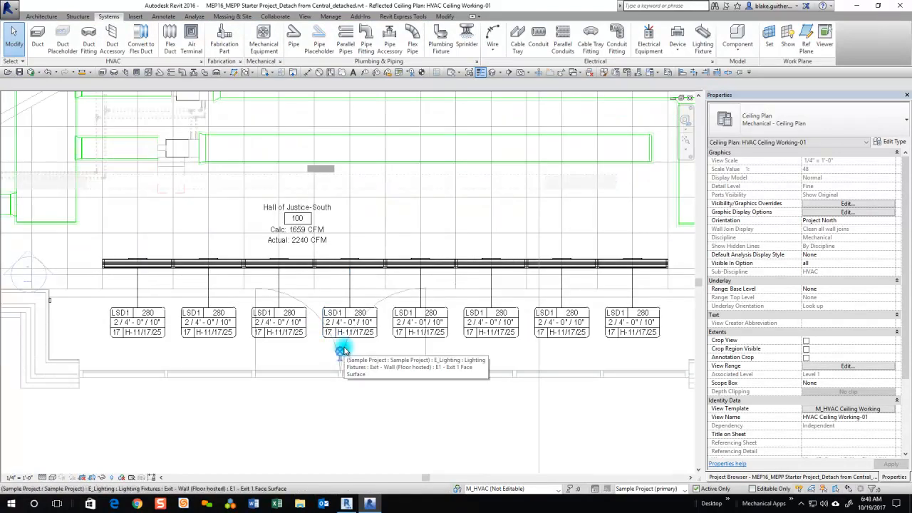
scroll(327, 239, up, 2)
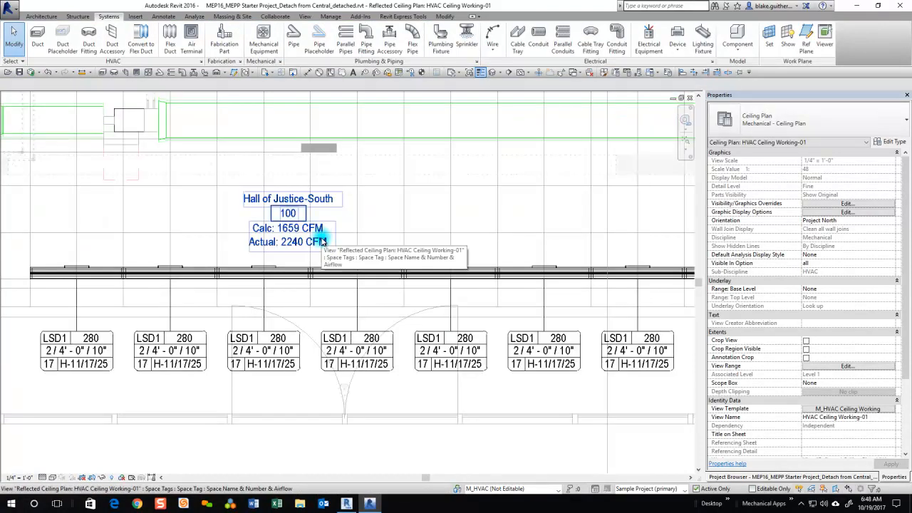
scroll(203, 278, down, 3)
scroll(271, 285, up, 1)
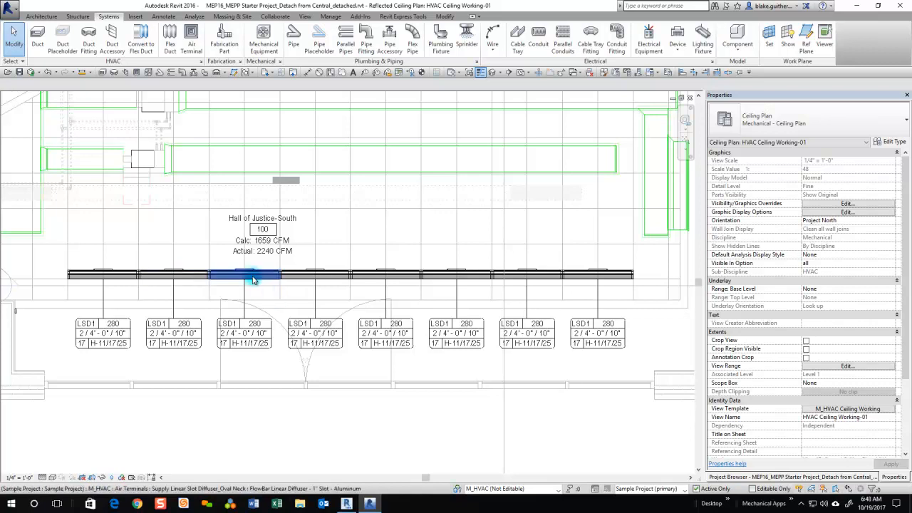
click(253, 280)
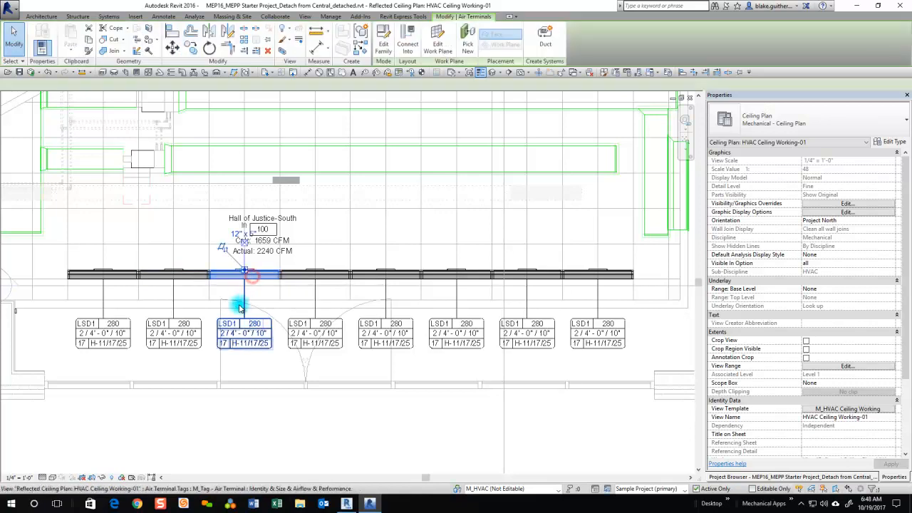
scroll(253, 281, up, 2)
scroll(251, 273, down, 1)
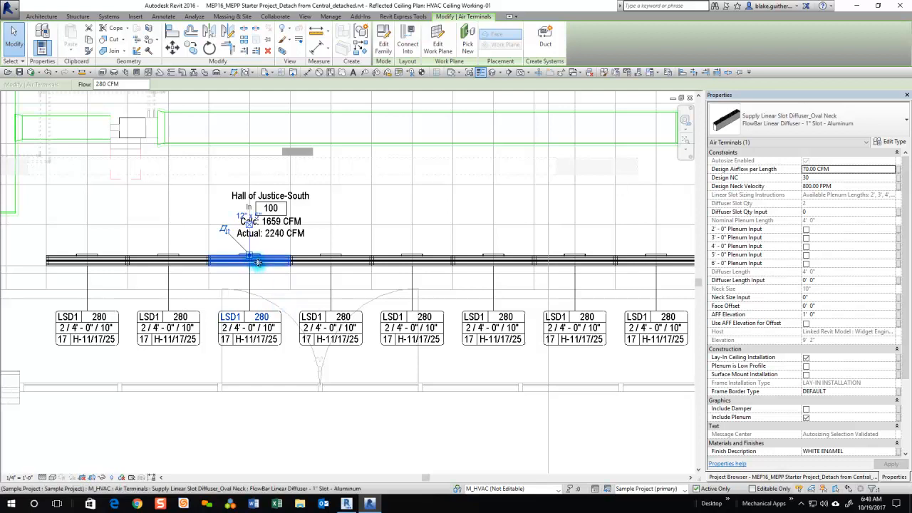
scroll(179, 298, down, 1)
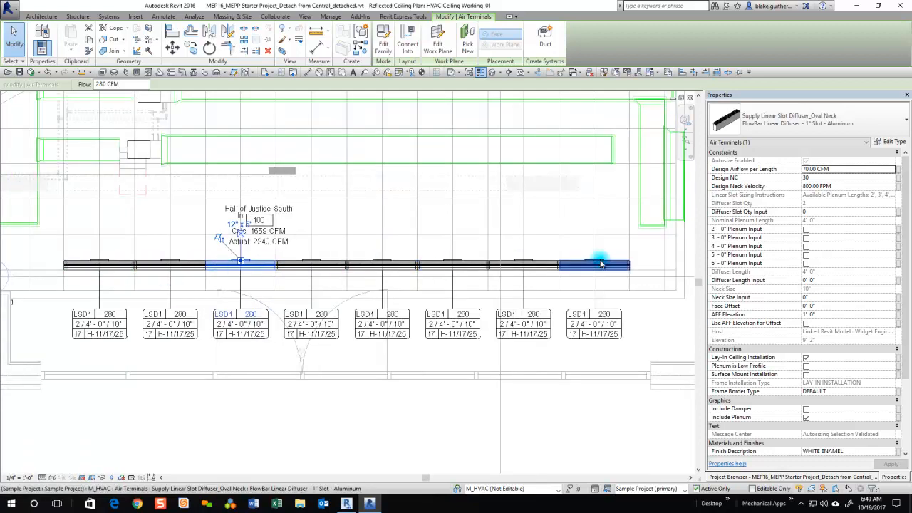
scroll(239, 265, up, 1)
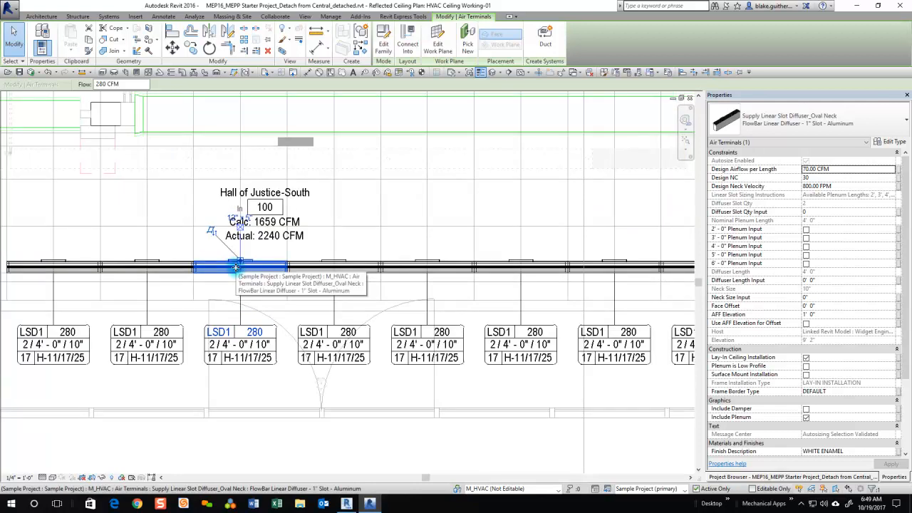
click(250, 272)
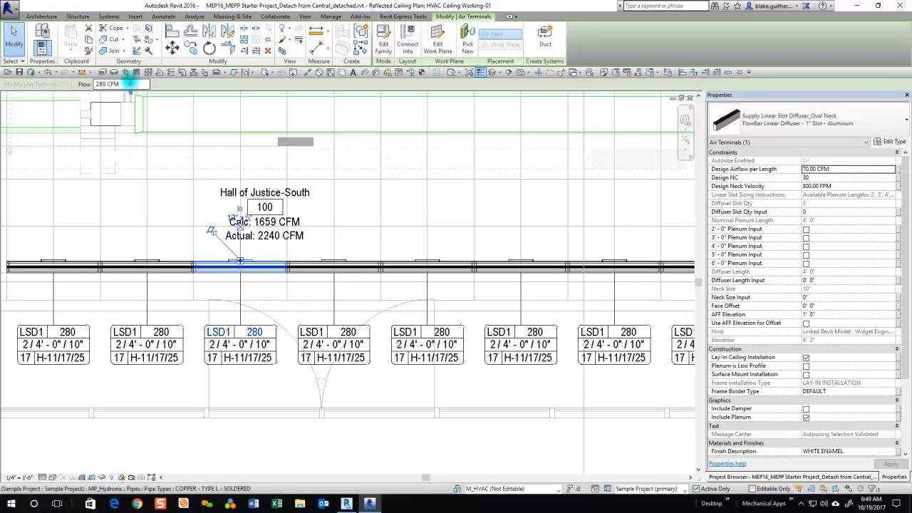
drag(126, 84, 81, 86)
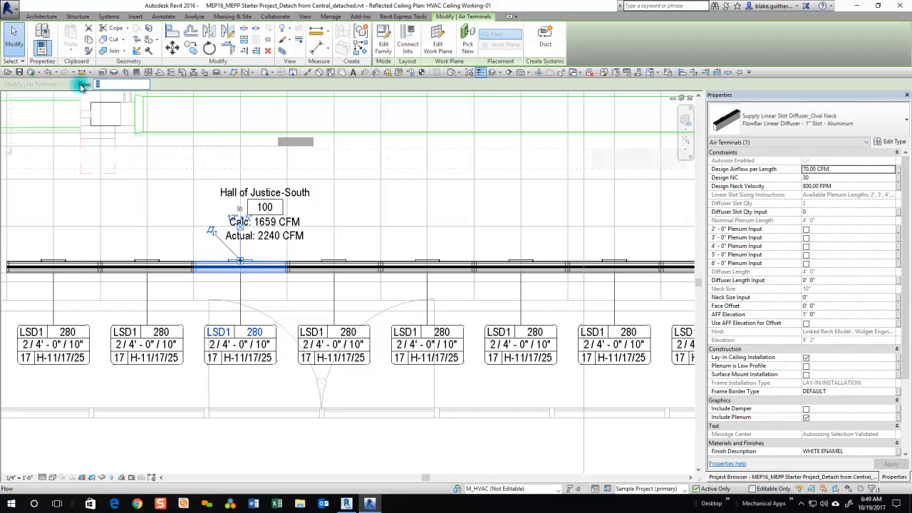
text(0)
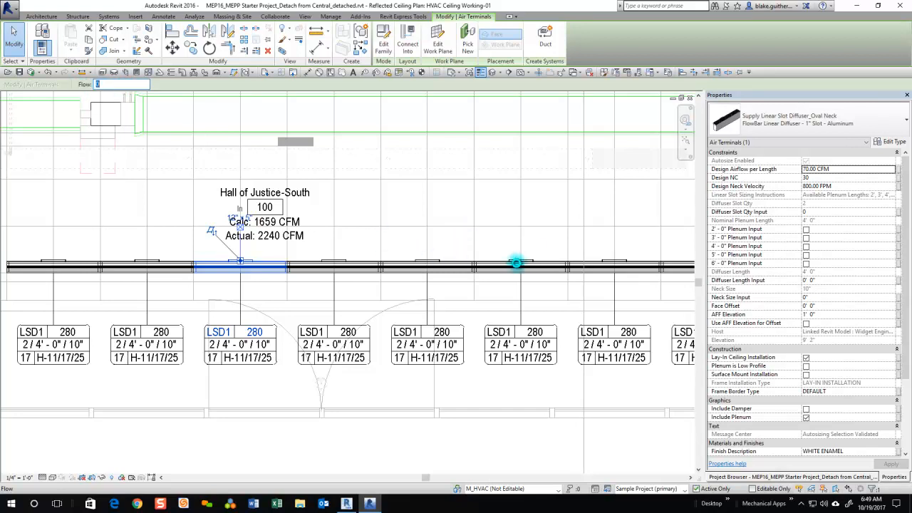
key(Return)
- Set the flow of the sixth linear diffuser from the west end to 0 CFM and deselect it
click(546, 265)
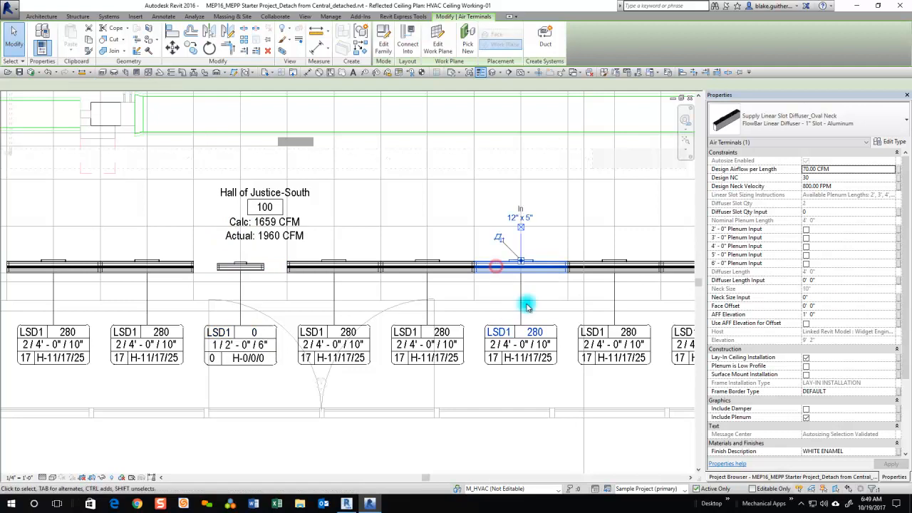
drag(130, 84, 58, 84)
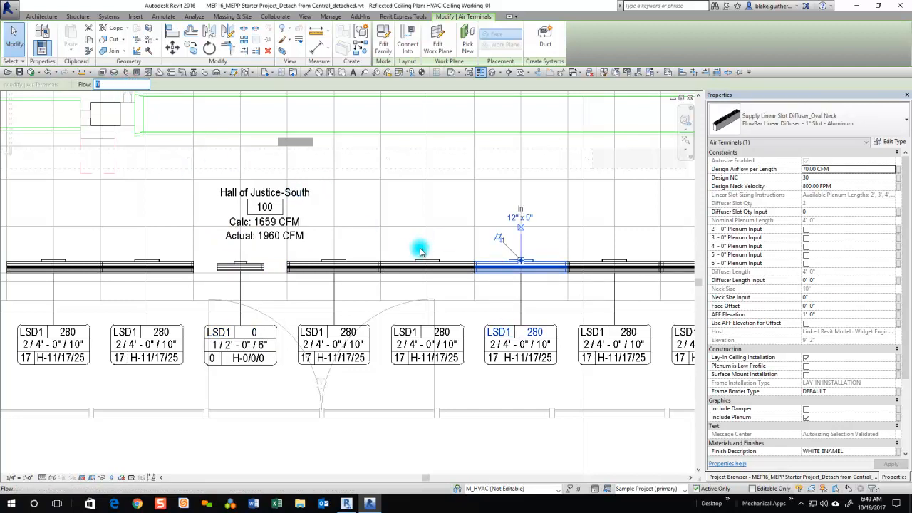
key(Return)
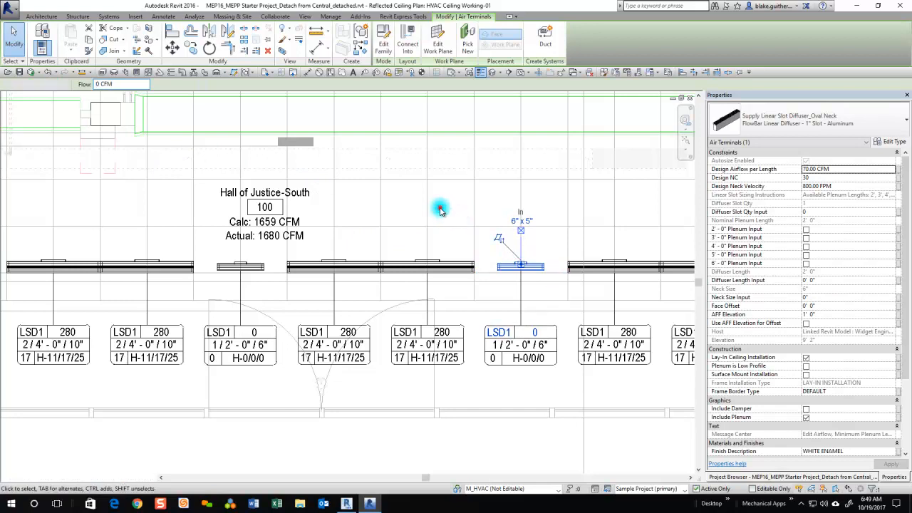
click(440, 208)
- Enable the 4' - 0" Plenum Input on both 0 CFM linear diffusers and select only the eastern one
scroll(518, 265, down, 2)
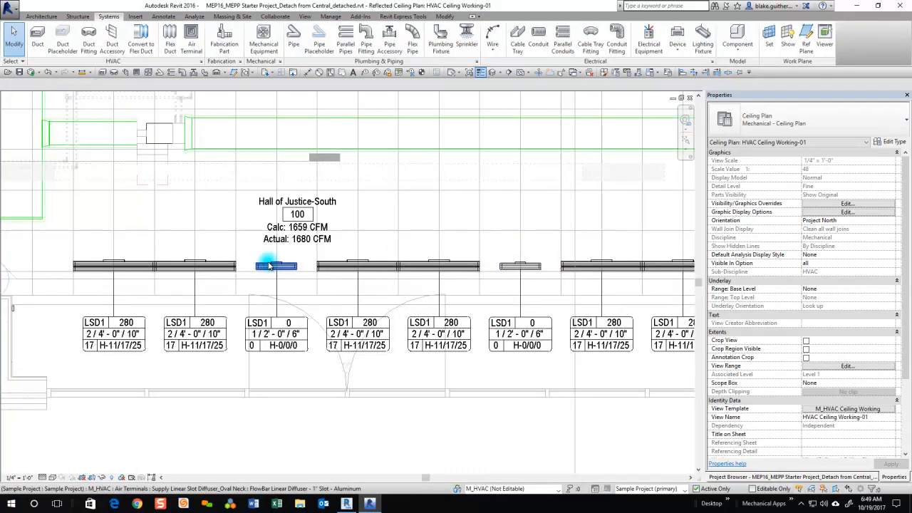
scroll(288, 280, down, 1)
scroll(490, 271, up, 1)
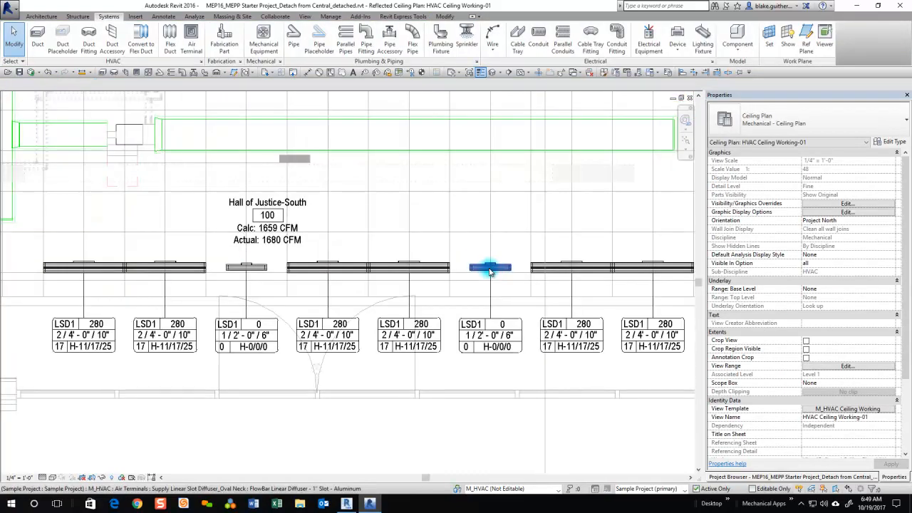
click(488, 269)
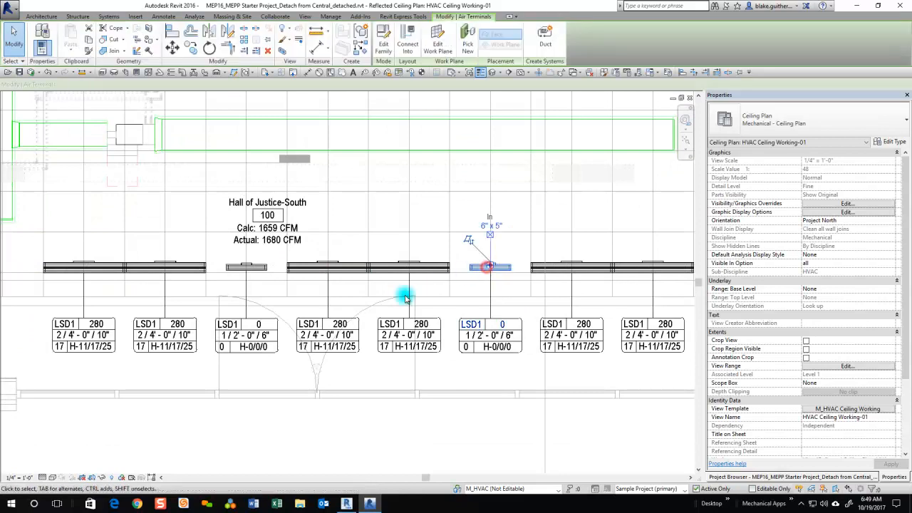
ctrl+click(259, 270)
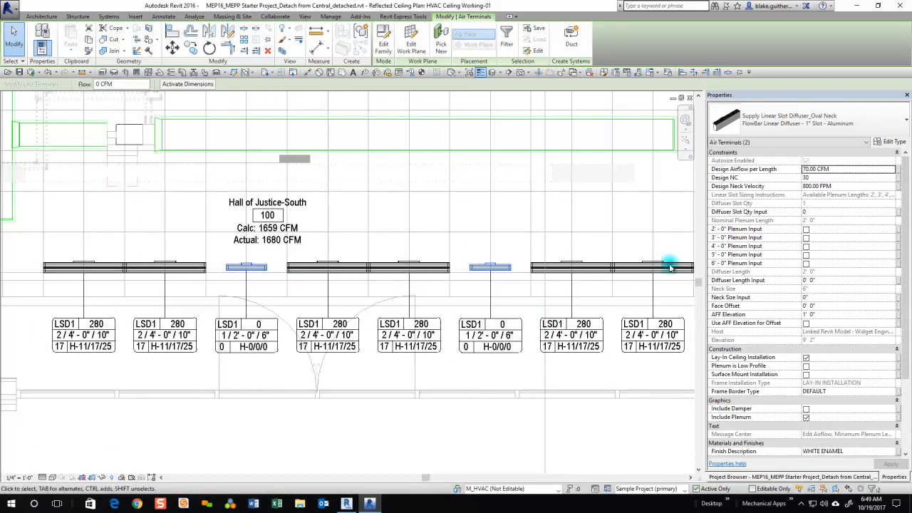
click(807, 246)
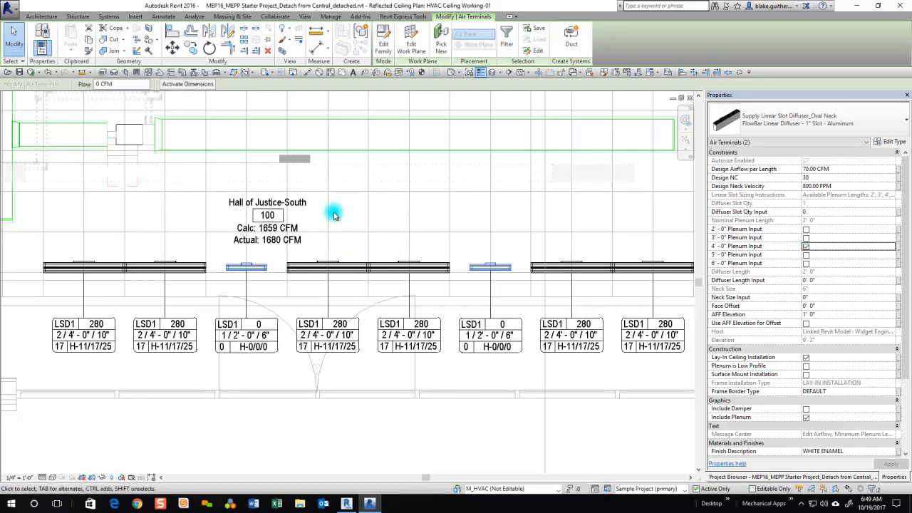
click(397, 209)
click(482, 270)
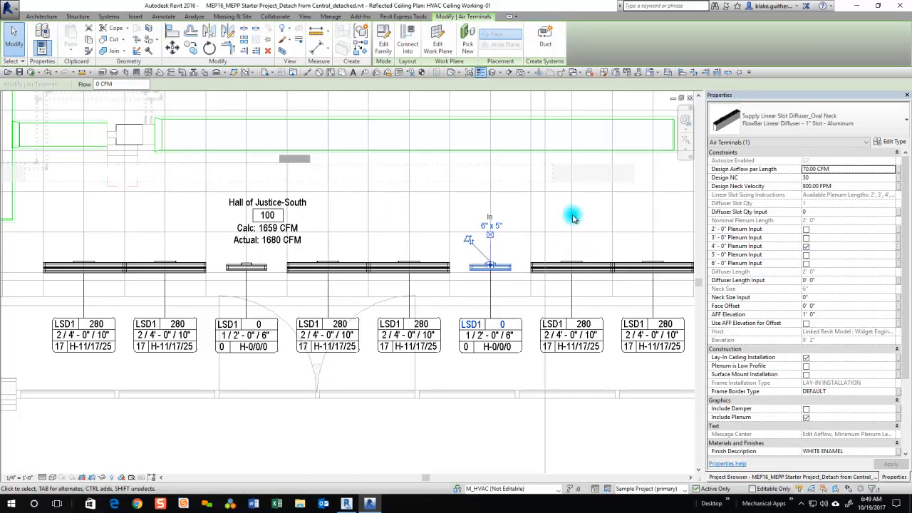
- Turn the selected diffuser's 4' - 0" Plenum Input off and back on
click(806, 247)
click(806, 246)
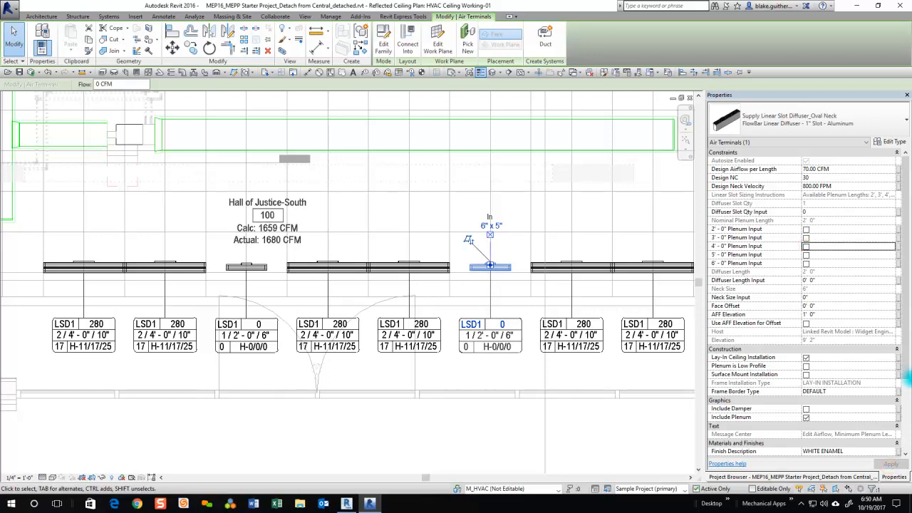
click(806, 246)
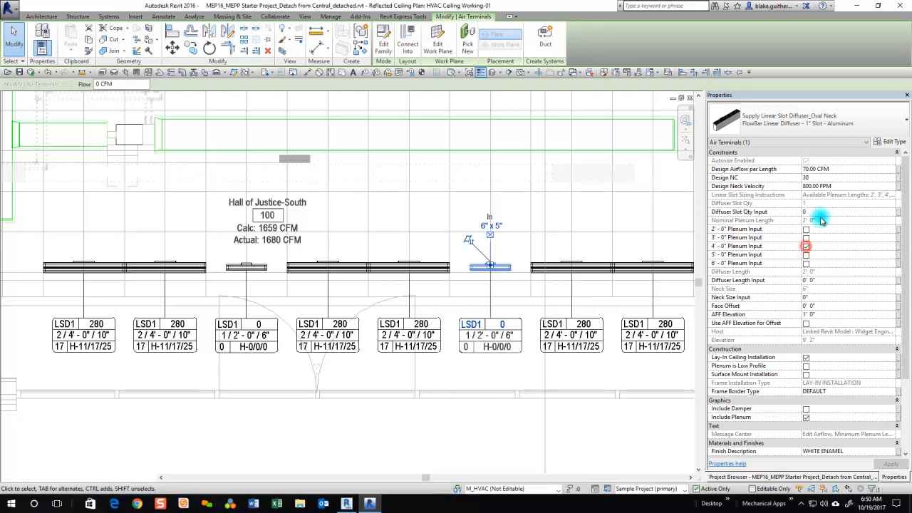
click(890, 467)
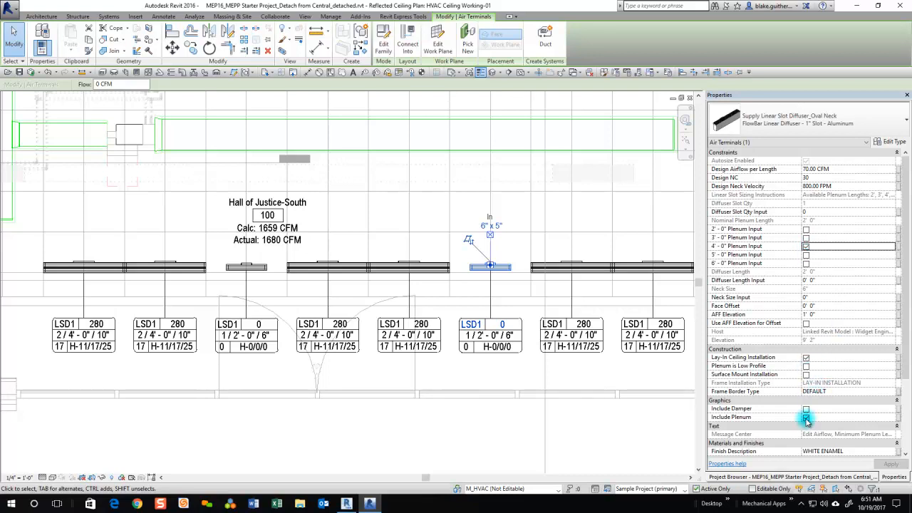
- Exclude the plenum from the eastern 0 CFM diffuser and set its Diffuser Length Input to 4'
click(806, 418)
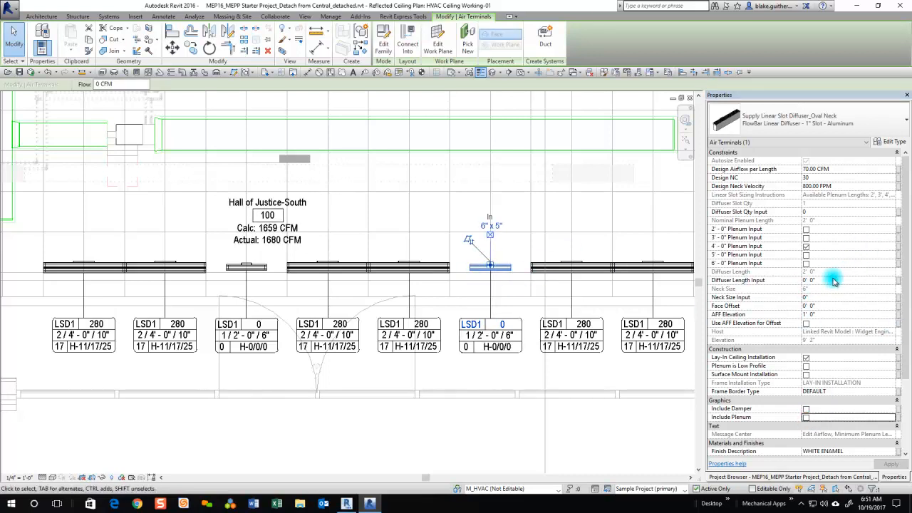
mouse_move(745, 281)
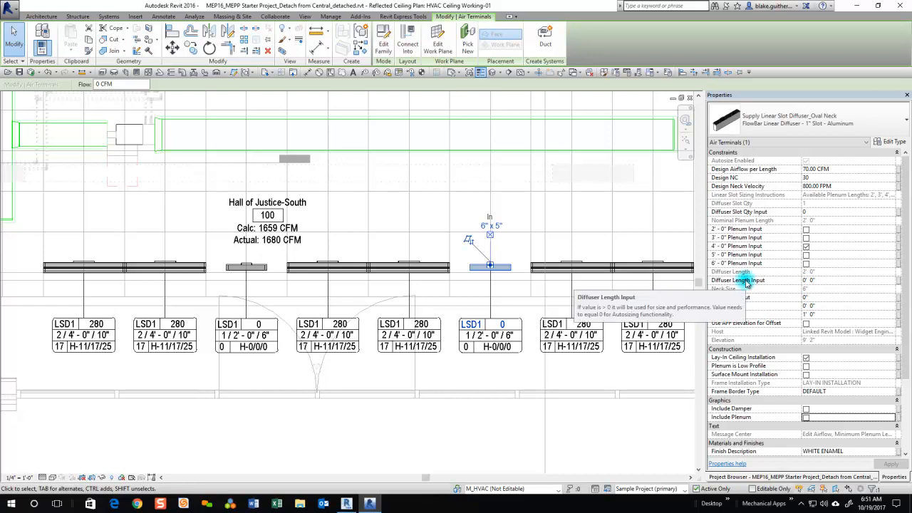
click(829, 280)
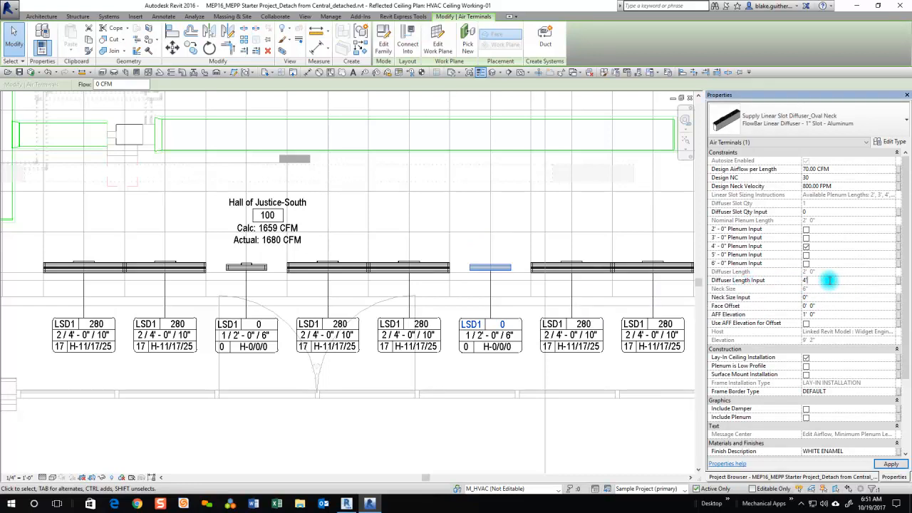
text(4')
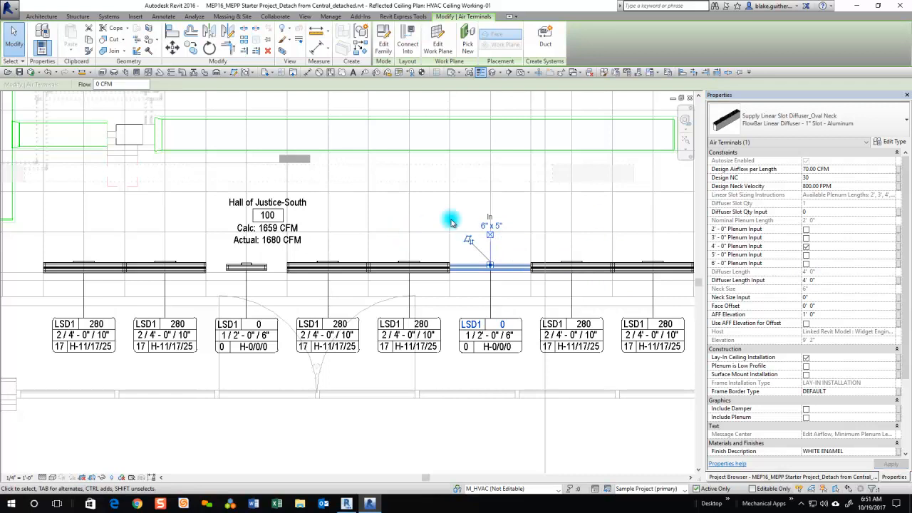
- Exclude the plenum from the western 0 CFM diffuser and set its Diffuser Length Input to 4'
click(249, 268)
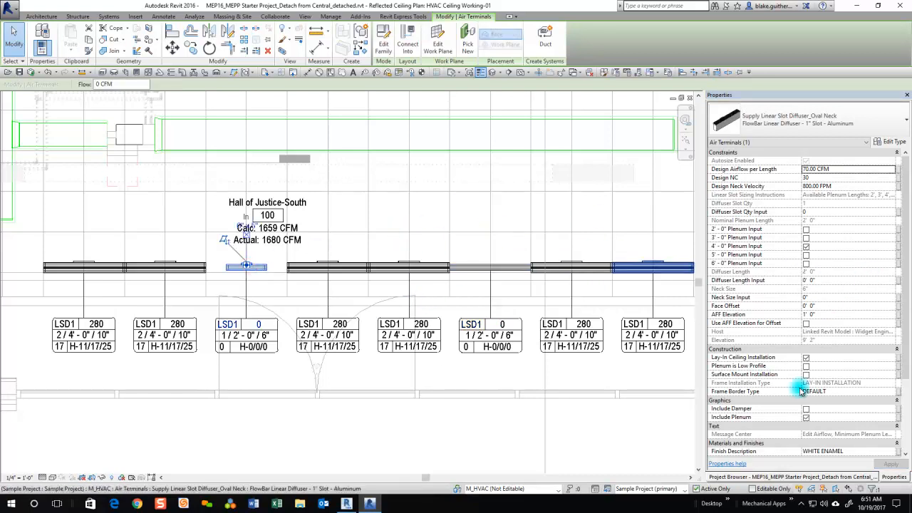
click(806, 418)
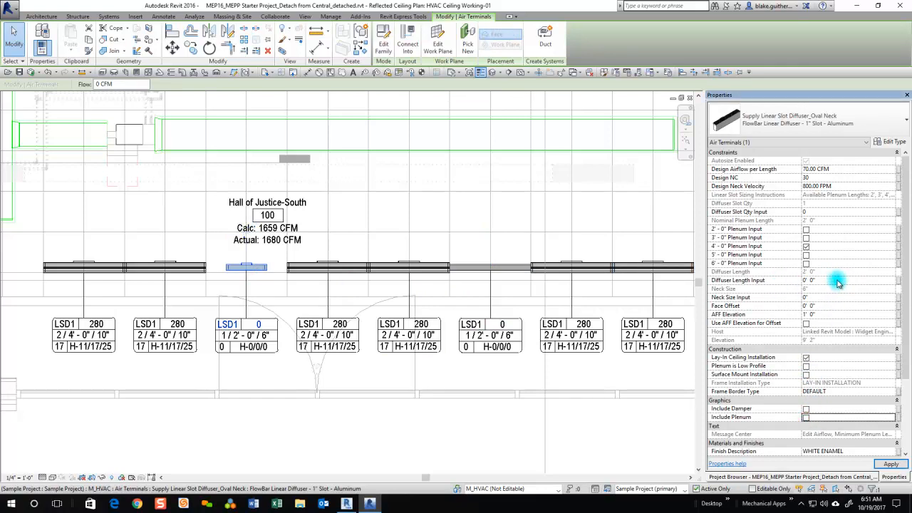
key(Return)
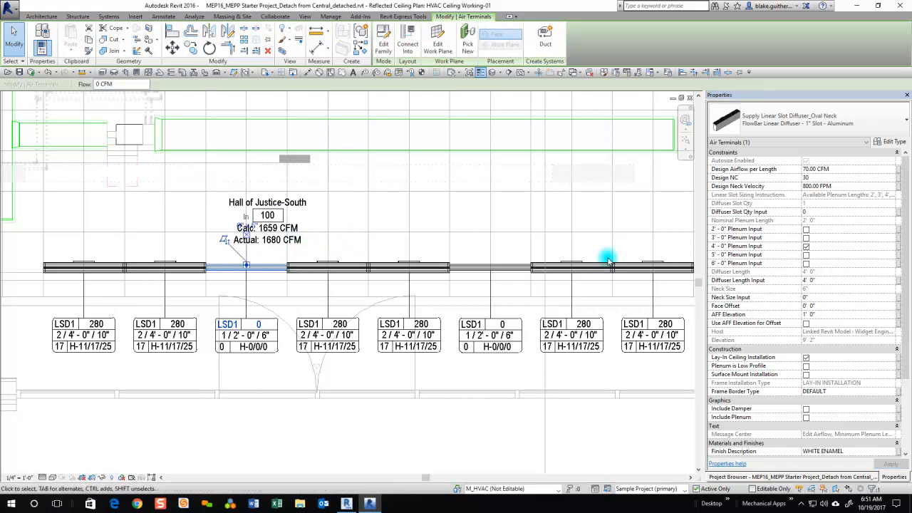
- Set the Diffuser Slot Qty Input to 2 on both 0 CFM linear diffusers
click(825, 211)
text(2)
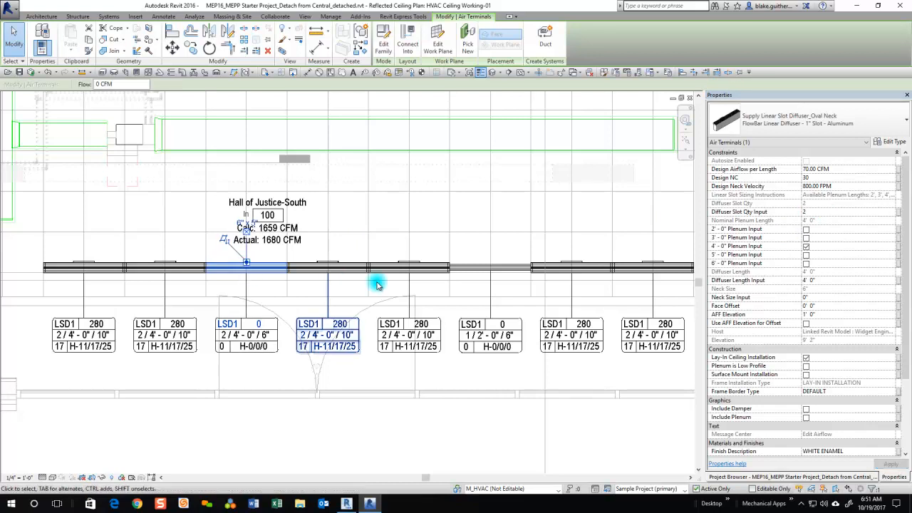
click(477, 268)
click(823, 212)
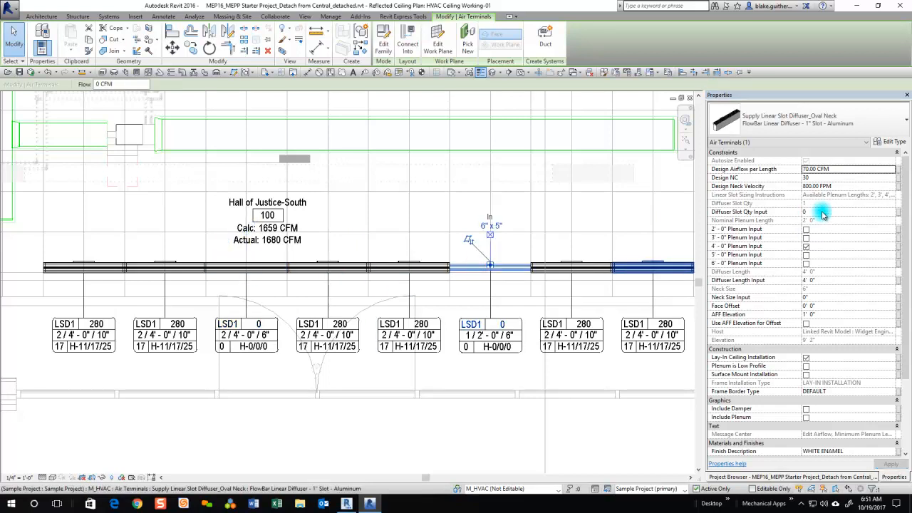
text(2)
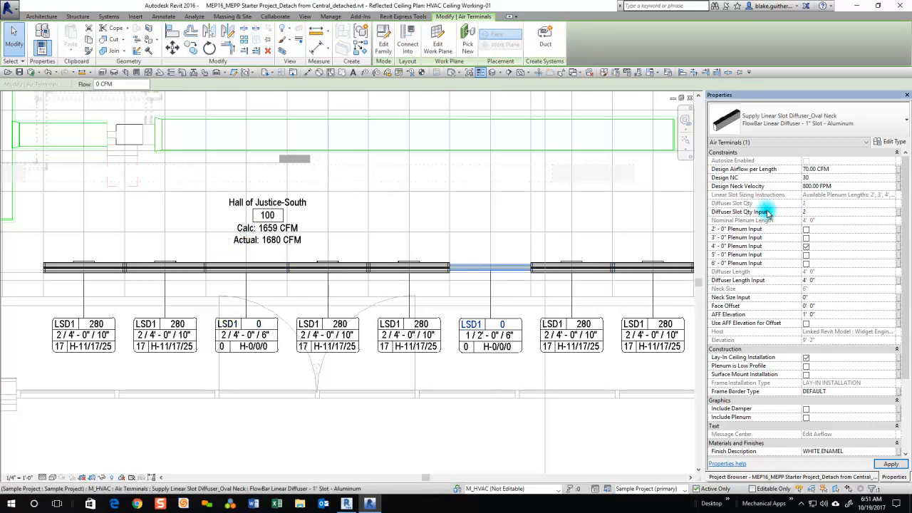
click(422, 221)
- Delete the air terminal tags of the two 0 CFM diffusers
scroll(391, 269, down, 2)
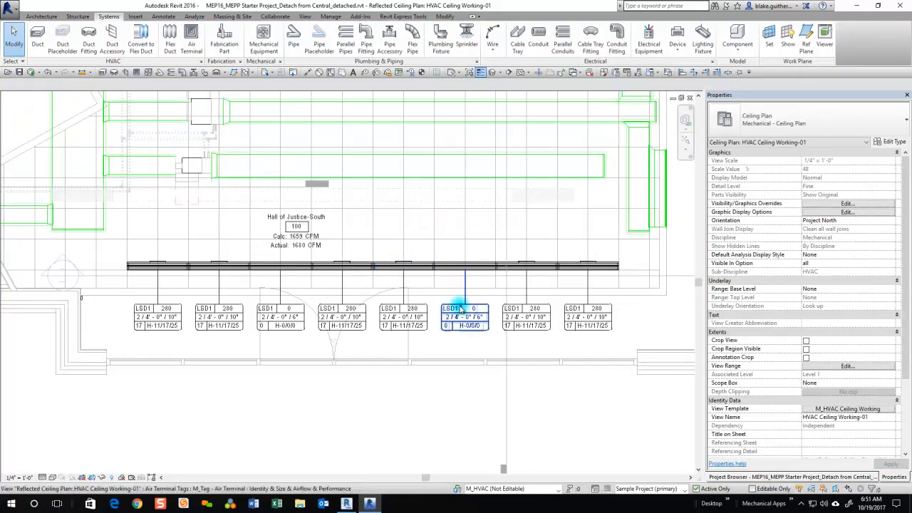
scroll(325, 347, up, 1)
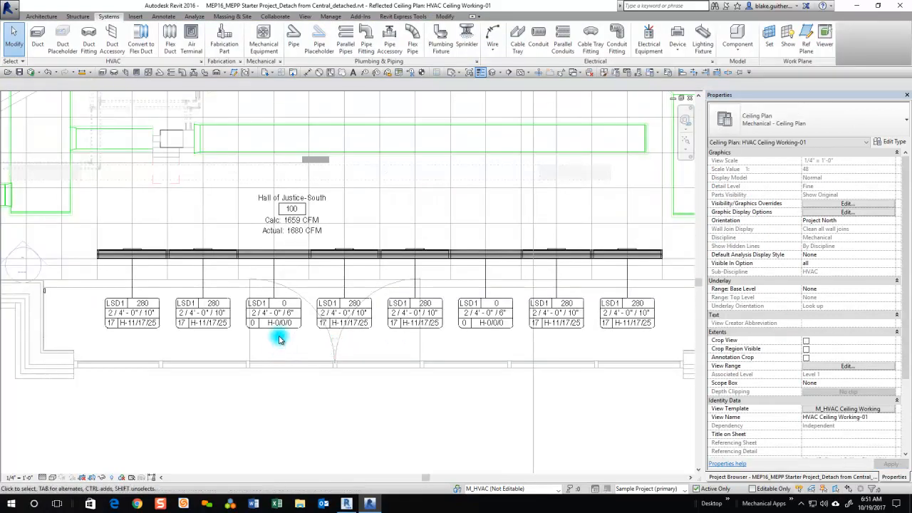
click(284, 327)
ctrl+click(489, 322)
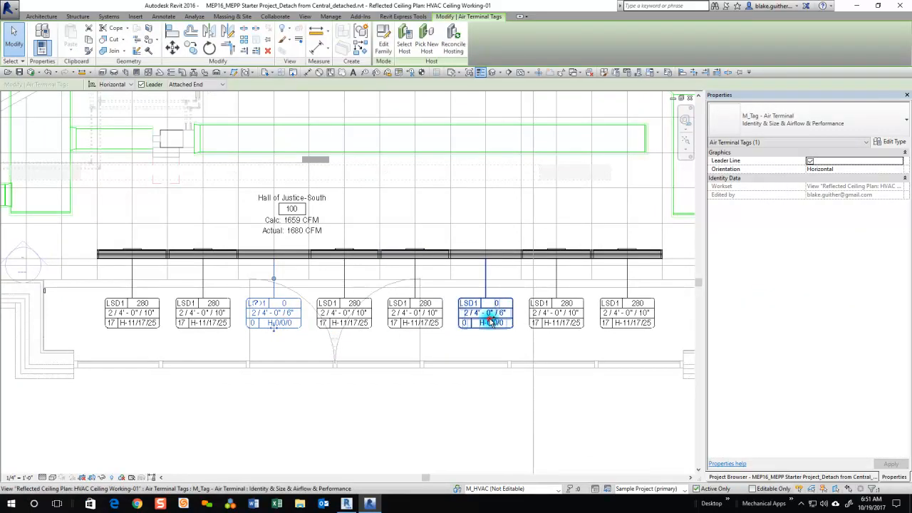
click(496, 375)
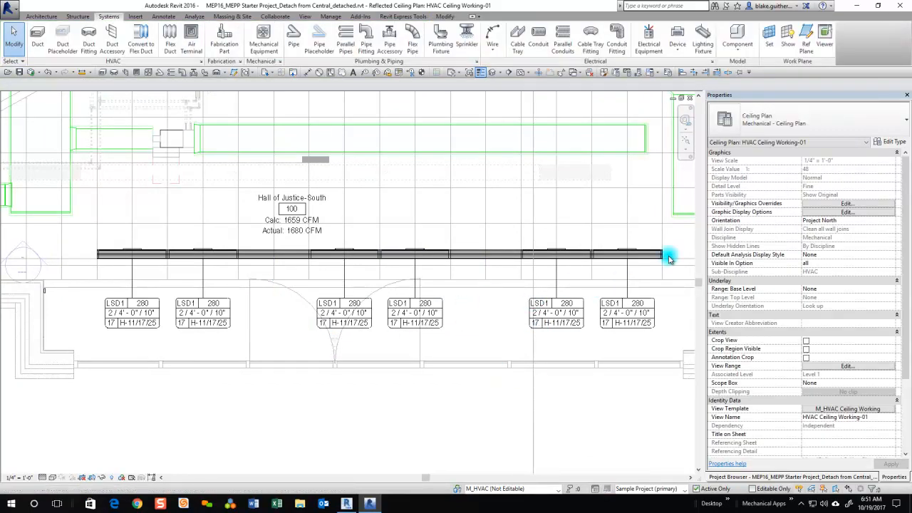
- Draw a 12" x 5" oval duct about 2' 1" long north from the easternmost linear diffuser's connector
scroll(656, 259, up, 2)
scroll(596, 305, down, 2)
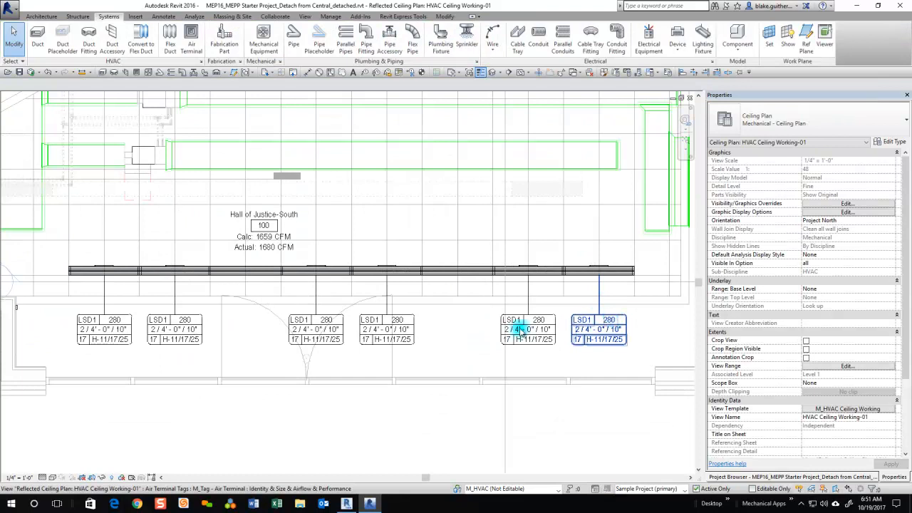
scroll(249, 245, up, 2)
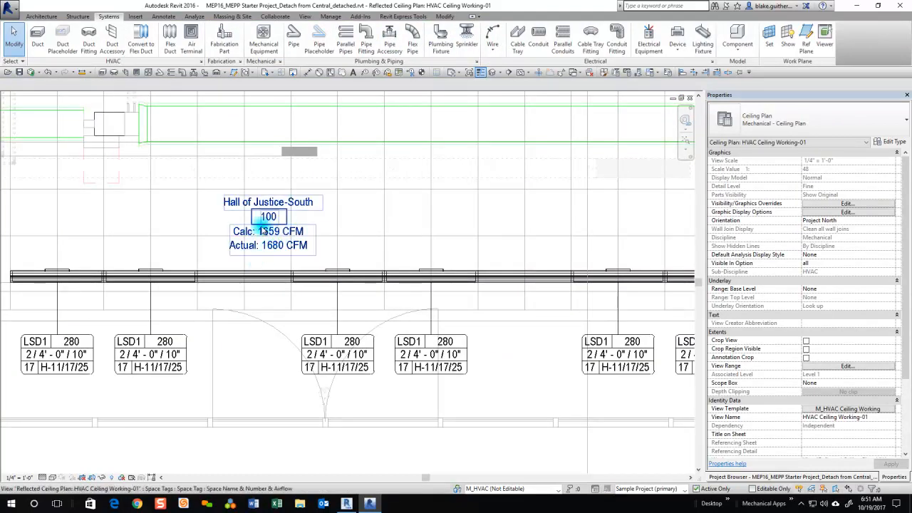
scroll(252, 297, down, 1)
scroll(245, 307, down, 1)
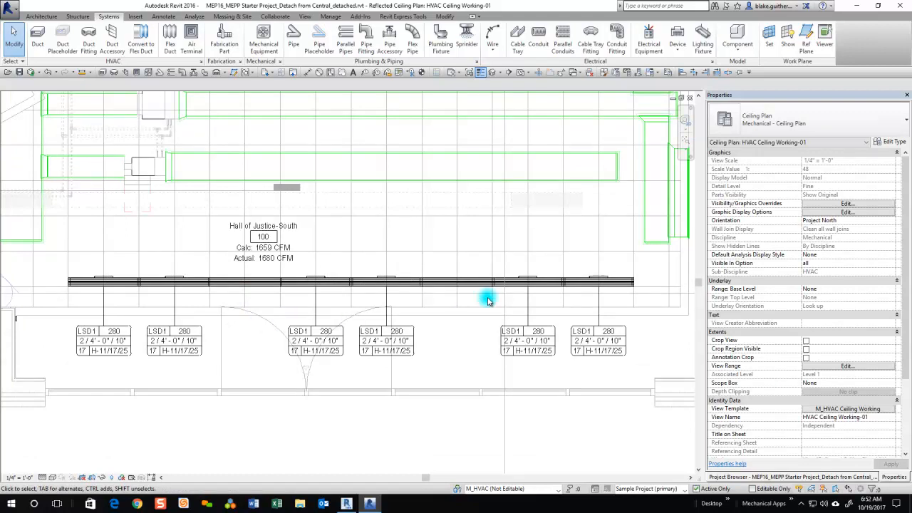
click(605, 284)
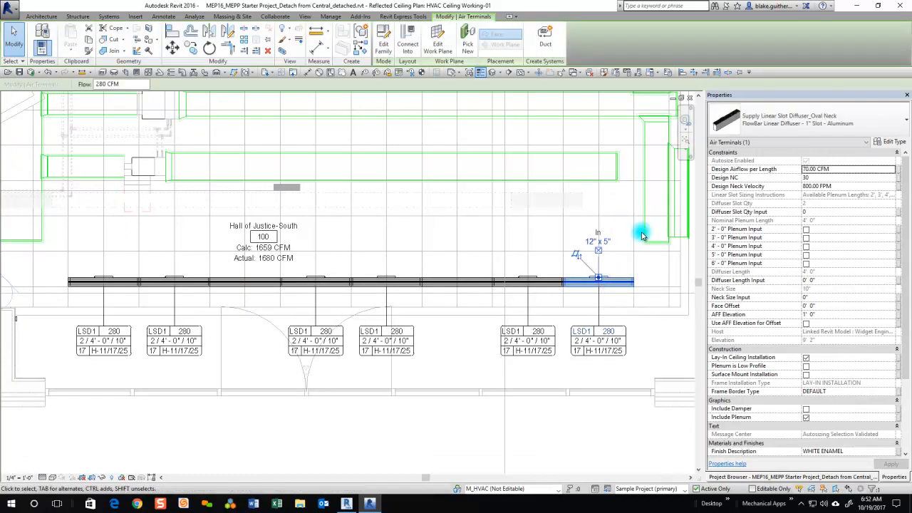
scroll(642, 237, up, 1)
scroll(591, 255, up, 1)
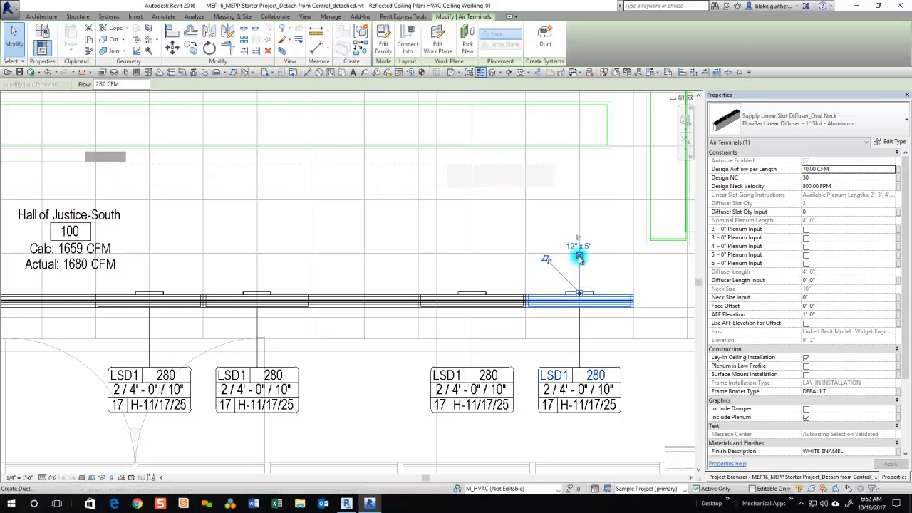
click(579, 258)
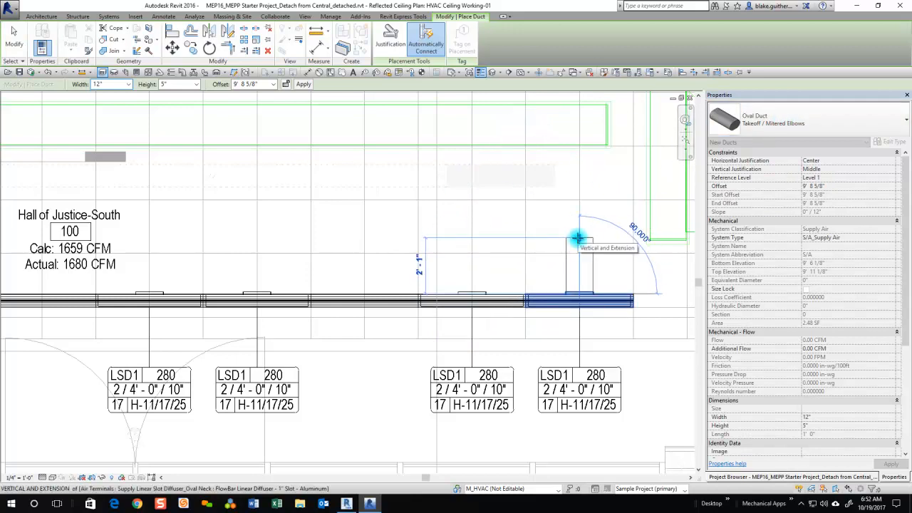
click(642, 236)
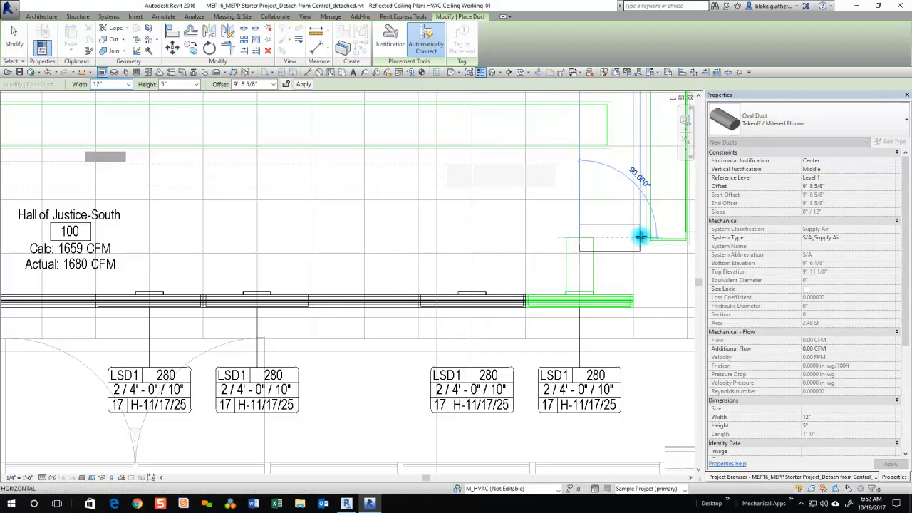
- Continue the oval duct at an 11' 0" offset and connect it to the south side of the main supply duct
click(264, 84)
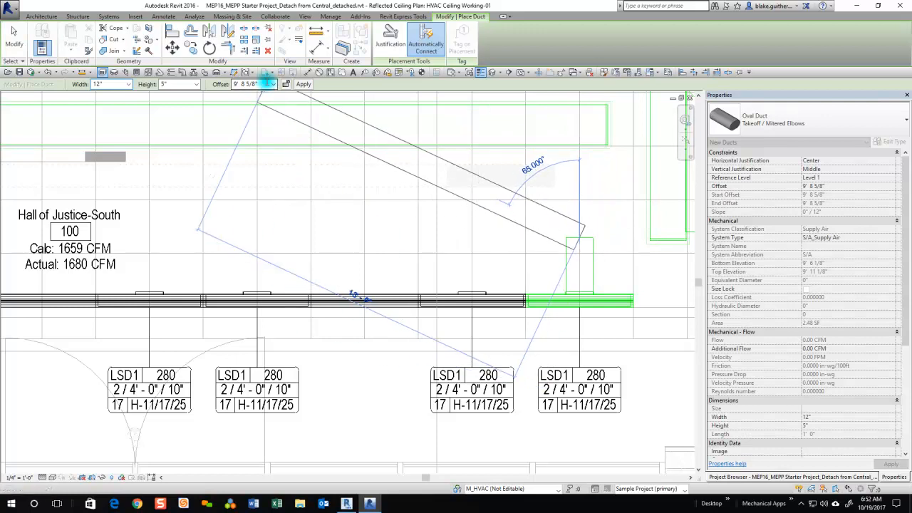
text(11' 0)
key(Return)
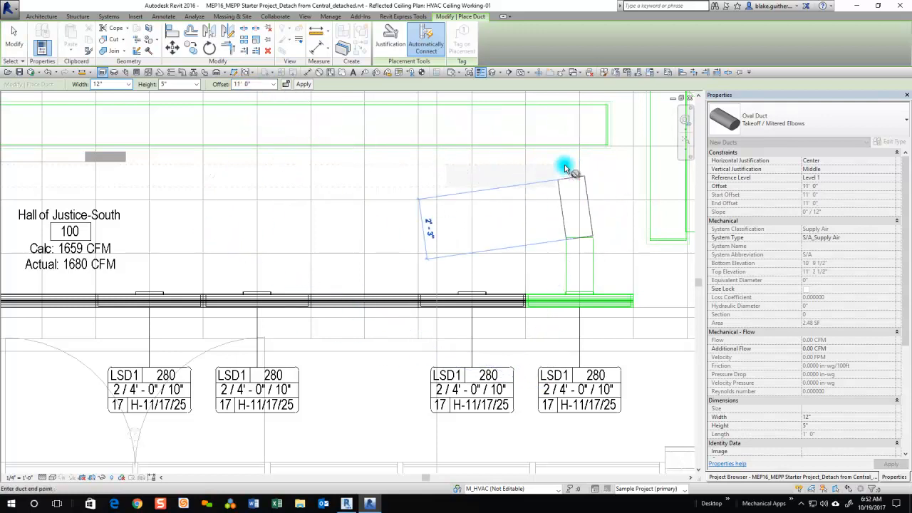
click(579, 143)
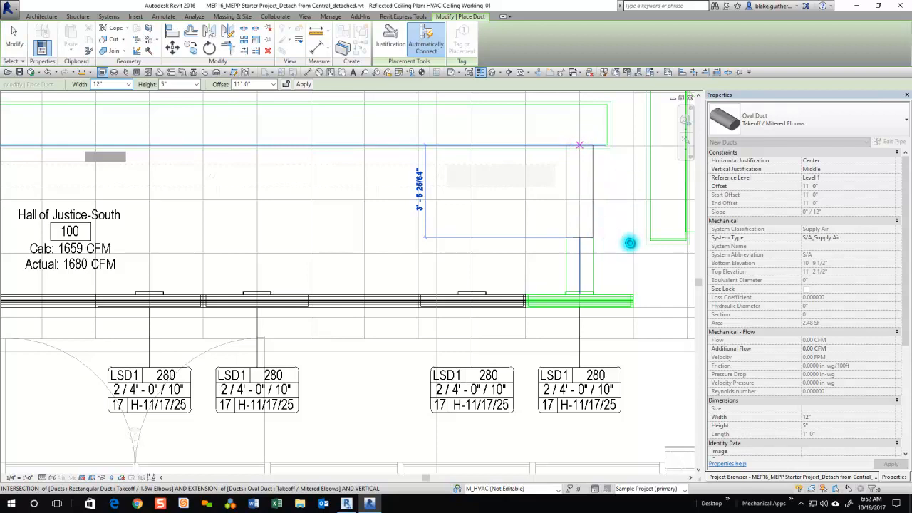
click(581, 210)
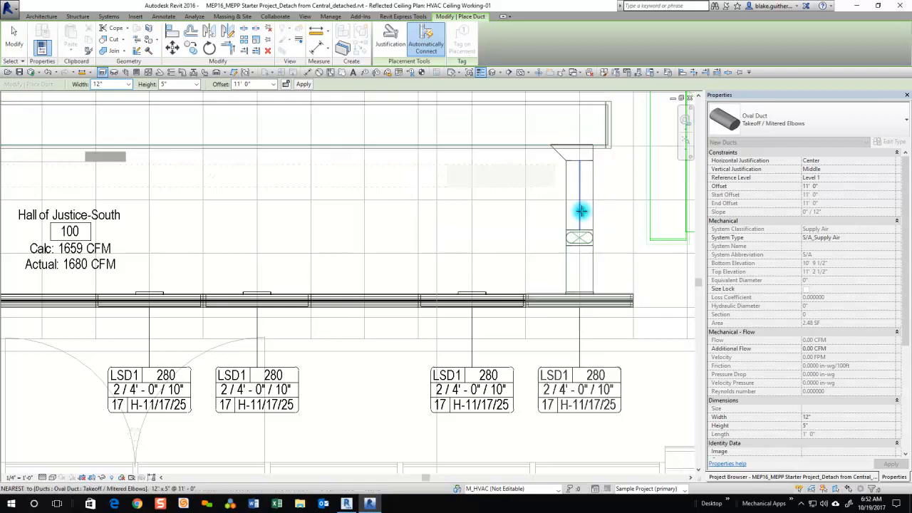
scroll(621, 240, down, 2)
key(Escape)
click(472, 186)
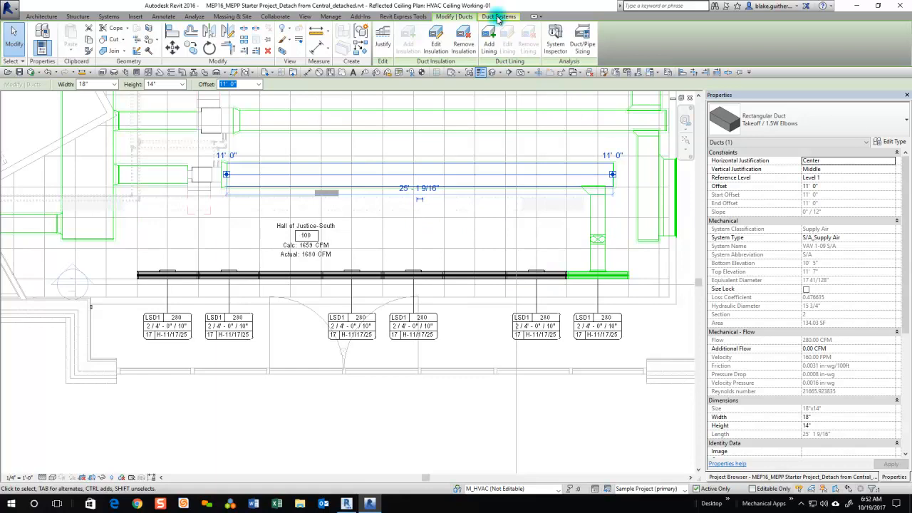
click(497, 17)
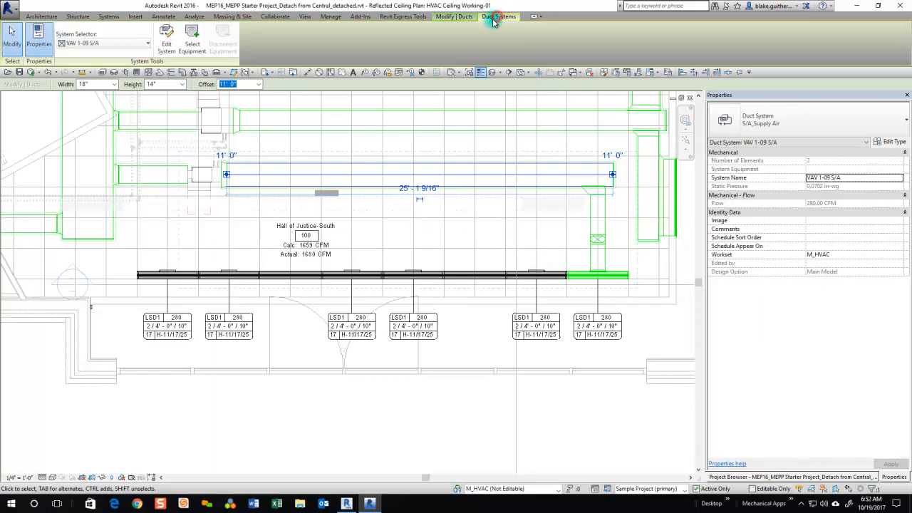
click(165, 40)
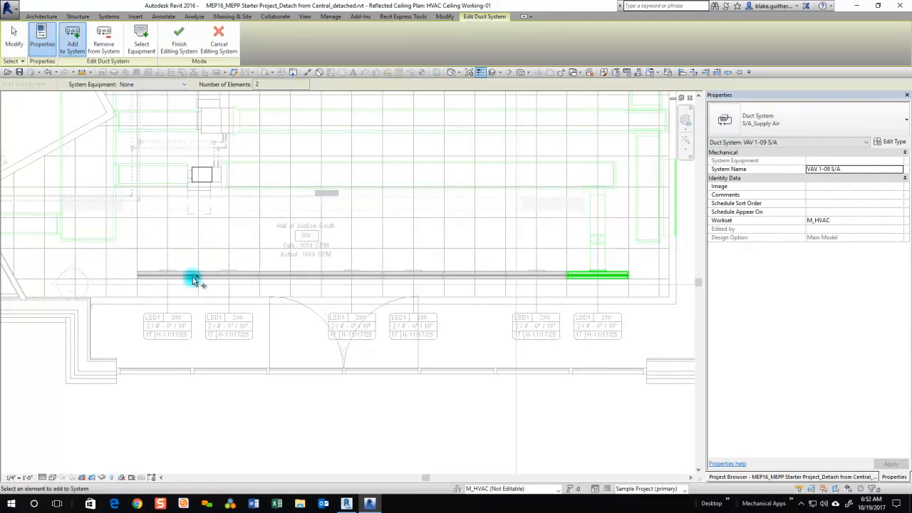
drag(249, 256, 174, 284)
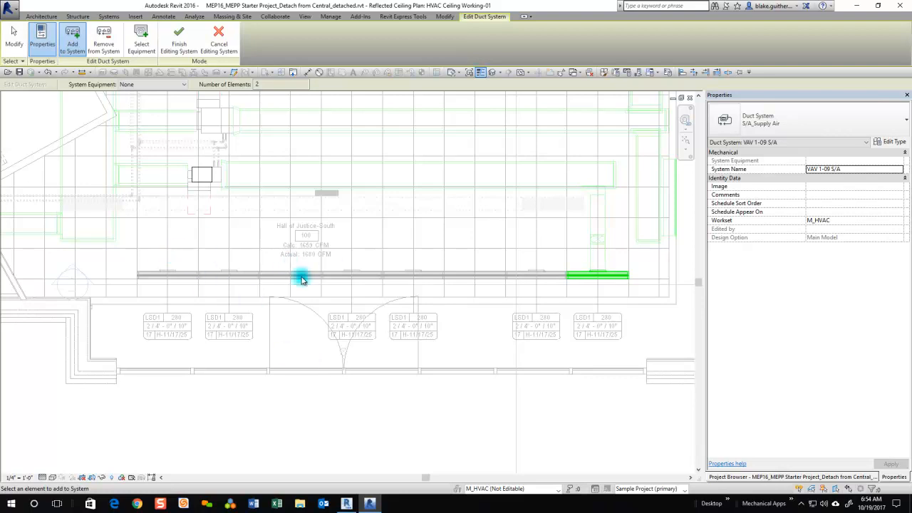
click(220, 36)
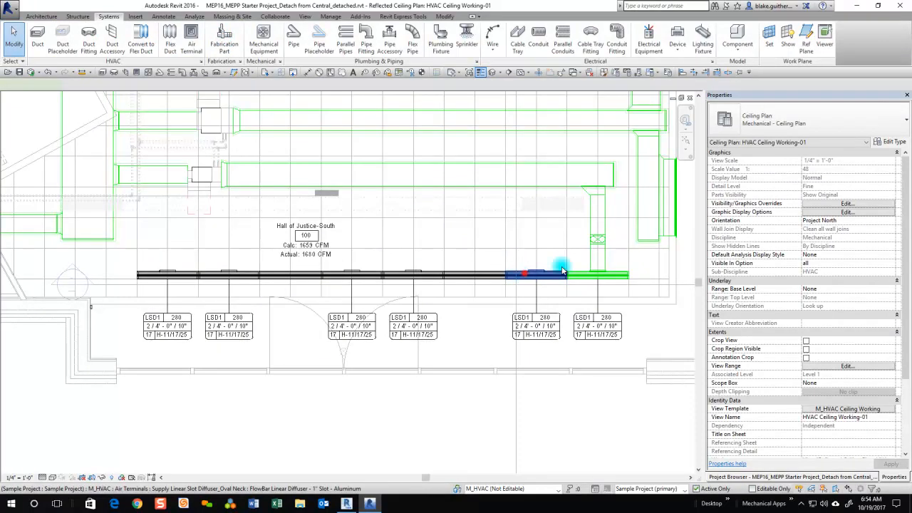
- Connect the second diffuser from the east end to the main duct with 12" x 5" oval duct rising to 11' 0", choosing Disconnect for the family
click(525, 276)
scroll(533, 246, up, 2)
click(535, 256)
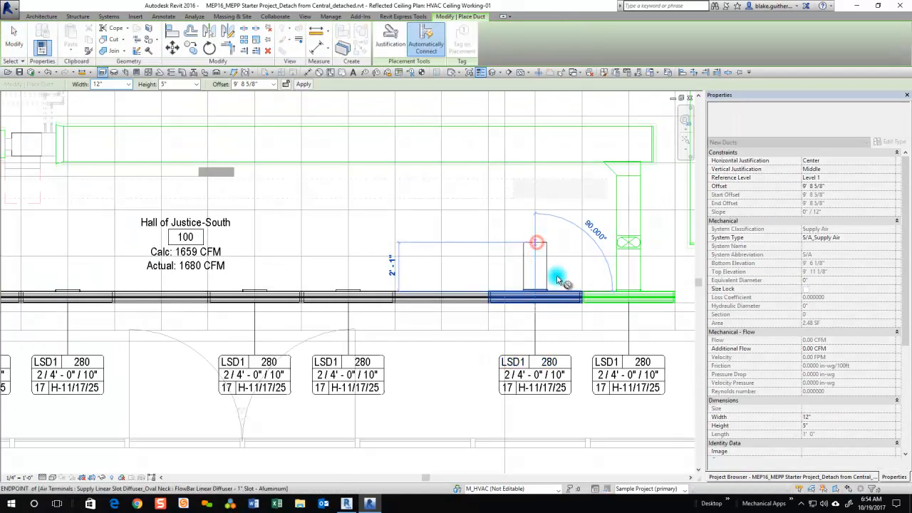
scroll(563, 278, down, 1)
click(263, 84)
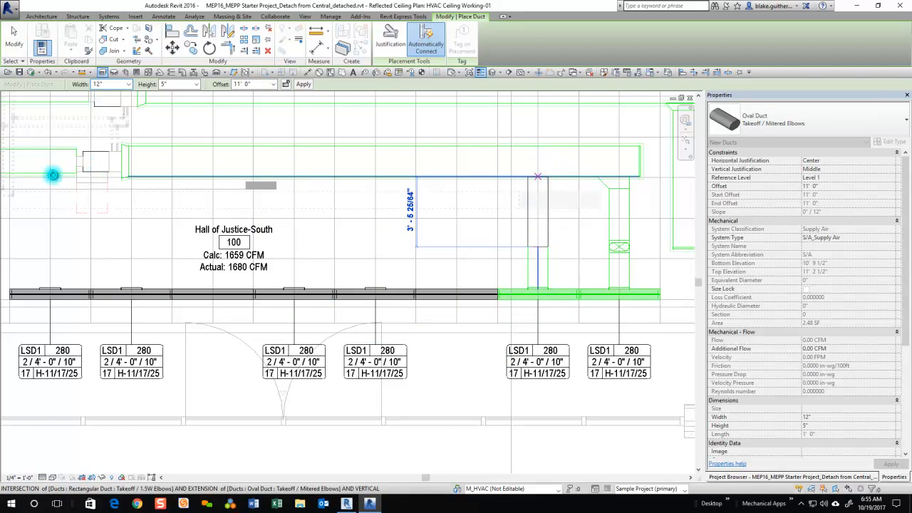
click(115, 183)
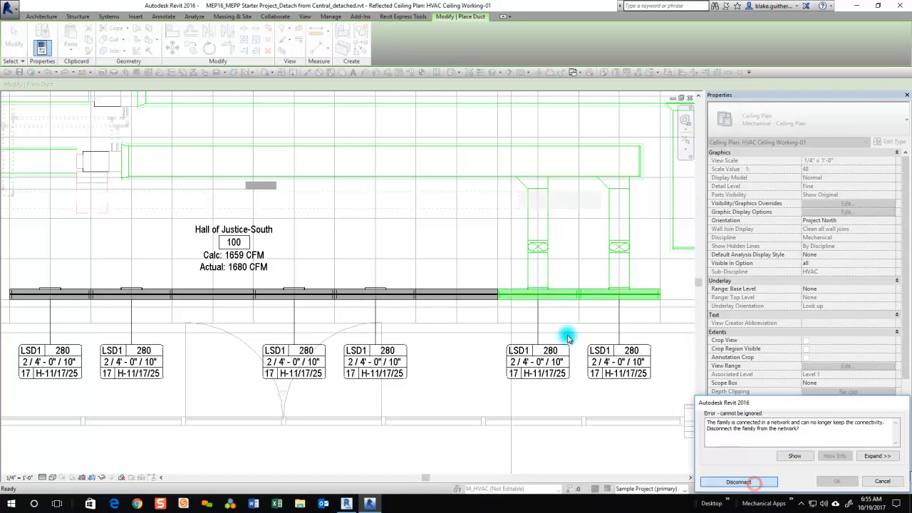
click(741, 482)
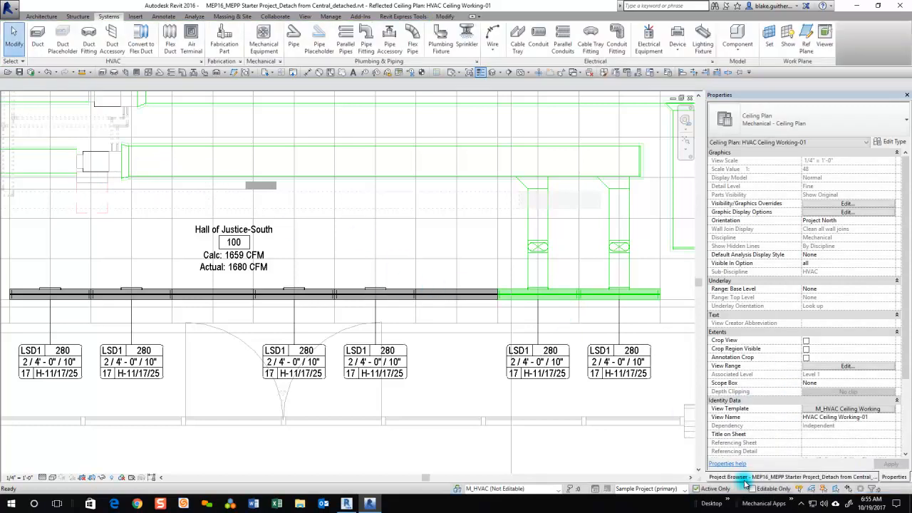
- Connect the diffuser just west of the eastern inactive section to the main duct with oval duct at 11' 0" offset, and cancel the save reminder
click(378, 289)
click(374, 243)
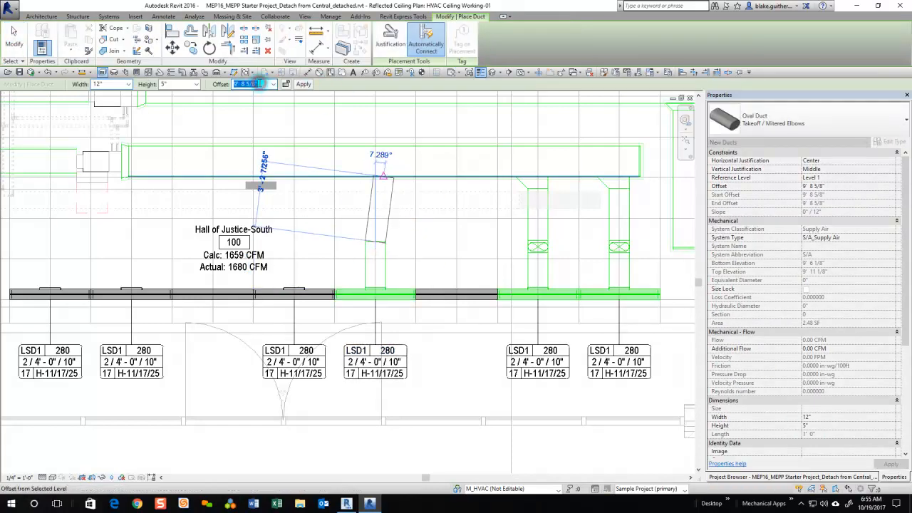
key(Return)
click(374, 175)
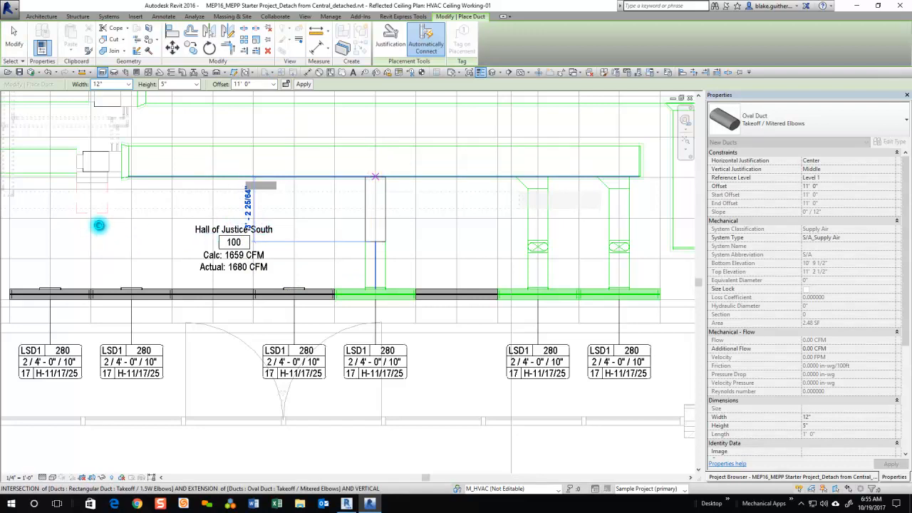
key(Escape)
key(Escape)
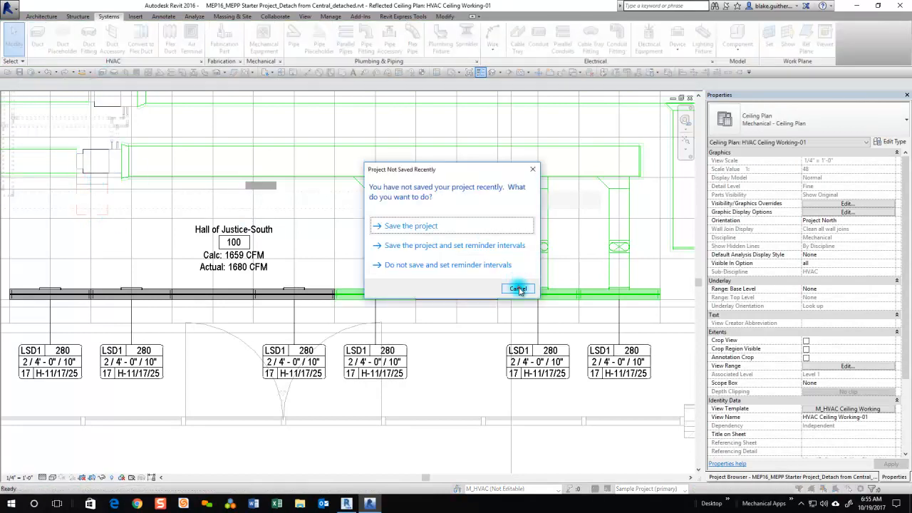
click(519, 289)
- Tag the VAV box at the west end of the main supply duct and select the new mechanical equipment tag
key(t)
key(g)
click(101, 171)
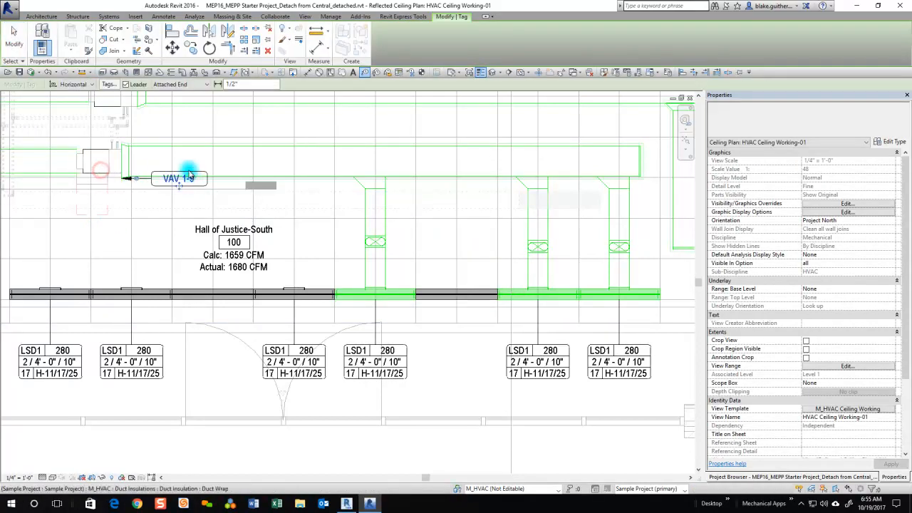
key(Escape)
click(186, 178)
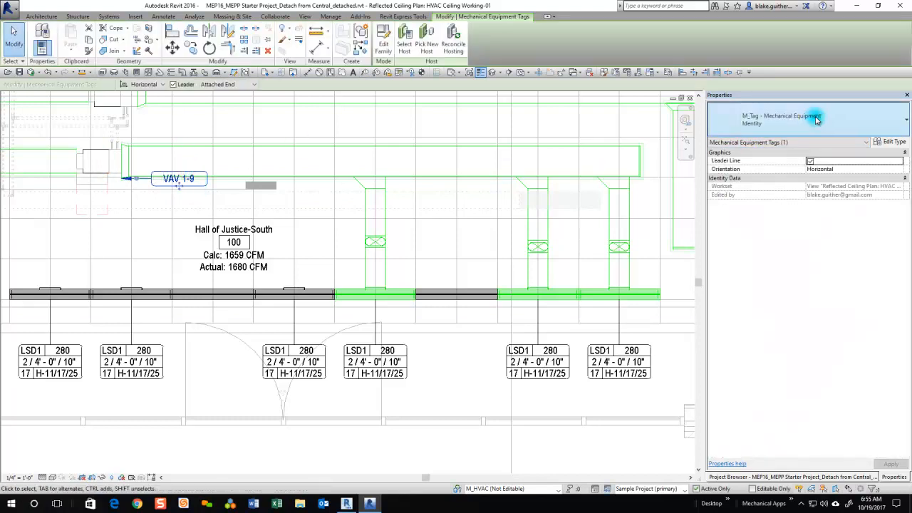
- Change the VAV box tag to the Identity & Heating Capacity type and move it just south of the main supply duct
click(814, 122)
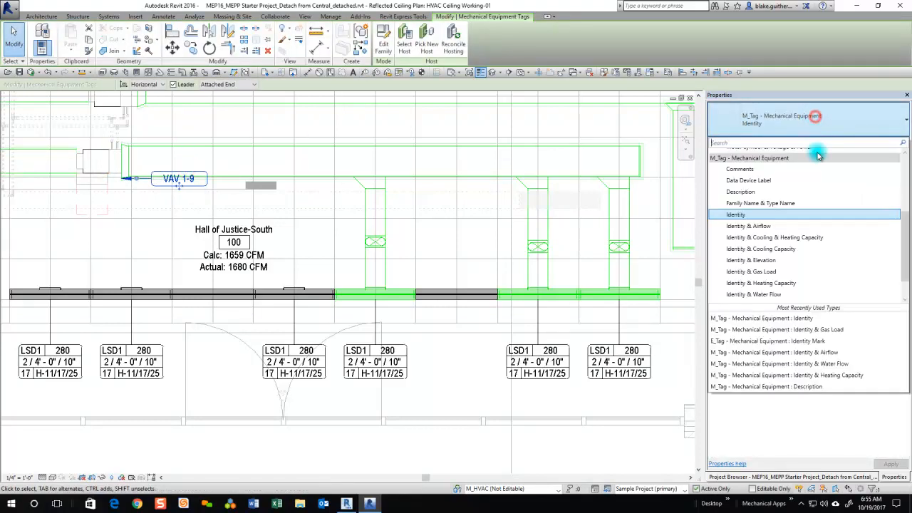
click(801, 283)
drag(181, 204, 155, 229)
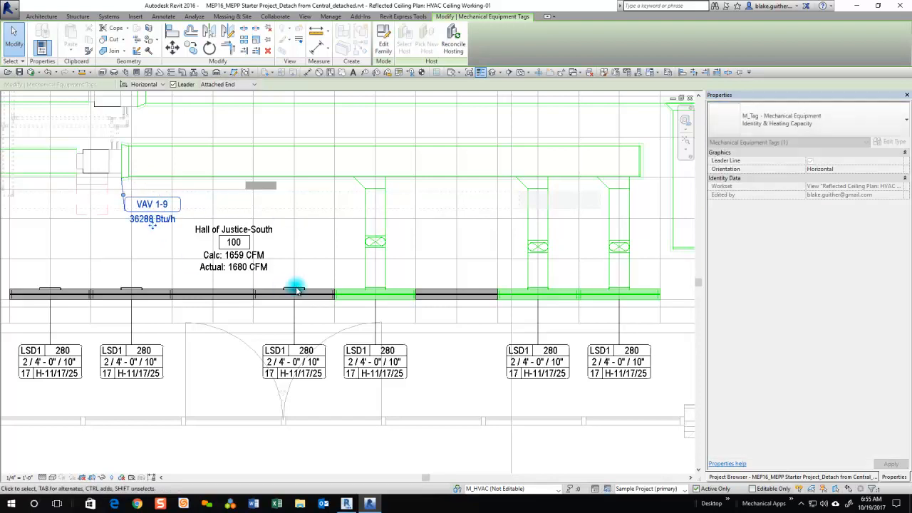
- Connect the third active diffuser from the west end to the main supply duct with 12" x 5" oval duct rising to 11' 0" offset
click(295, 290)
click(295, 250)
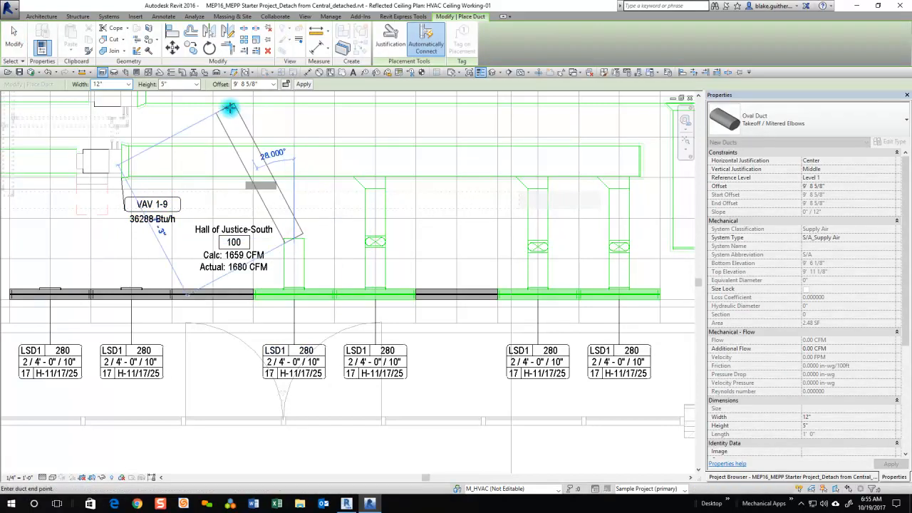
click(261, 85)
text(11)
key(Return)
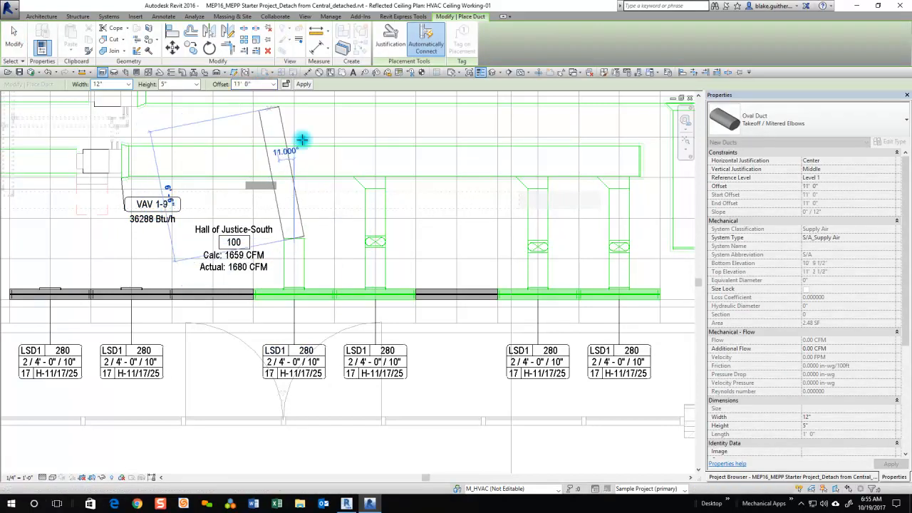
click(293, 174)
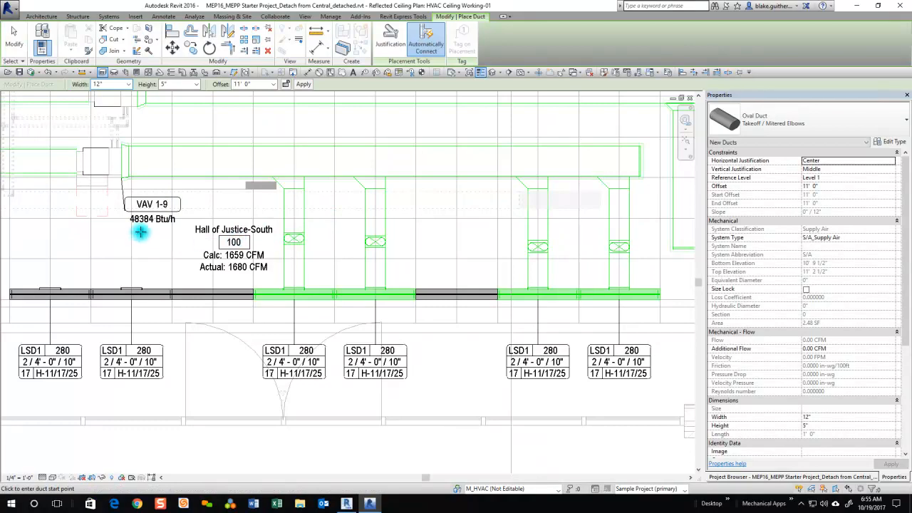
key(Escape)
key(Escape)
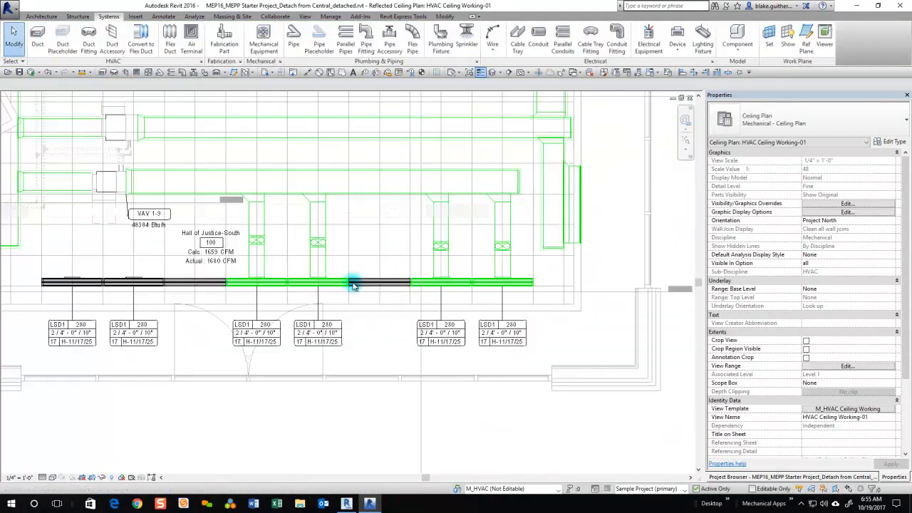
- Select the diffuser at the east end of the row and examine its sizing, throw and airflow properties
scroll(430, 283, up, 1)
click(490, 278)
scroll(575, 287, up, 2)
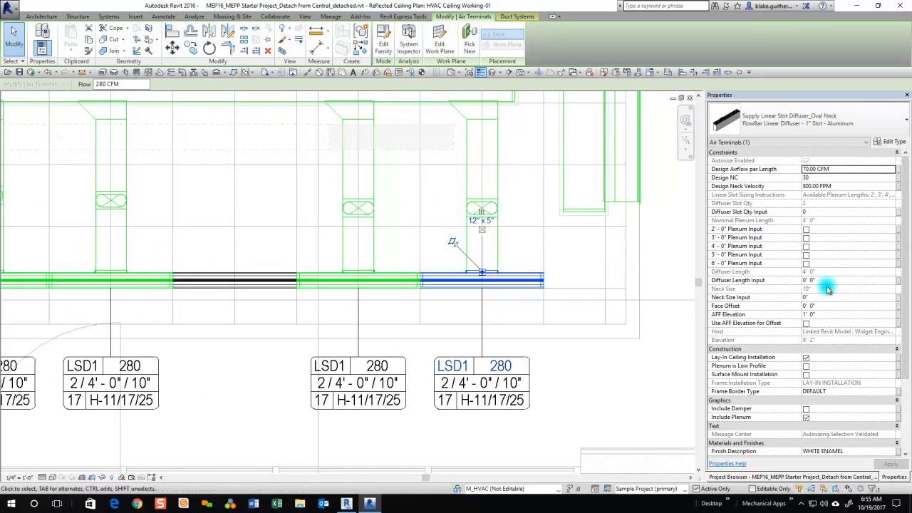
scroll(848, 299, down, 9)
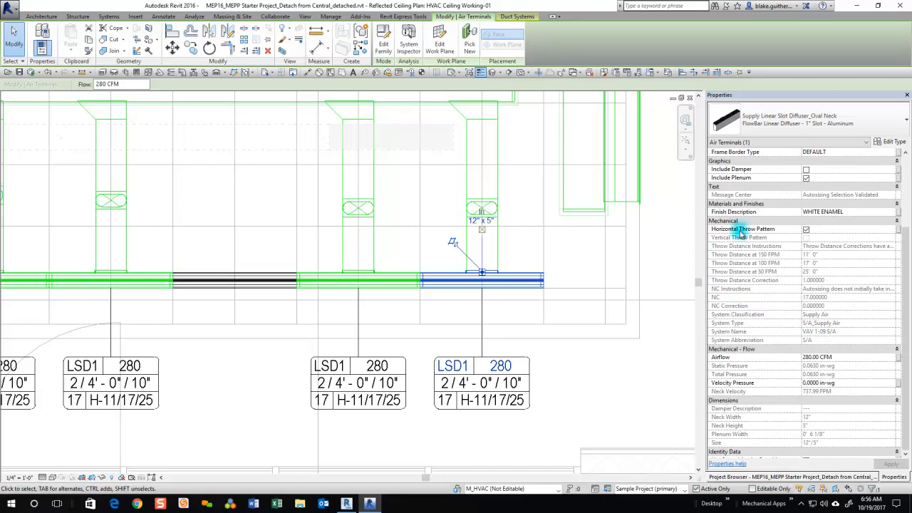
- Turn the selected diffuser's Horizontal Throw Pattern off and back on to compare throw distance, NC and static pressure
click(806, 230)
click(806, 230)
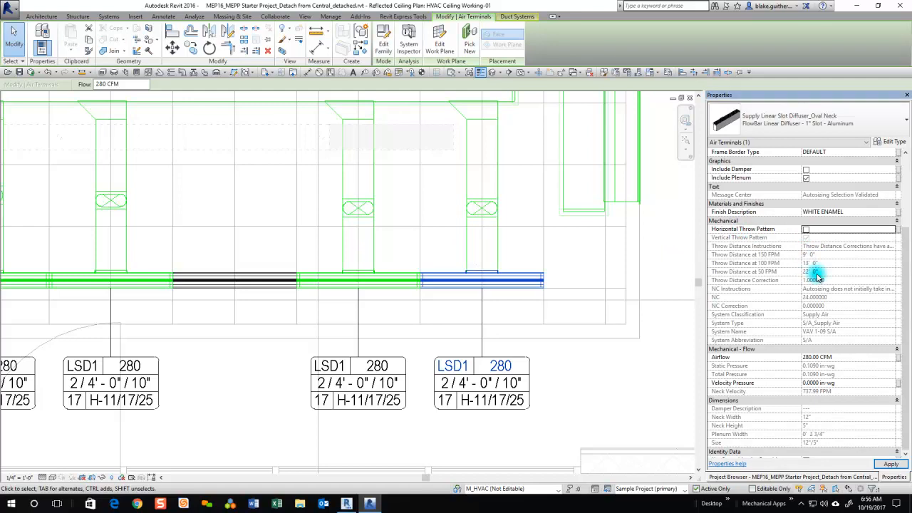
click(806, 230)
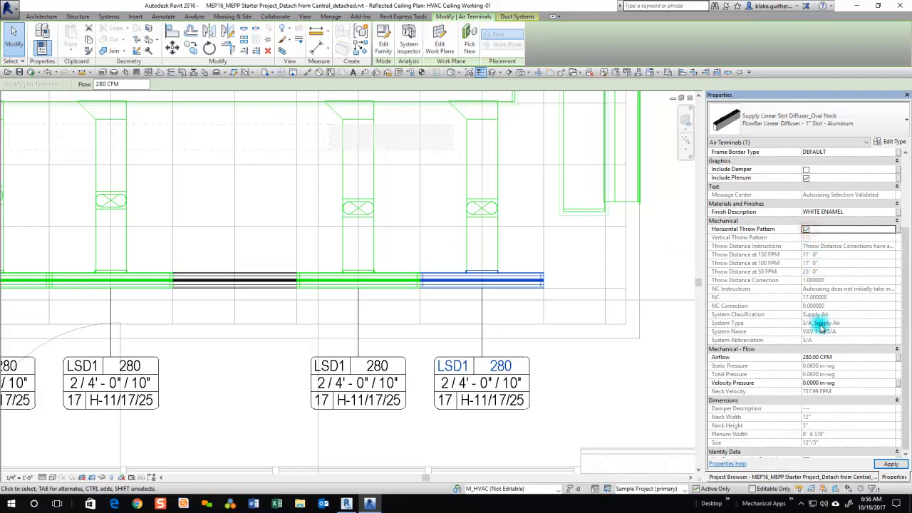
- Open the PDF linked in the diffuser's Performance Data URL in Chrome and place its window beside the Revit model
scroll(829, 329, down, 5)
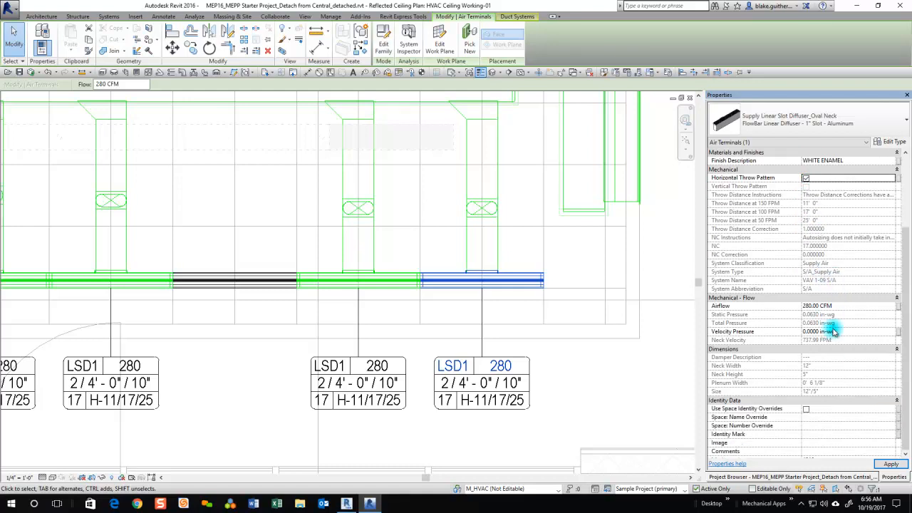
click(759, 281)
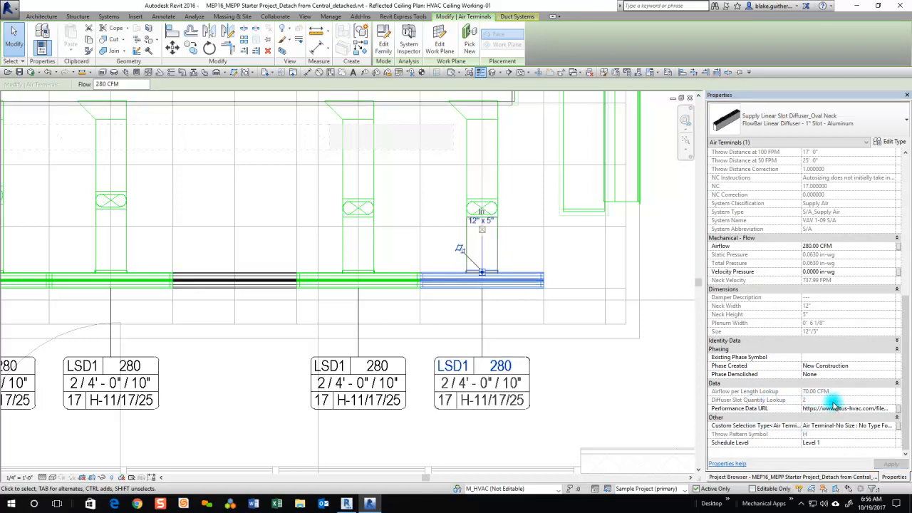
click(891, 413)
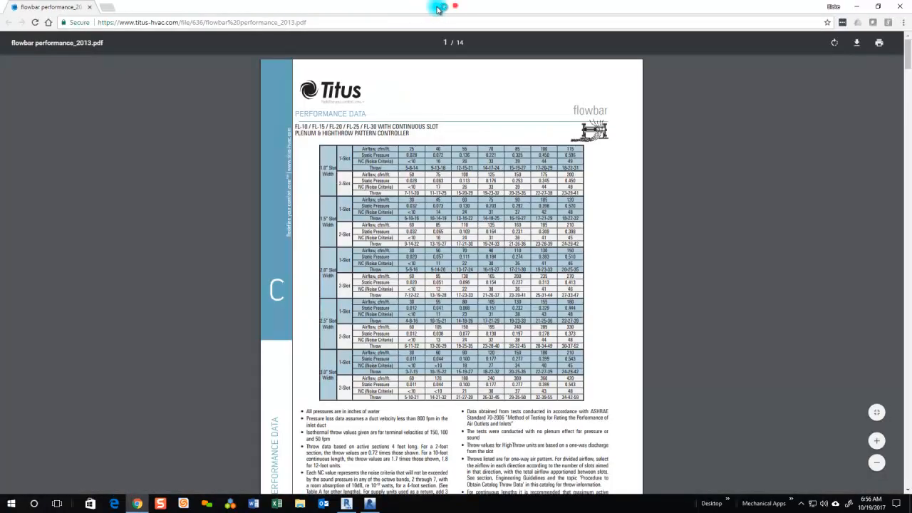
double_click(434, 8)
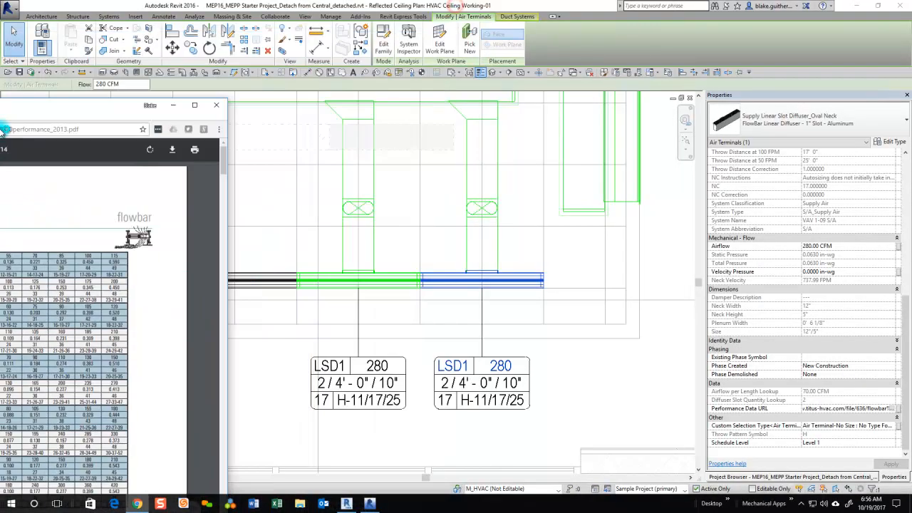
drag(5, 129, 1, 131)
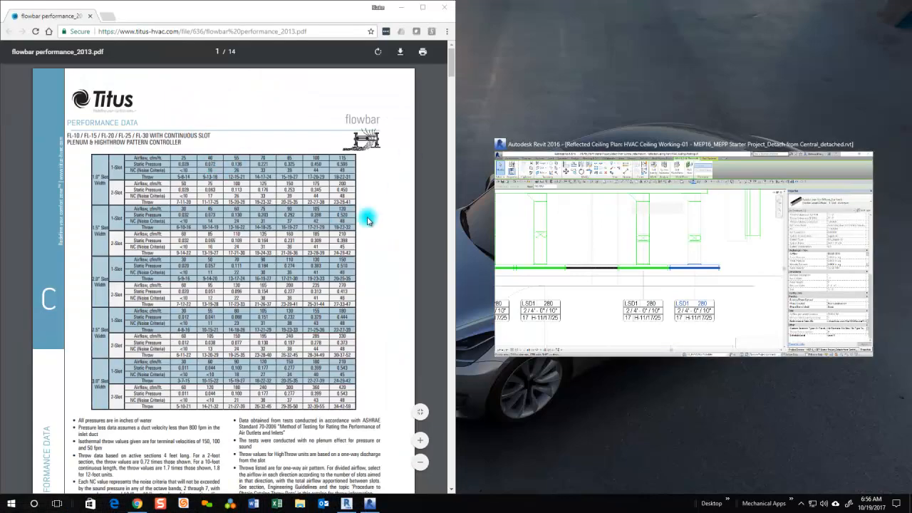
key(Return)
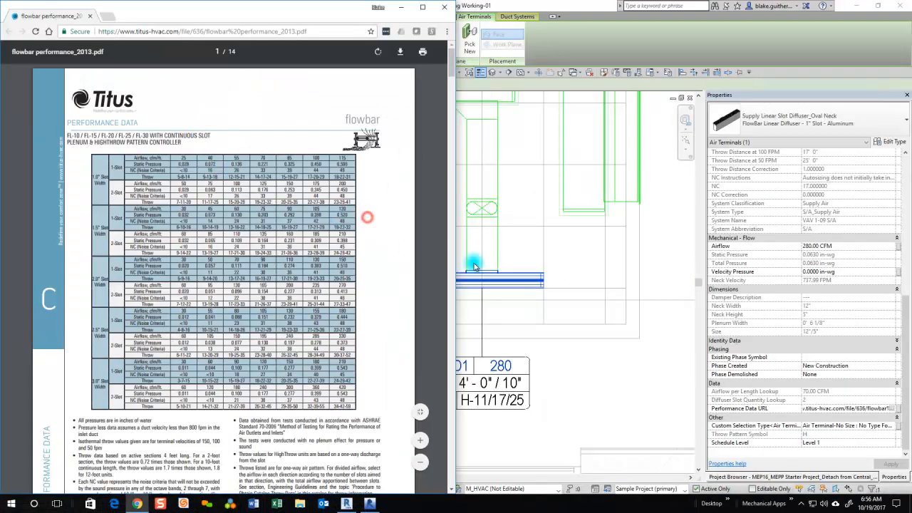
- Switch back to Revit and review the diffuser's design airflow per length, NC and neck velocity criteria alongside its tag
click(660, 258)
scroll(660, 311, down, 1)
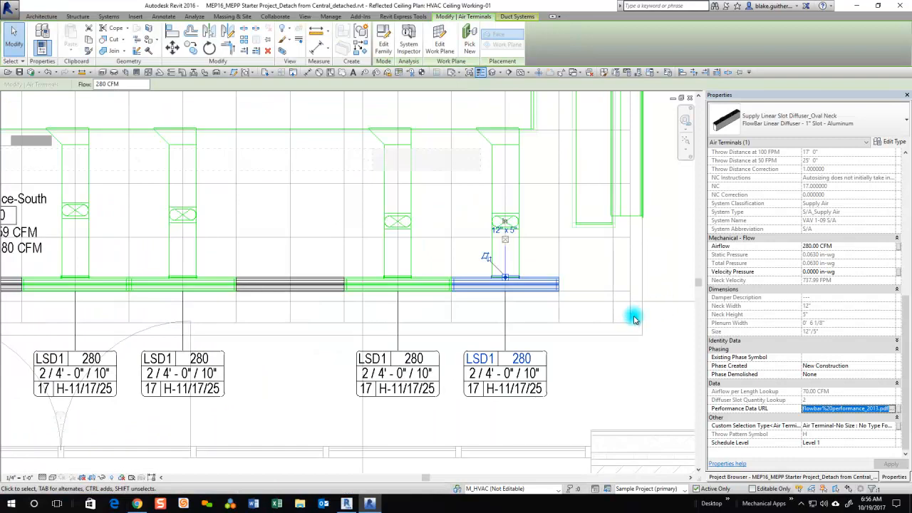
scroll(634, 318, down, 1)
drag(904, 316, 906, 187)
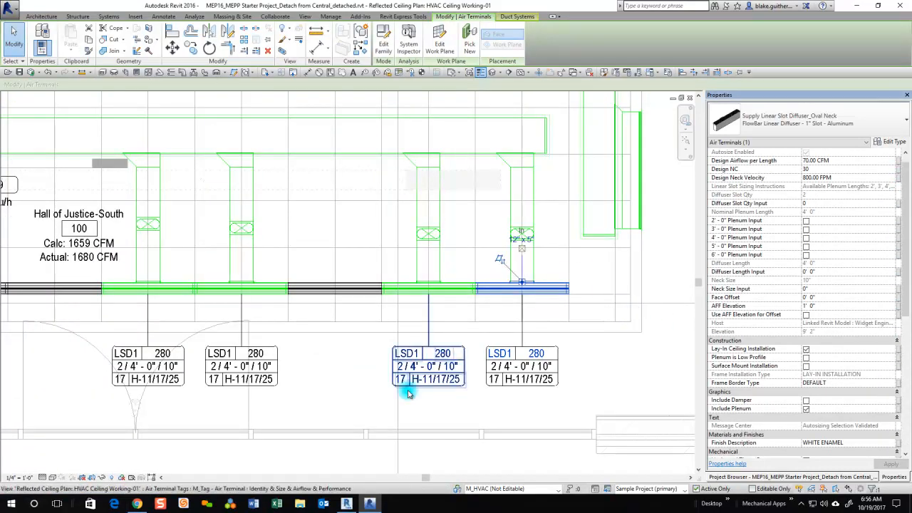
- Compare static pressure, NC and throw in the Titus PDF's 1.0" two-slot, 75 cfm/ft column with the diffuser's mechanical properties in Revit
click(138, 504)
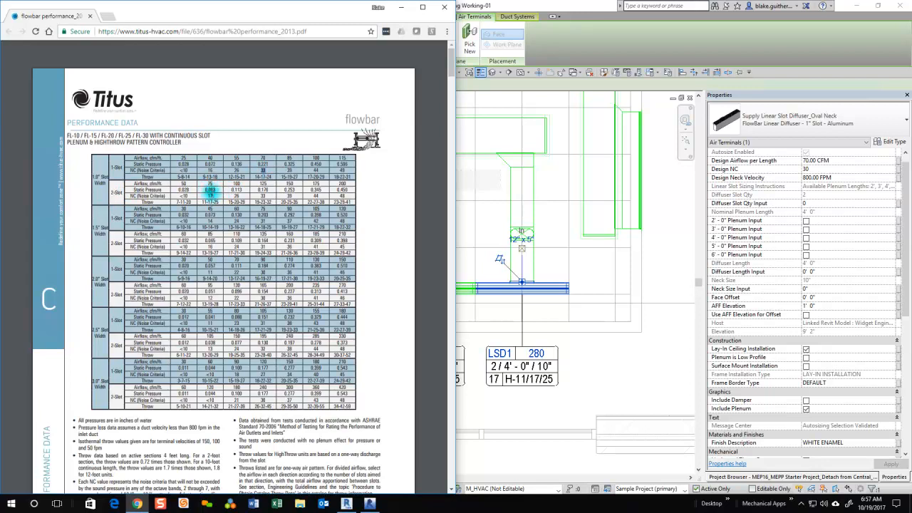
drag(211, 191, 209, 195)
click(211, 194)
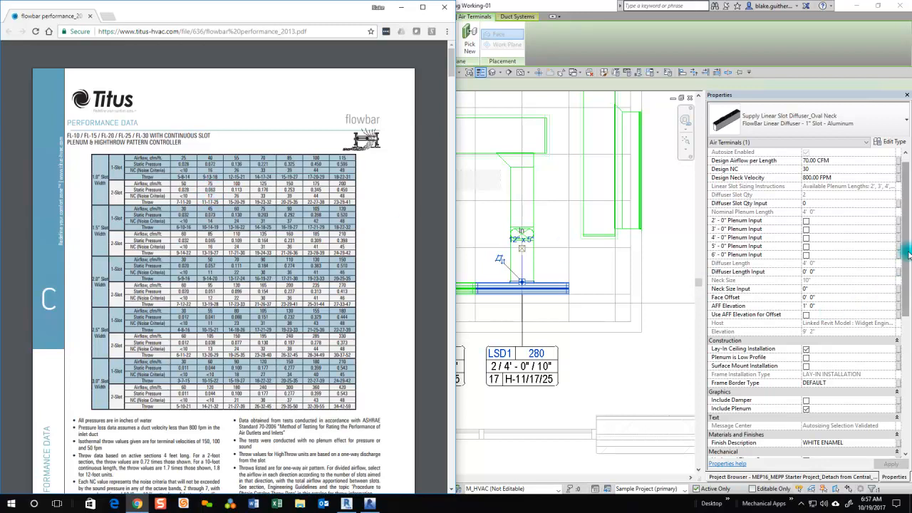
drag(908, 255, 909, 331)
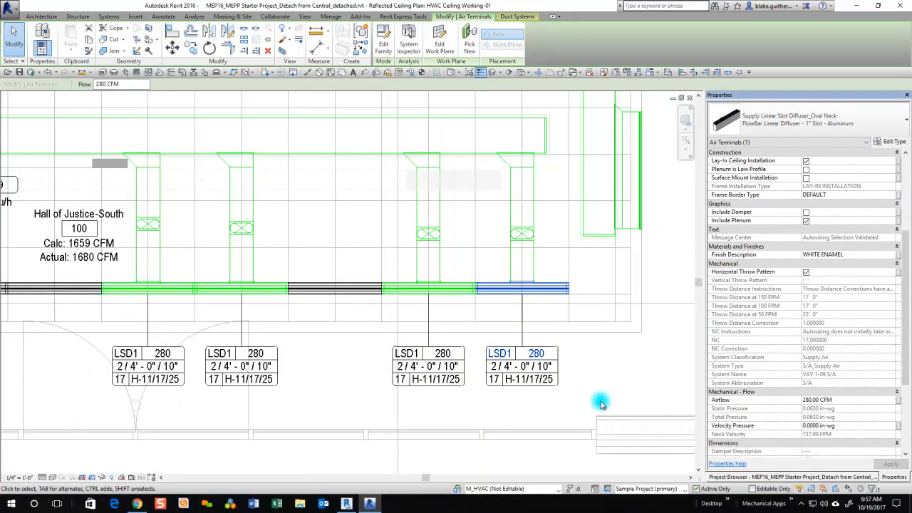
click(136, 504)
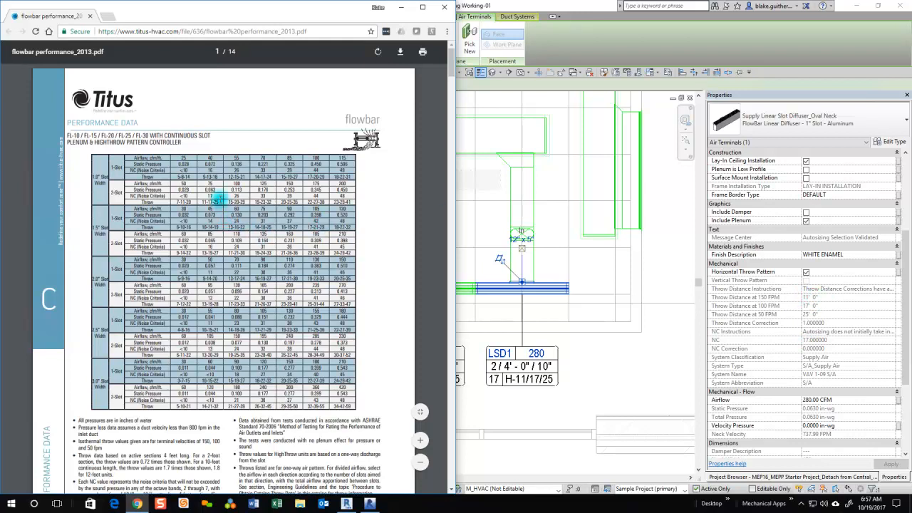
double_click(207, 202)
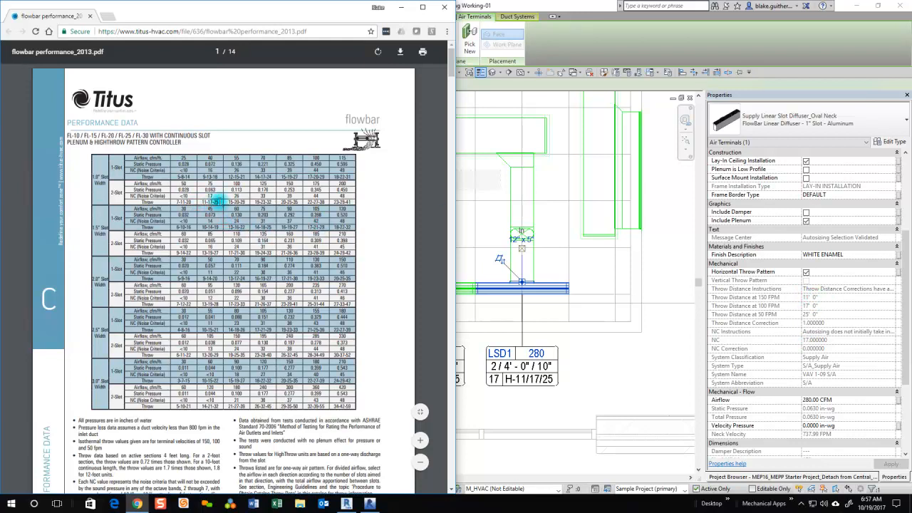